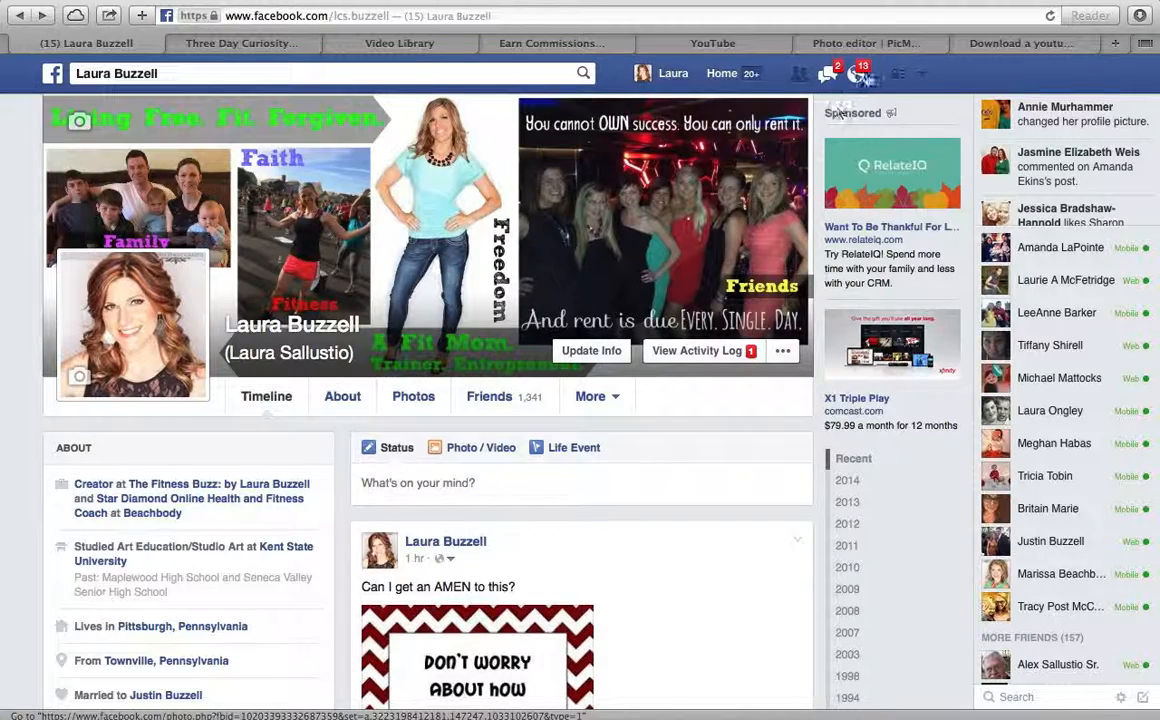
Switch to PicMonkey and start a new design on a blank Facebook cover canvas, leaving the canvas colour unchanged.
{"action": "left_click", "coordinate": [877, 43]}
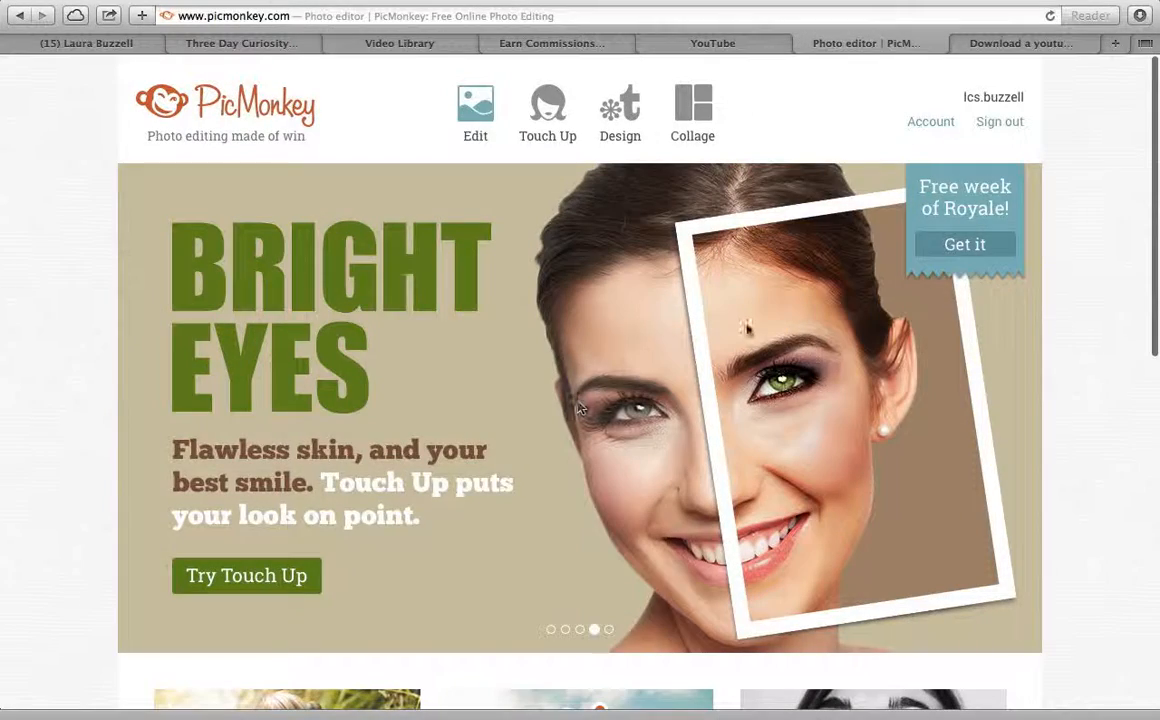
{"action": "mouse_move", "coordinate": [621, 146]}
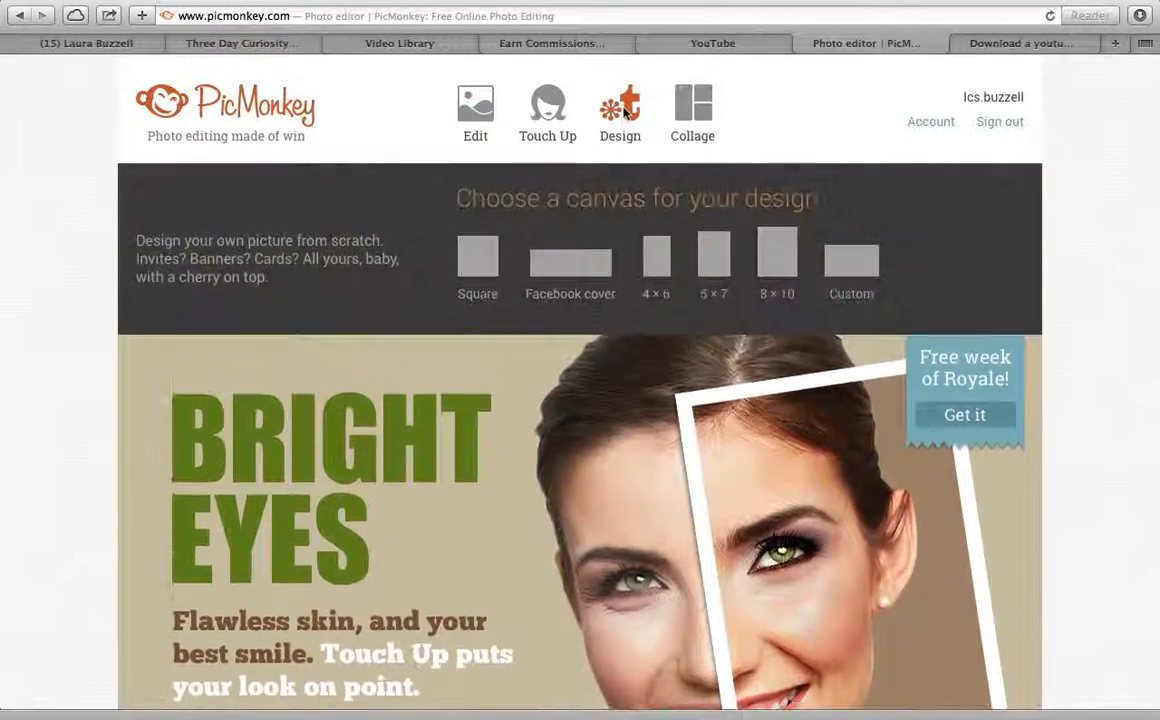
{"action": "left_click", "coordinate": [567, 280]}
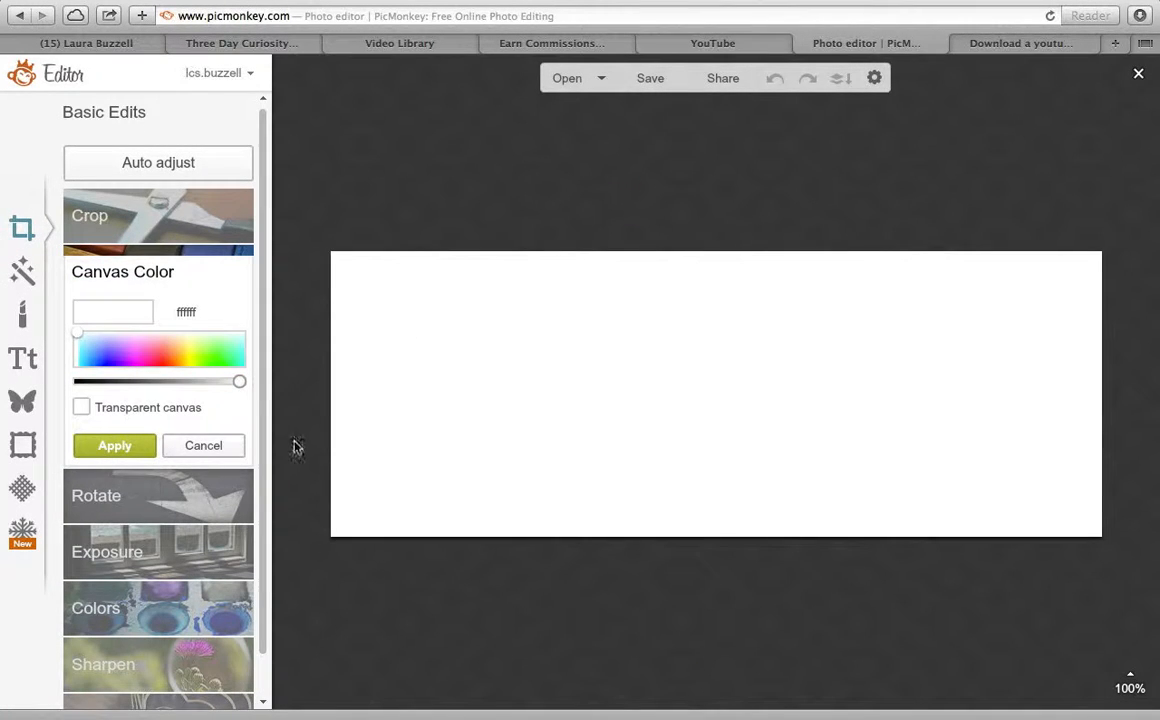
{"action": "left_click", "coordinate": [206, 447]}
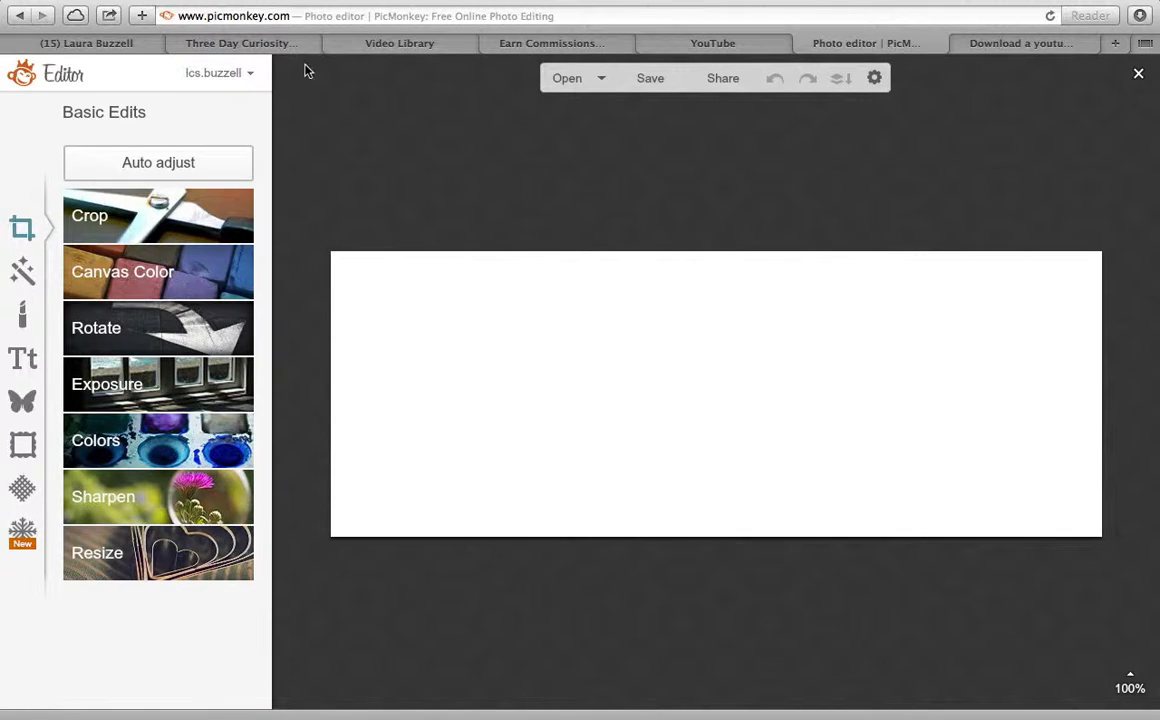
Examine the current cover photo on the Facebook profile, both in place and enlarged, and return to PicMonkey.
{"action": "left_click", "coordinate": [90, 42]}
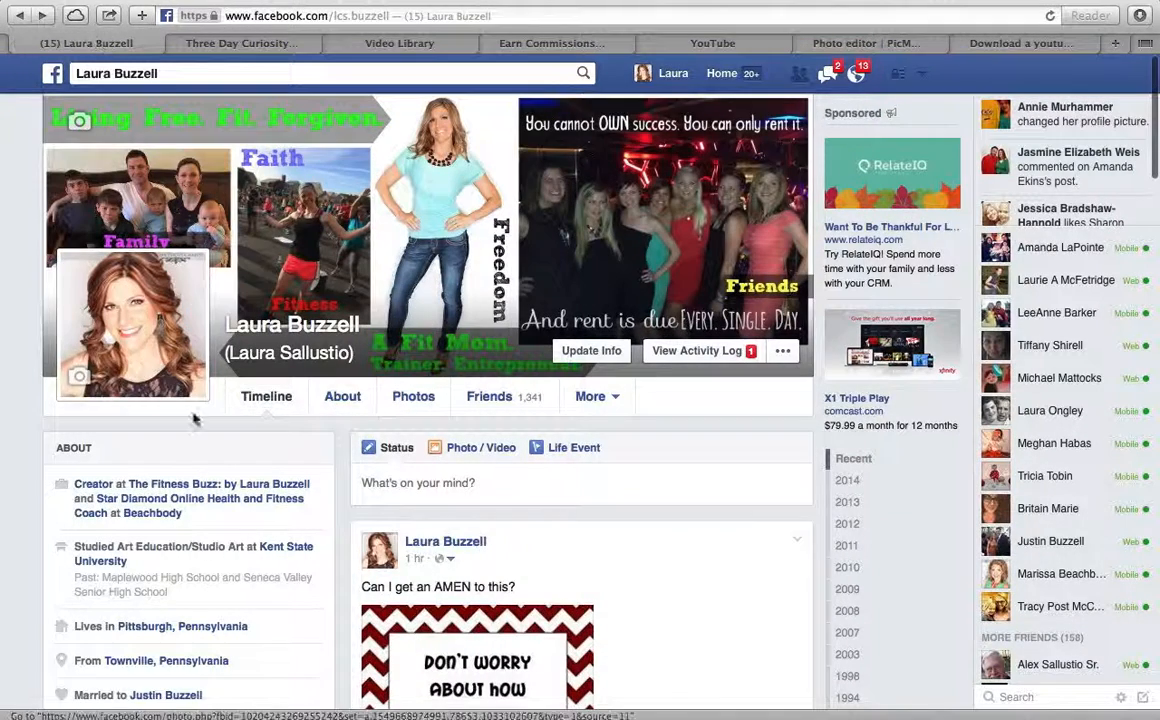
{"action": "mouse_move", "coordinate": [200, 300]}
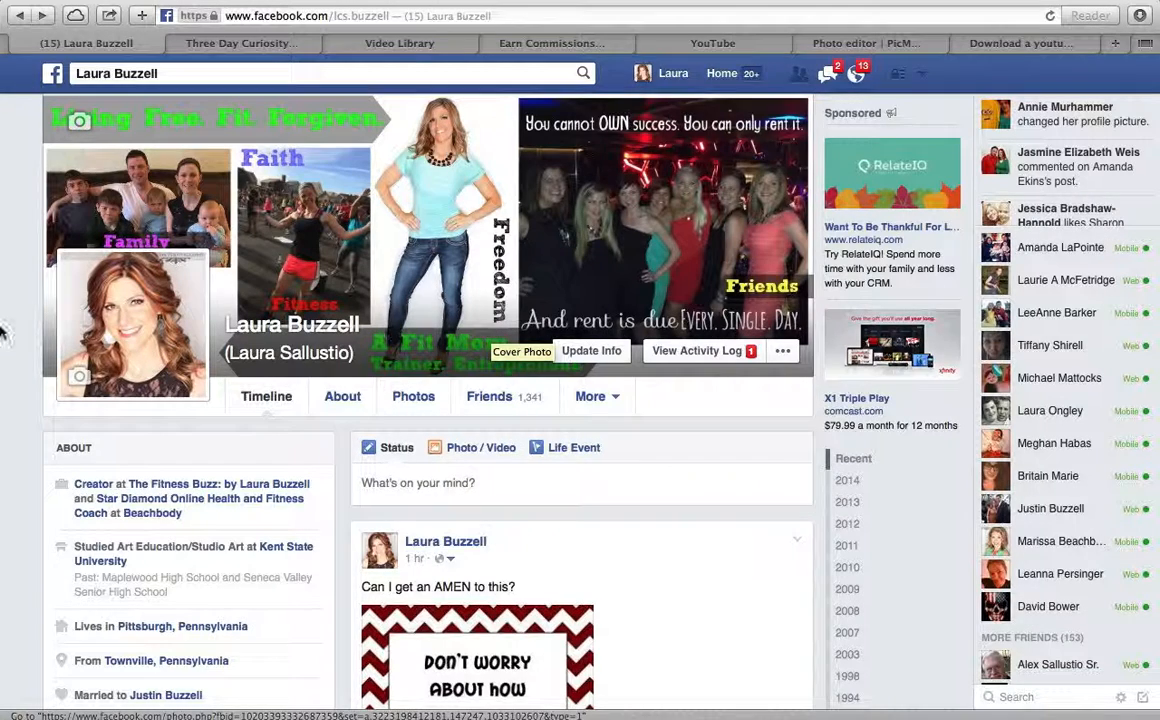
{"action": "left_click", "coordinate": [410, 197]}
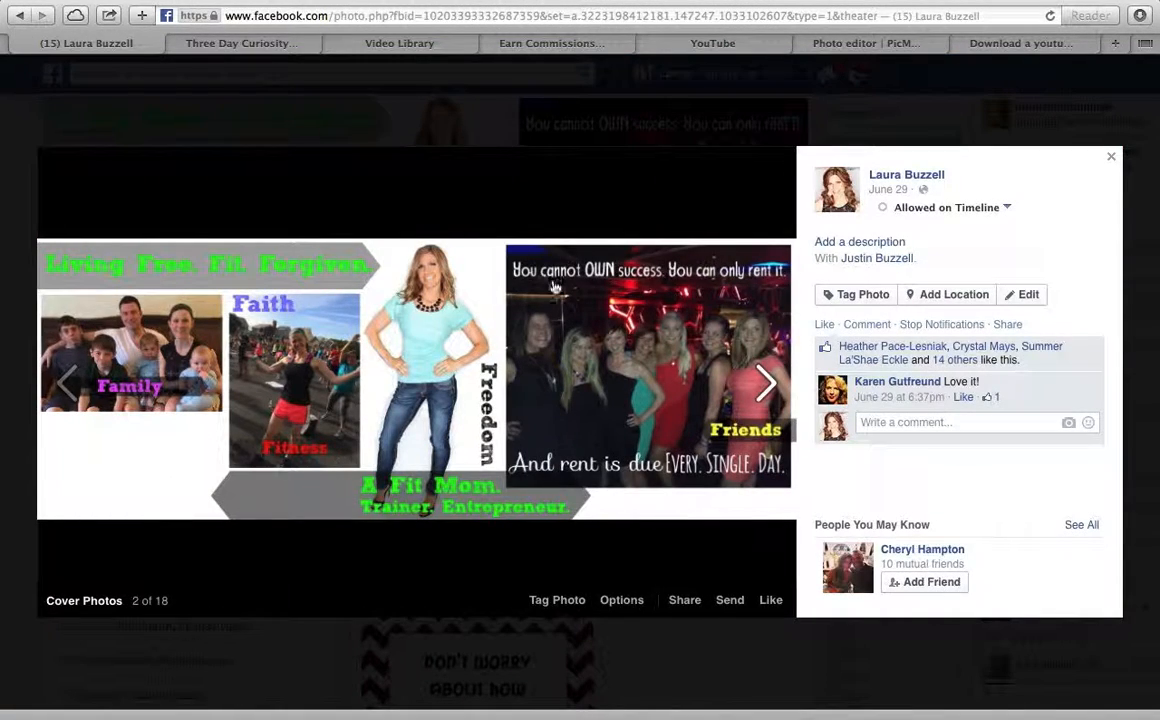
{"action": "left_click", "coordinate": [1022, 50]}
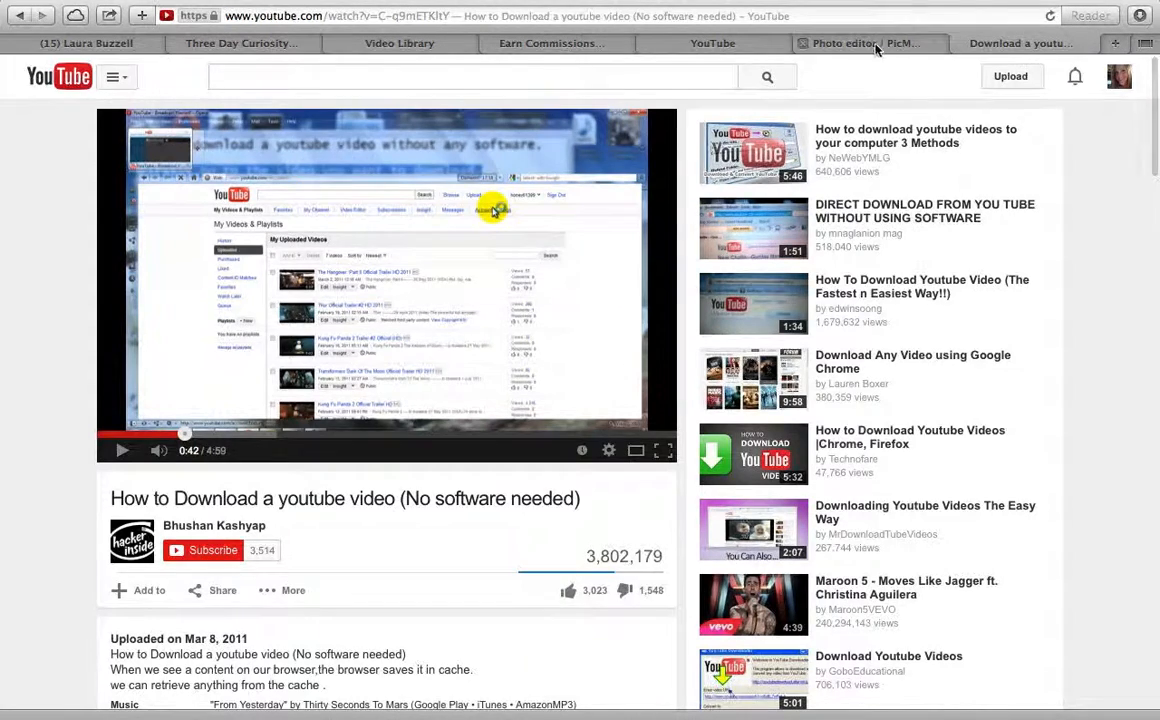
{"action": "left_click", "coordinate": [845, 43]}
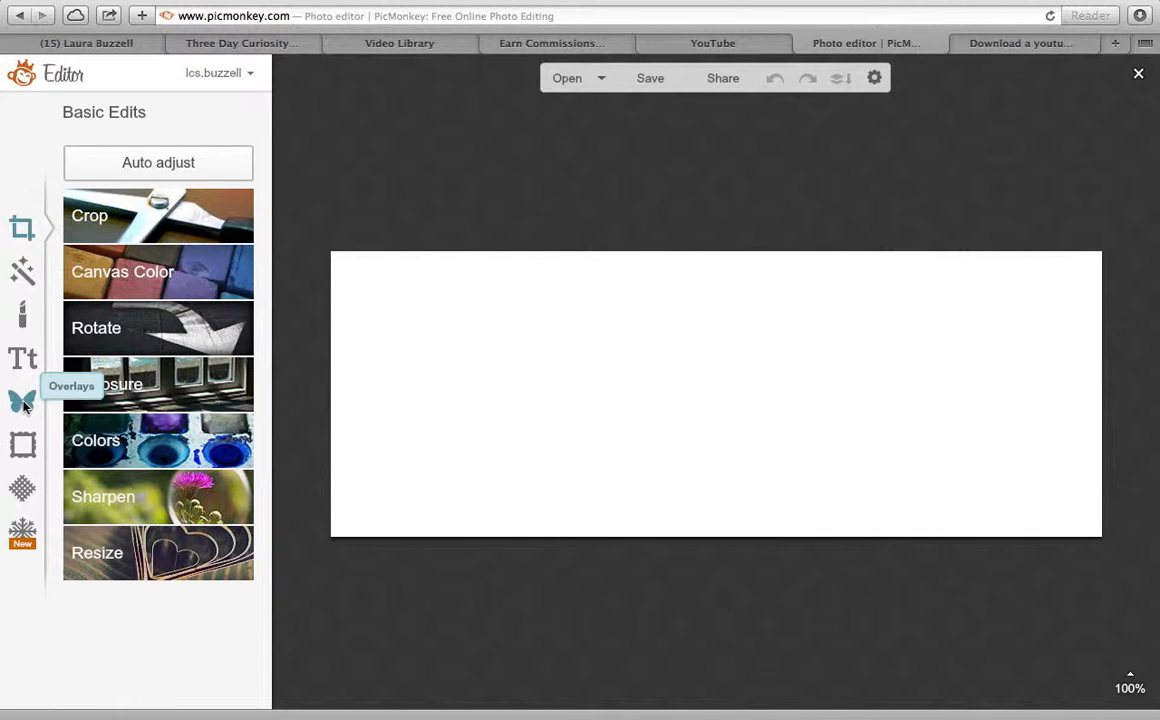
Add the Dynasty team group photo from the newcover folder as a custom overlay.
{"action": "left_click", "coordinate": [23, 402]}
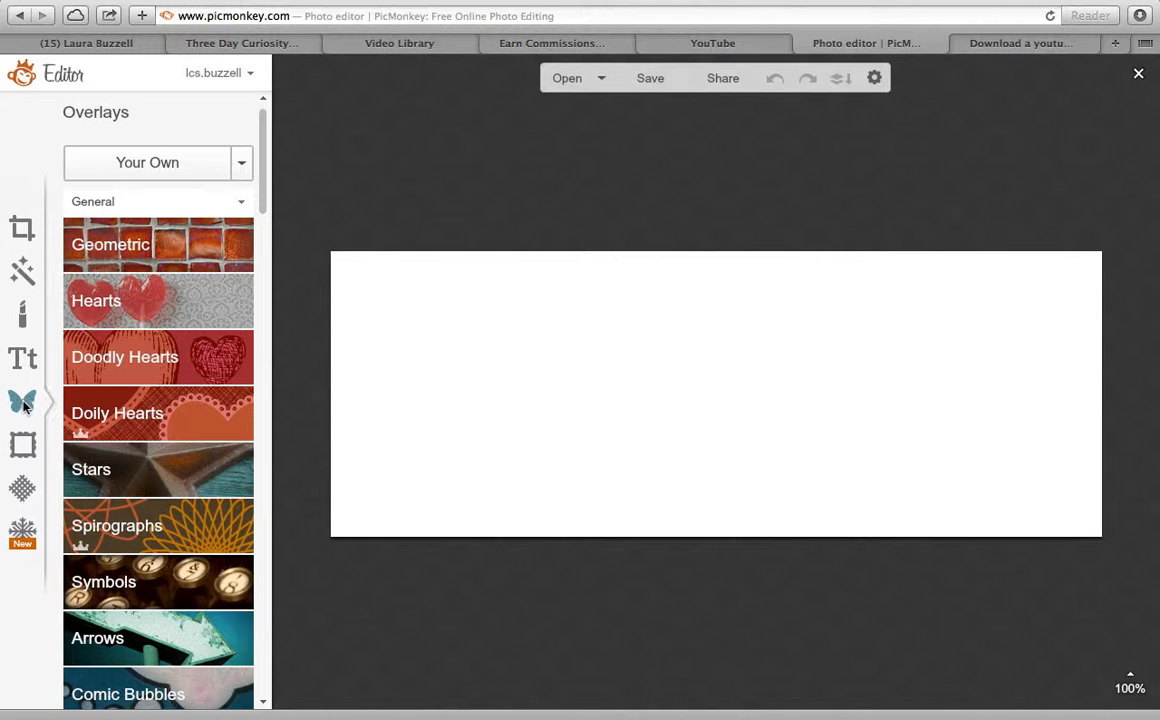
{"action": "left_click", "coordinate": [155, 164]}
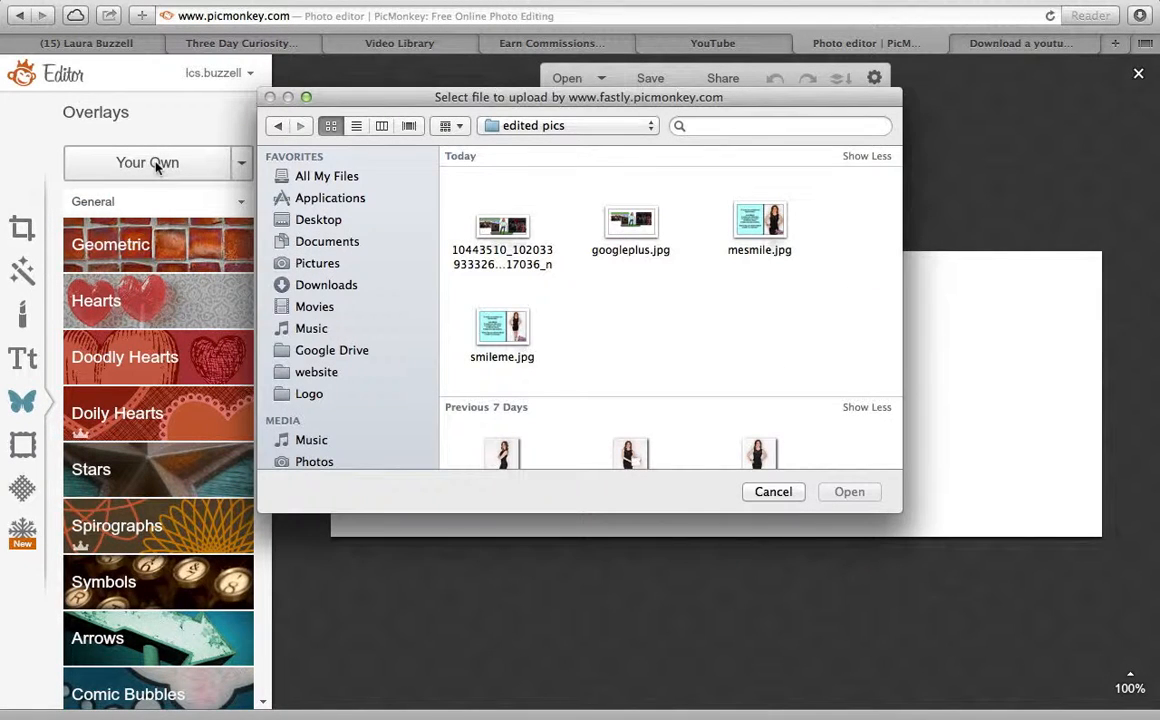
{"action": "left_click", "coordinate": [654, 124]}
{"action": "left_click", "coordinate": [549, 302]}
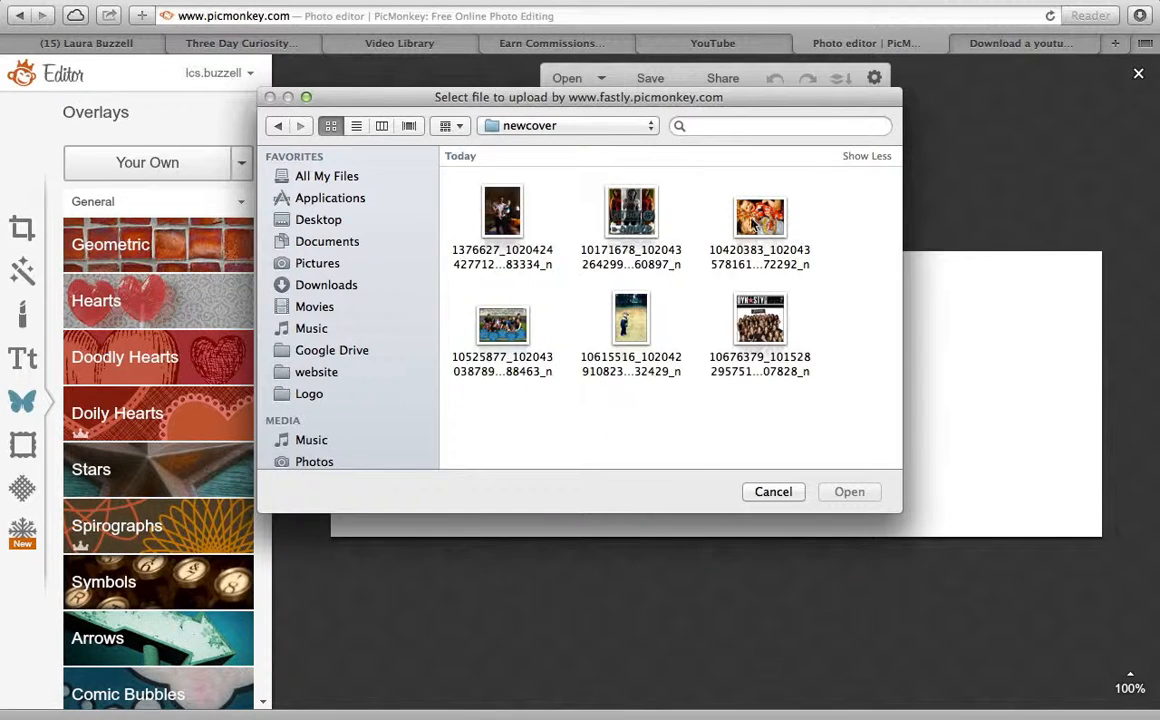
{"action": "double_click", "coordinate": [762, 320]}
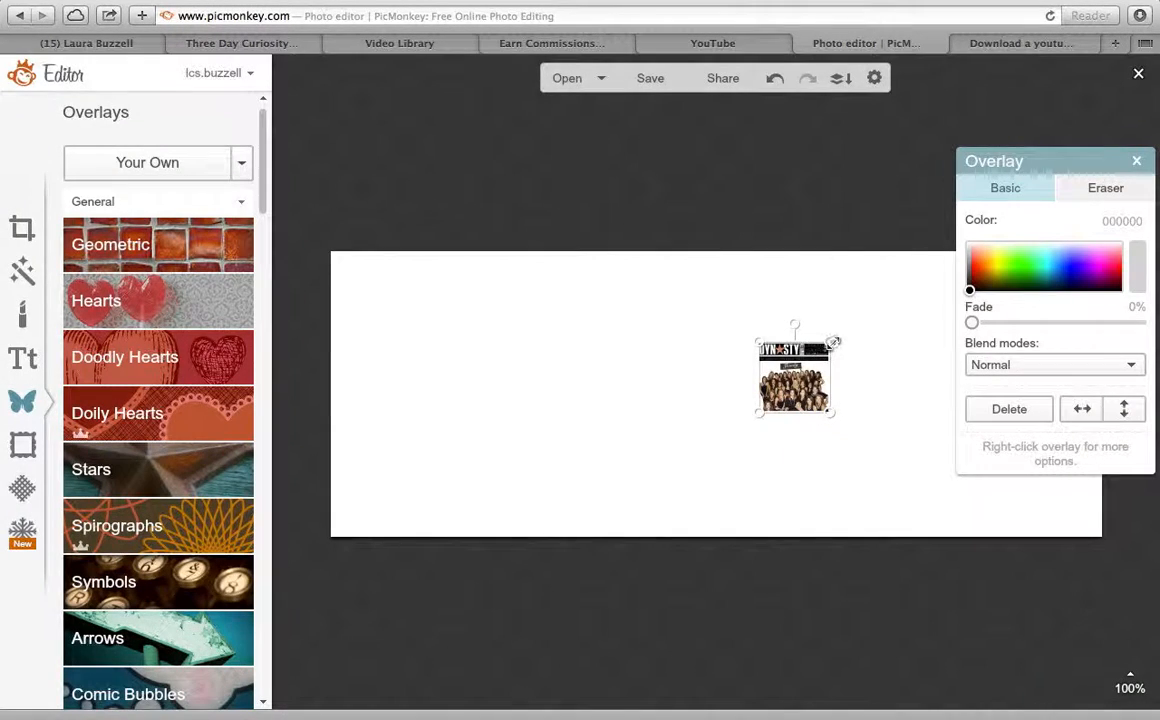
Enlarge the group photo and align it with the canvas's right end, with its title banner cut off above the canvas.
{"action": "left_click_drag", "start_coordinate": [833, 342], "coordinate": [945, 223]}
{"action": "left_click_drag", "start_coordinate": [815, 352], "coordinate": [612, 460]}
{"action": "left_click_drag", "start_coordinate": [1035, 177], "coordinate": [188, 85]}
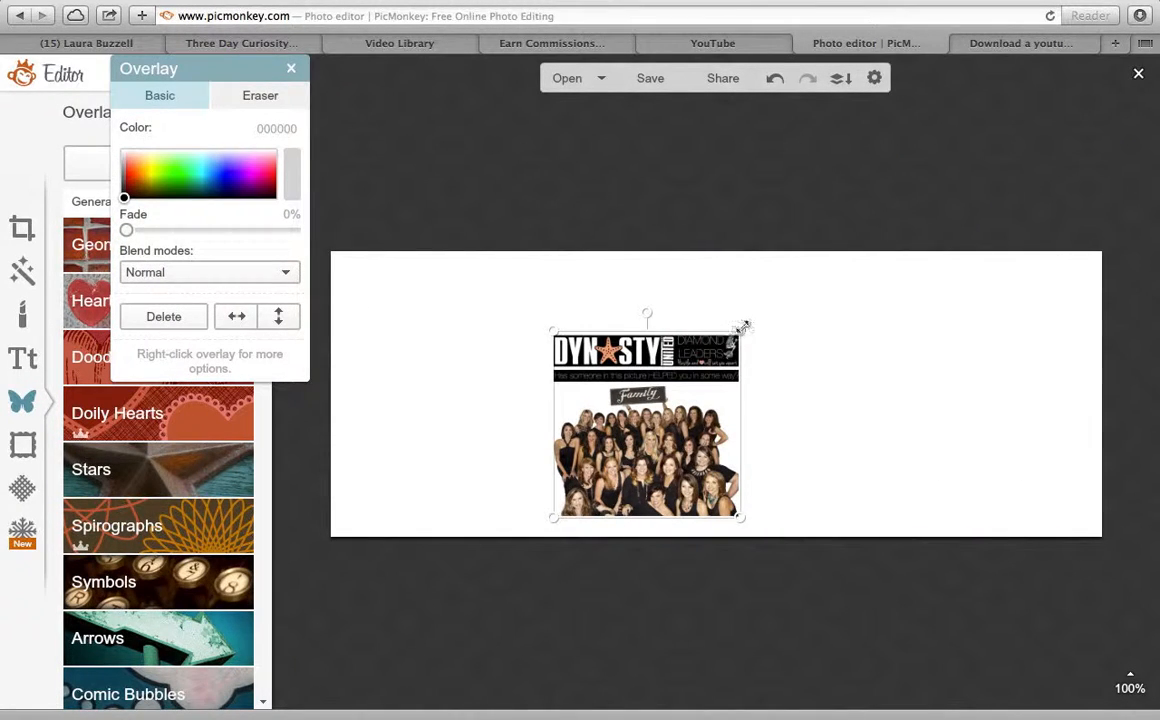
{"action": "left_click_drag", "start_coordinate": [743, 327], "coordinate": [986, 143]}
{"action": "left_click_drag", "start_coordinate": [751, 396], "coordinate": [926, 396]}
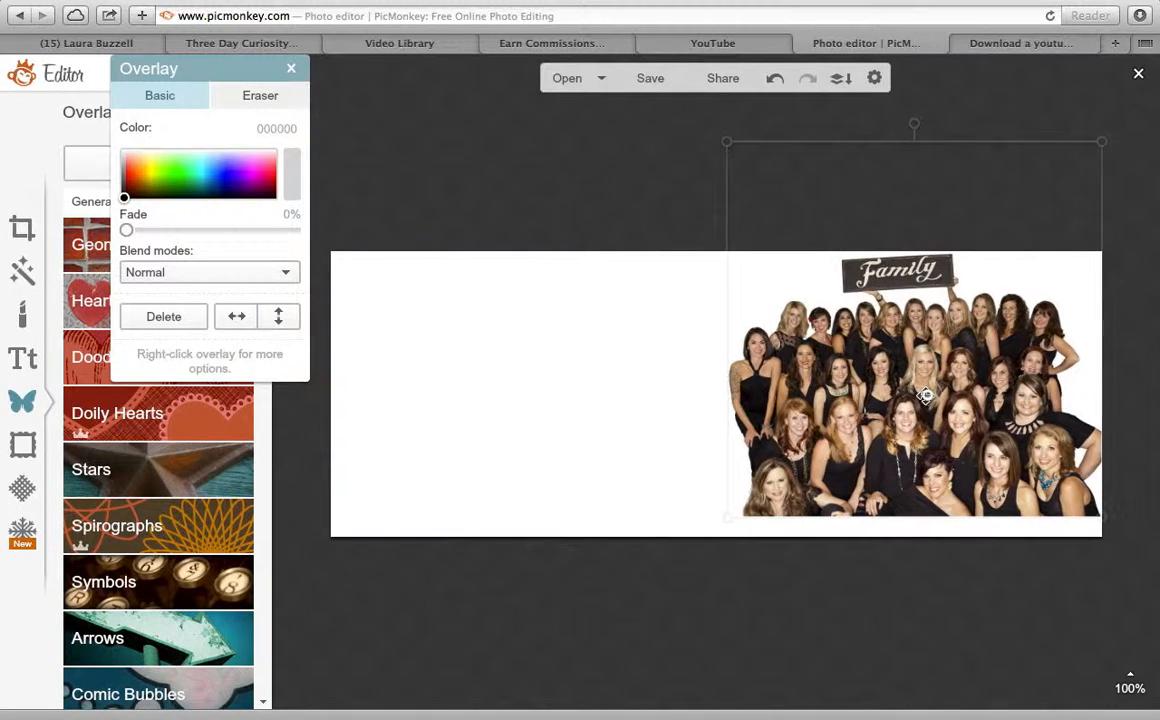
Check how the cover is laid out on the Facebook profile and shrink the group photo slightly in PicMonkey.
{"action": "left_click", "coordinate": [71, 44]}
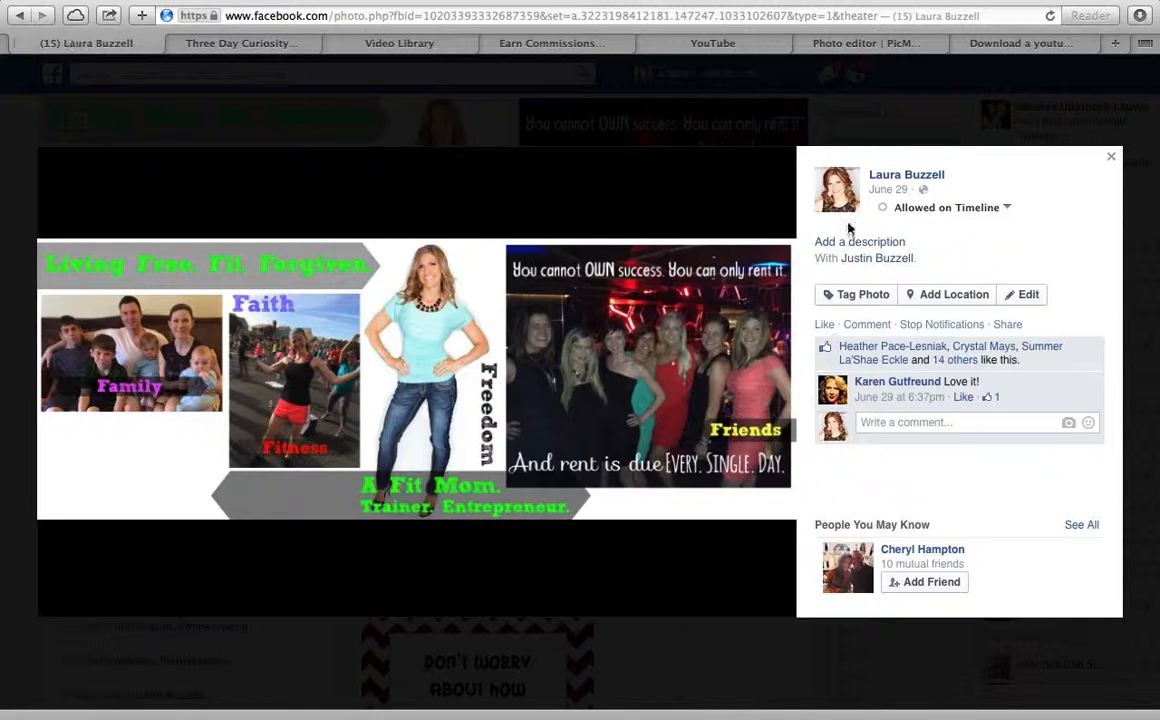
{"action": "left_click", "coordinate": [1111, 163]}
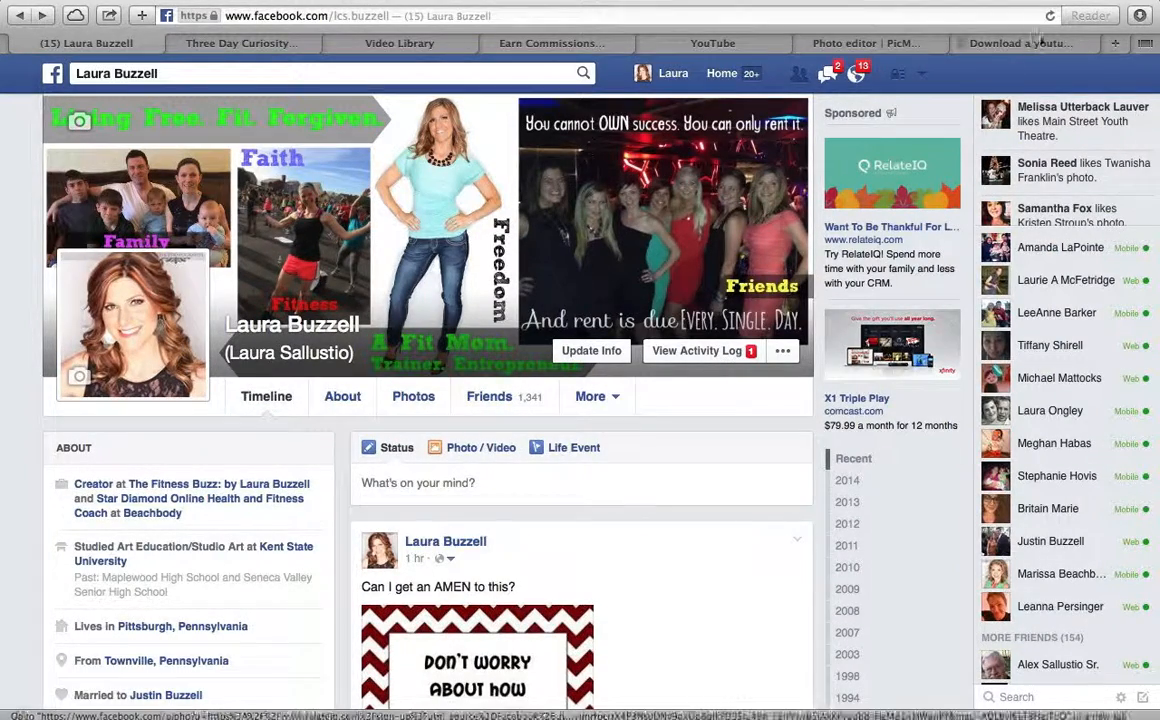
{"action": "left_click", "coordinate": [897, 45]}
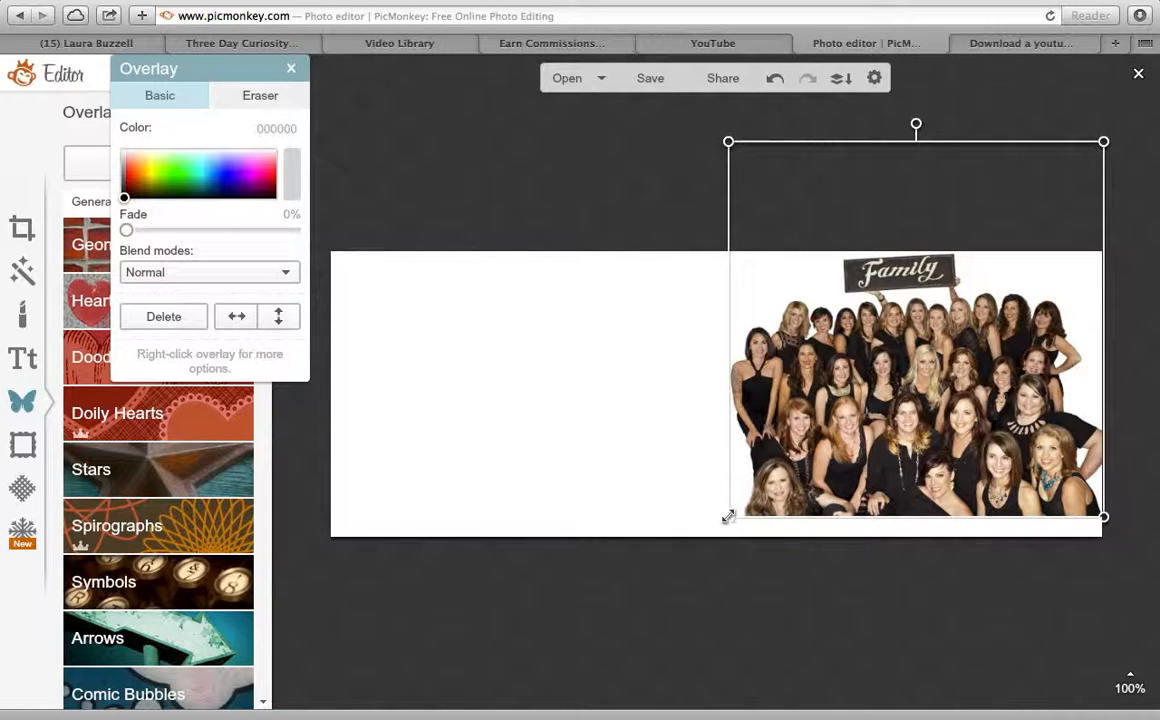
{"action": "left_click_drag", "start_coordinate": [728, 517], "coordinate": [748, 500]}
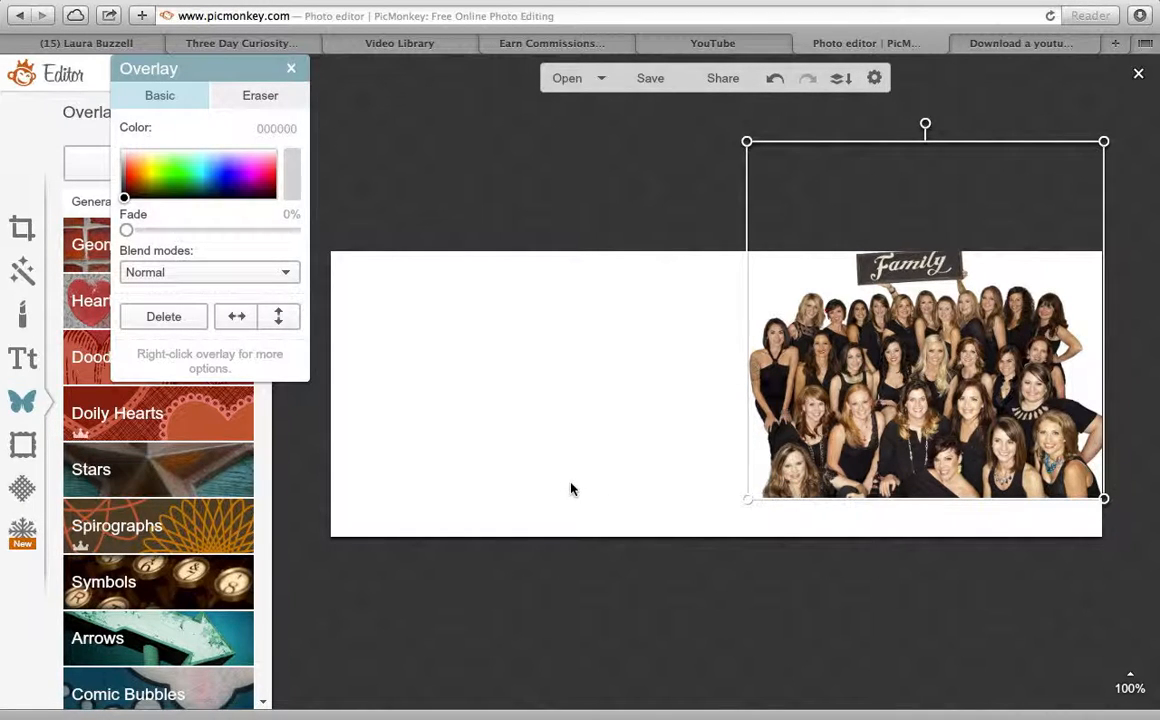
Compare the group photo's placement with the area covered by buttons on the Facebook profile cover, and return to PicMonkey.
{"action": "left_click", "coordinate": [131, 47]}
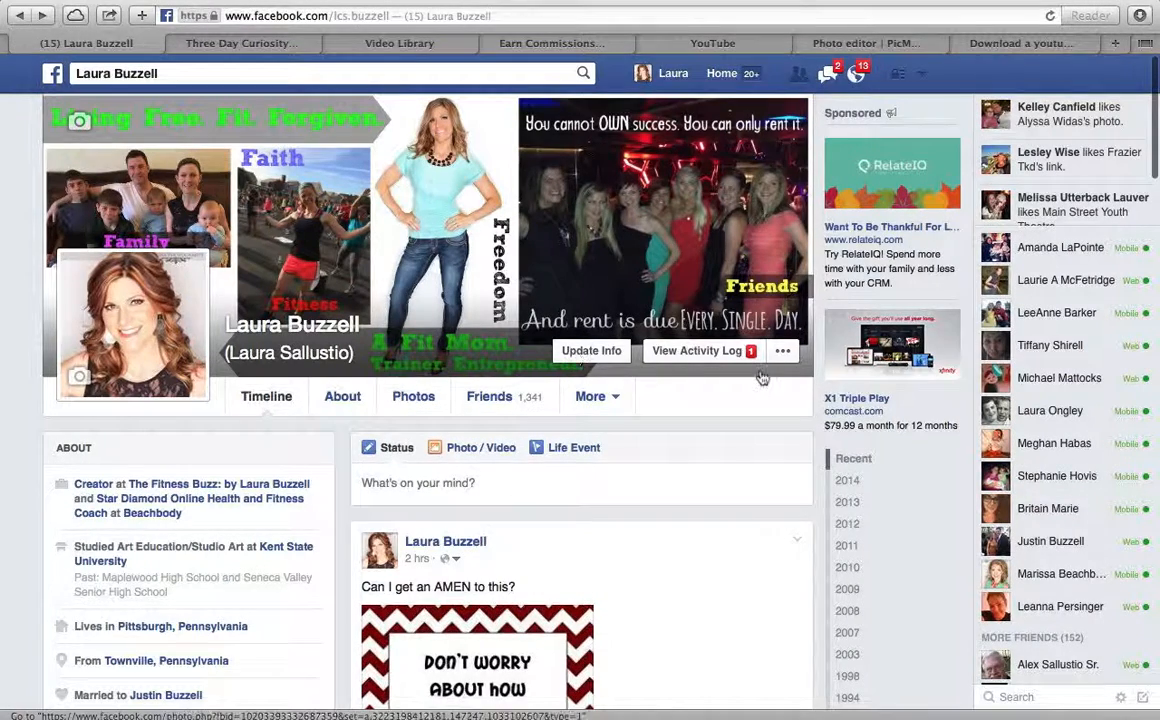
{"action": "left_click", "coordinate": [1027, 44]}
{"action": "left_click", "coordinate": [886, 44]}
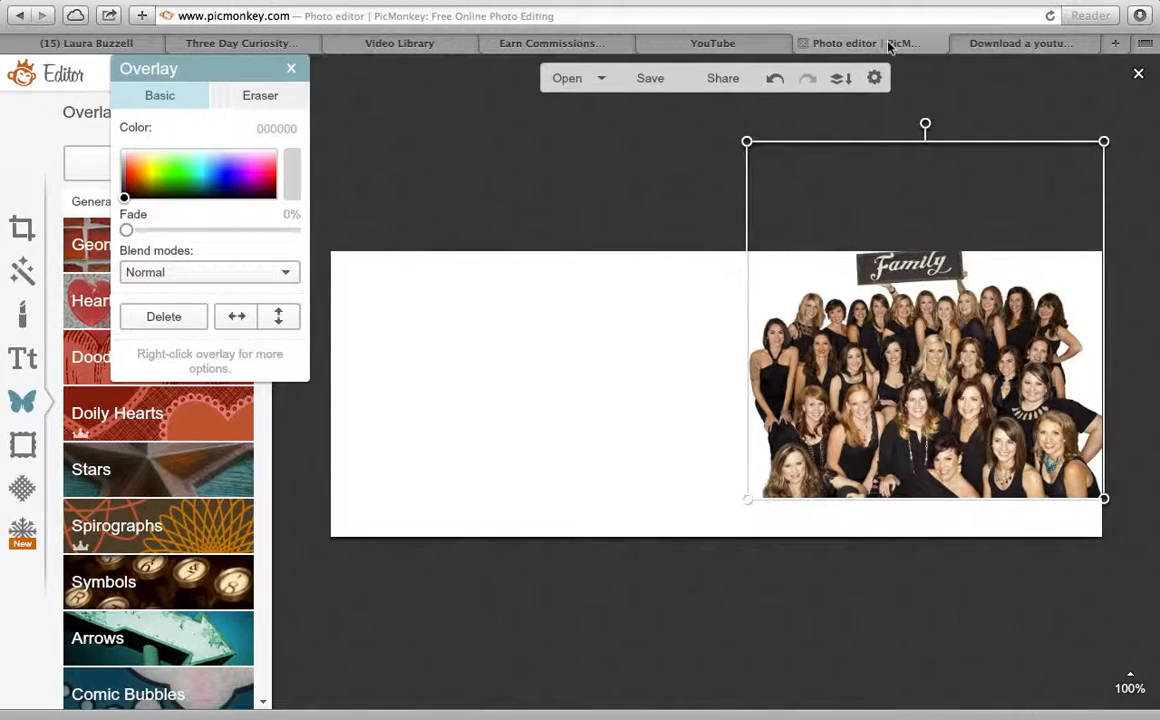
Try the family photo with the blue month circles as an enlarged overlay at the canvas's left end, and delete it.
{"action": "left_click", "coordinate": [452, 168]}
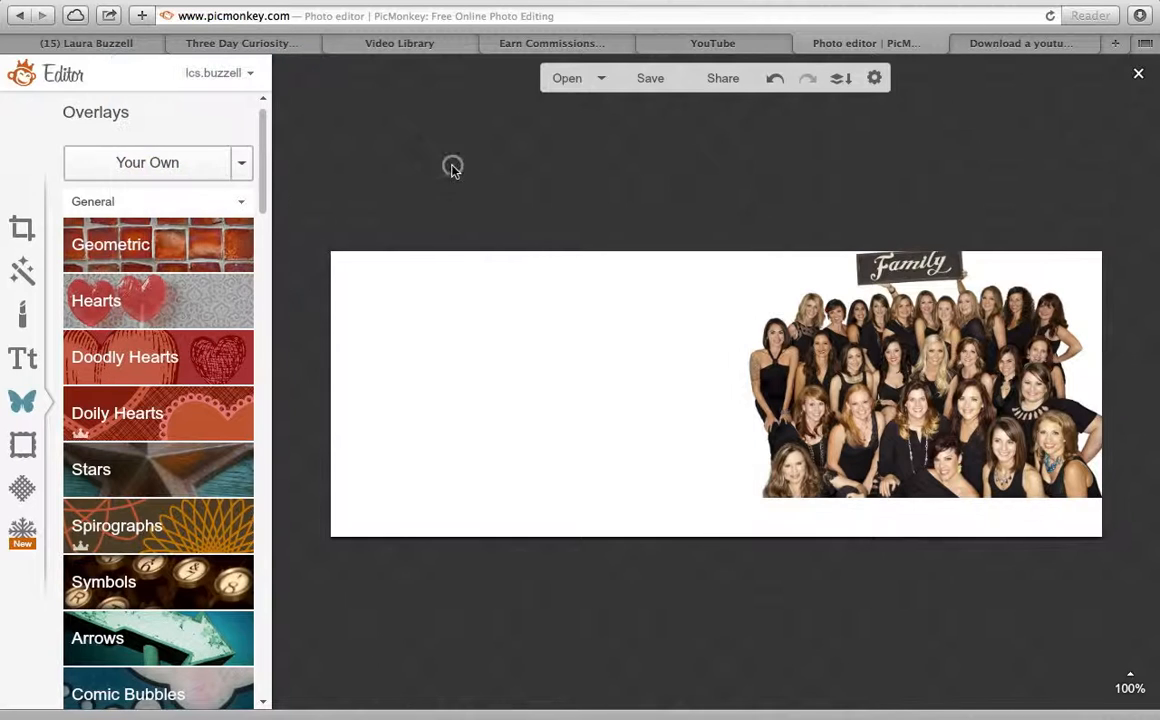
{"action": "left_click", "coordinate": [92, 172]}
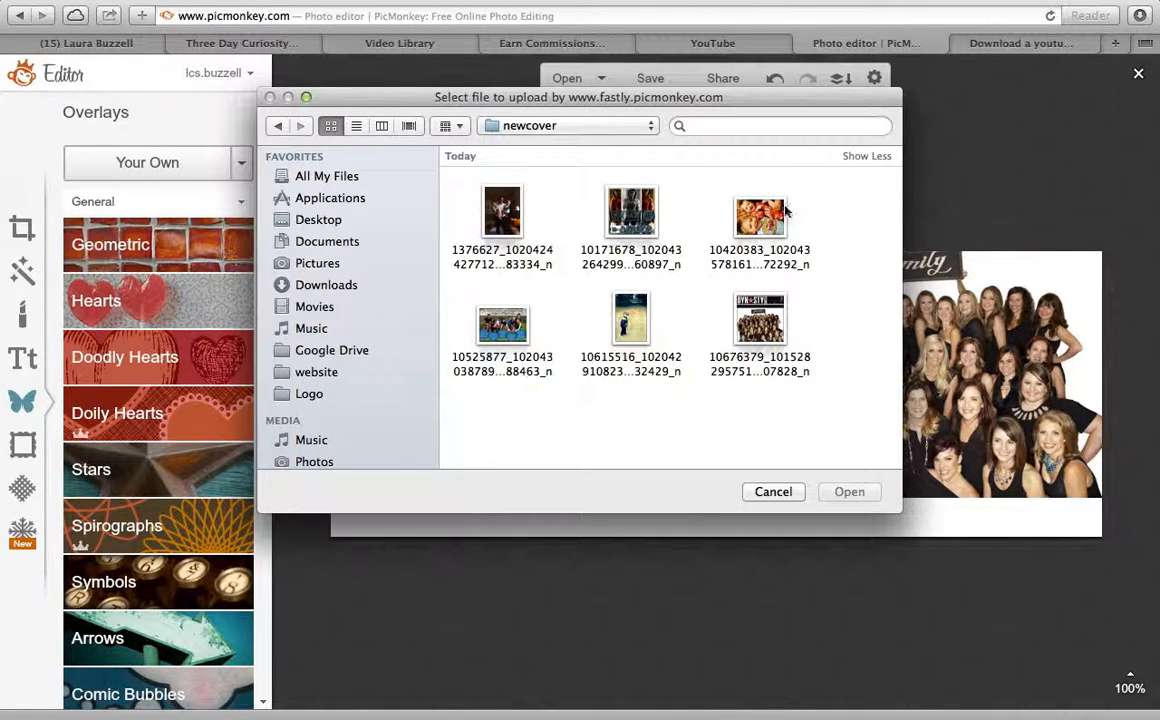
{"action": "double_click", "coordinate": [512, 330]}
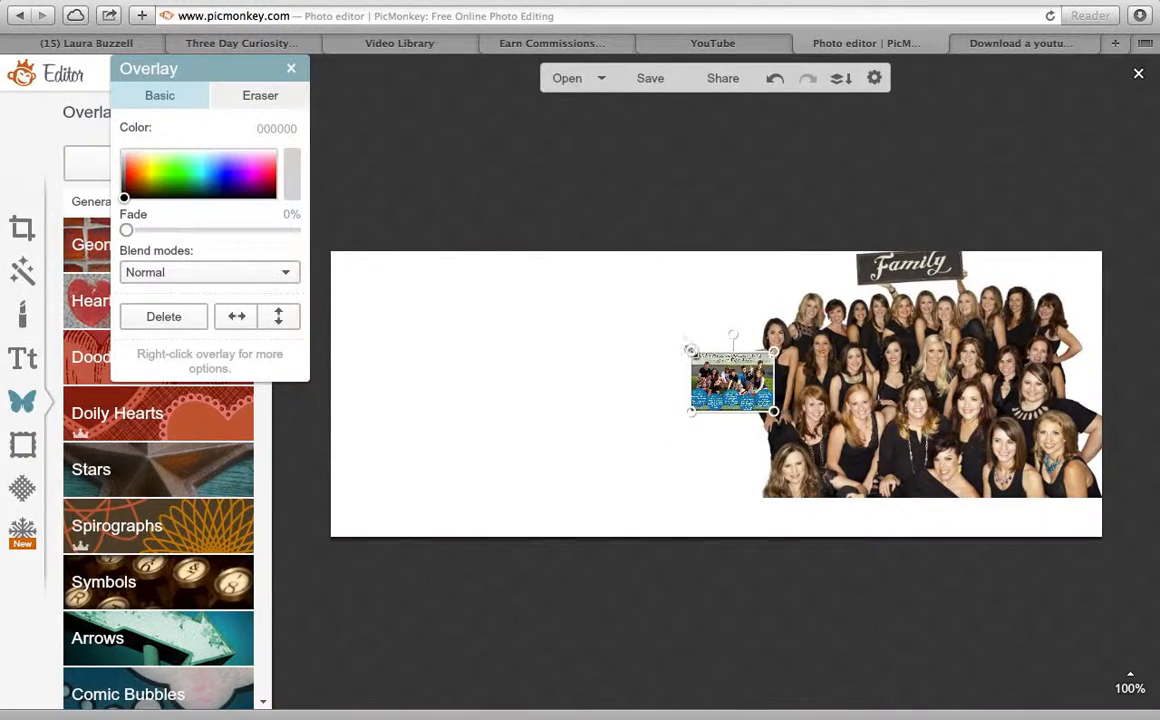
{"action": "left_click_drag", "start_coordinate": [690, 350], "coordinate": [321, 83]}
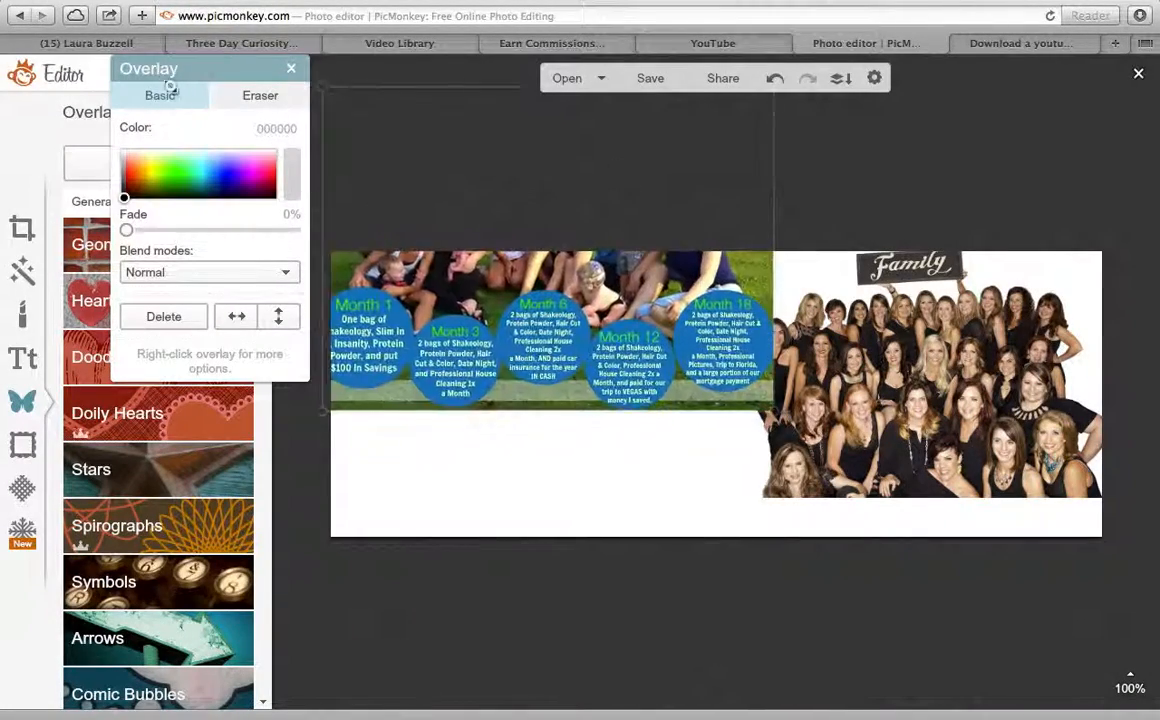
{"action": "left_click_drag", "start_coordinate": [482, 352], "coordinate": [326, 510]}
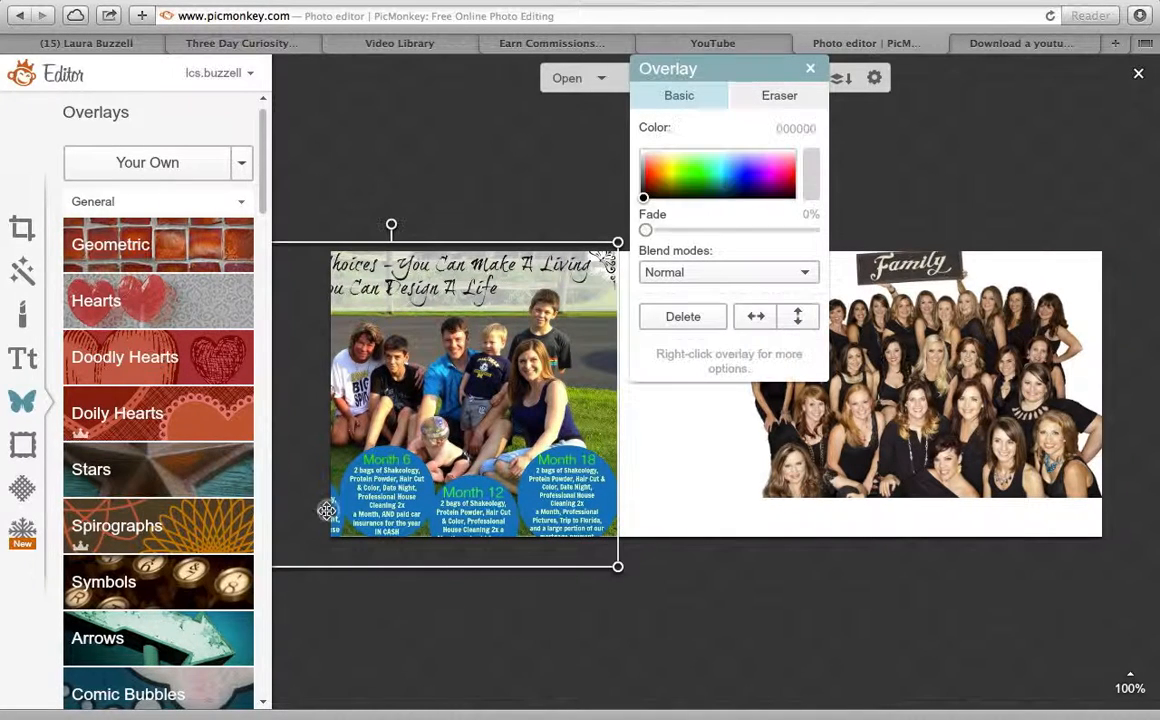
{"action": "left_click", "coordinate": [687, 317]}
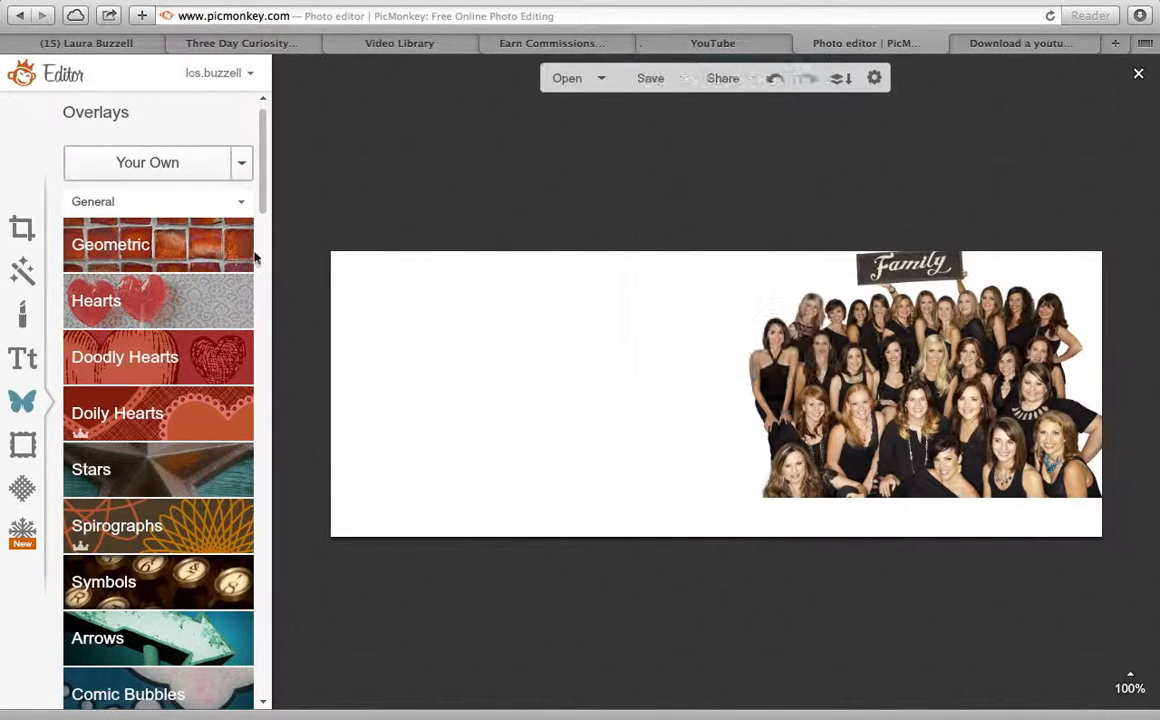
Add the close-up photo of the children from the newcover folder as an overlay near the middle of the canvas.
{"action": "left_click", "coordinate": [165, 164]}
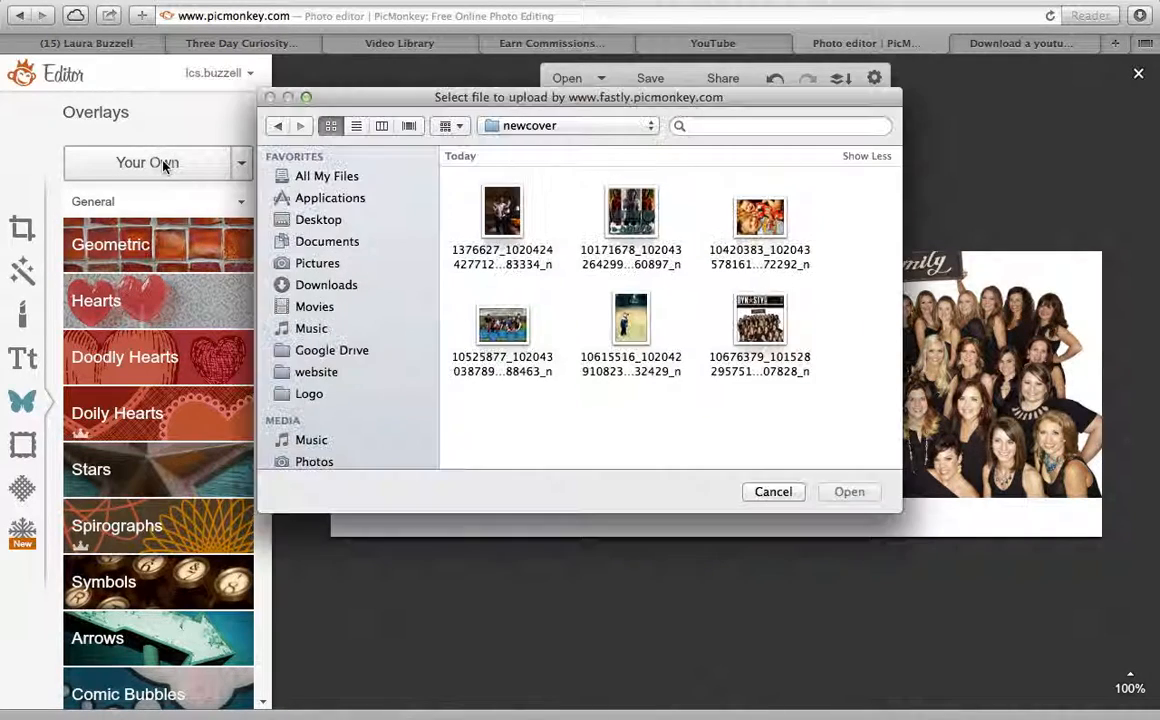
{"action": "double_click", "coordinate": [756, 218]}
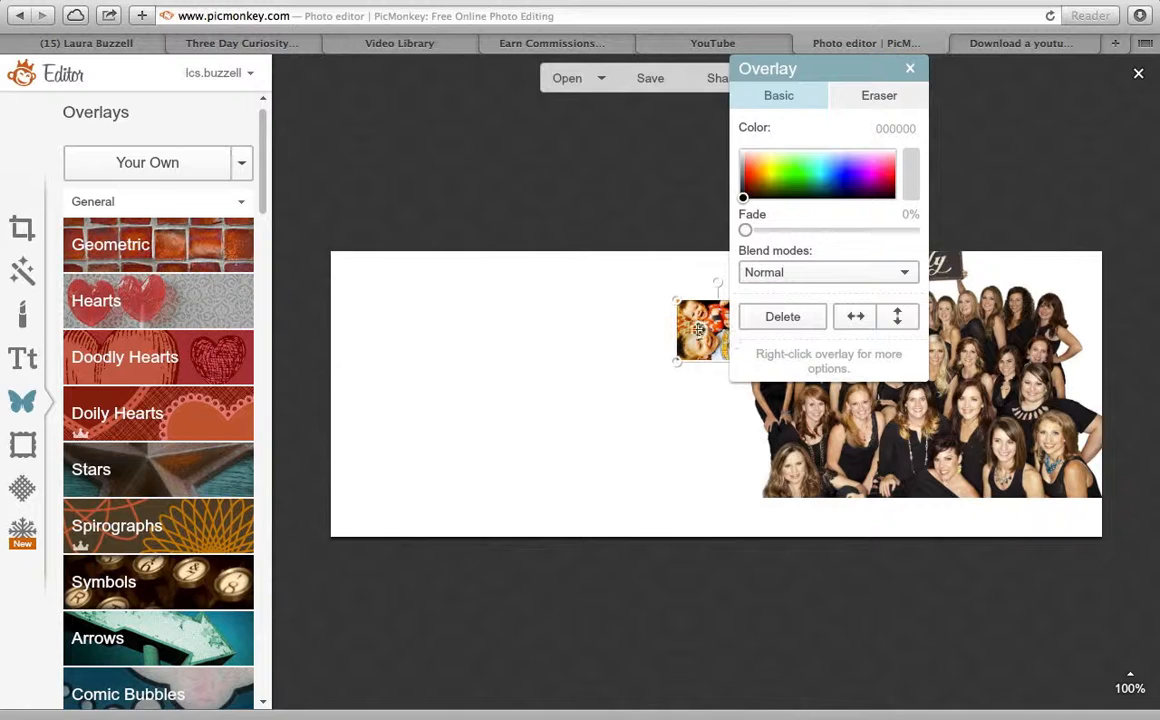
{"action": "left_click_drag", "start_coordinate": [716, 328], "coordinate": [640, 345]}
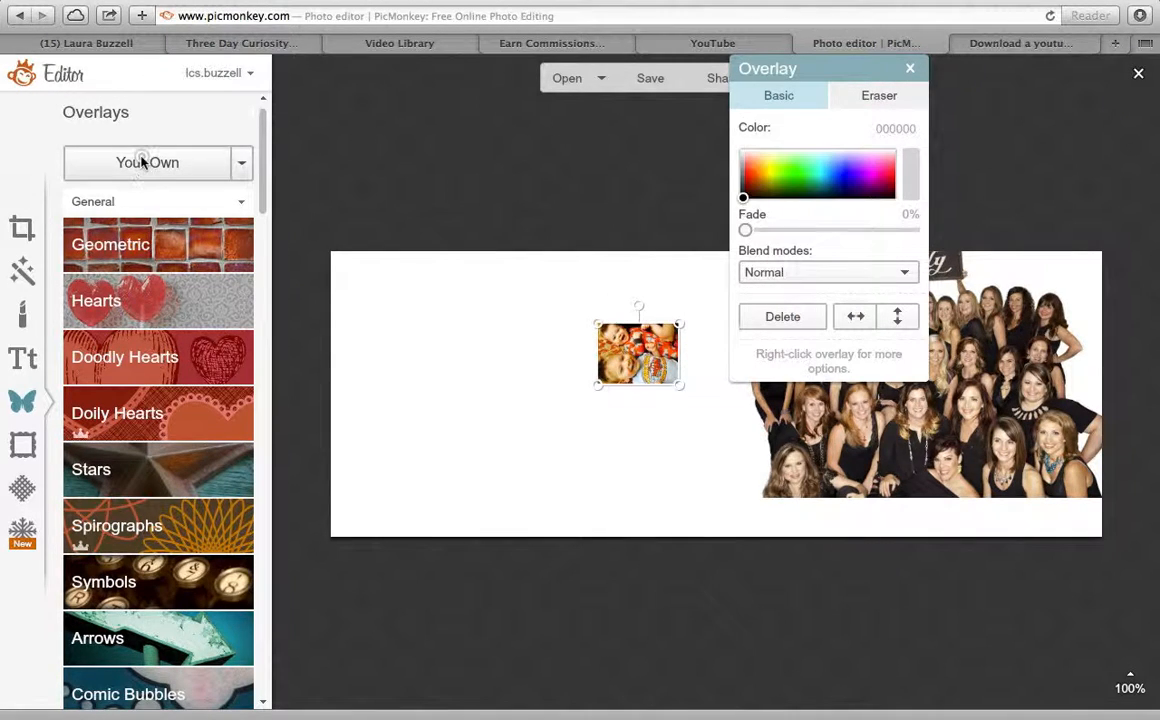
Add the dark portrait photo of the man holding a child as an overlay and place it in the canvas's left part.
{"action": "left_click", "coordinate": [145, 163]}
{"action": "left_click", "coordinate": [505, 218]}
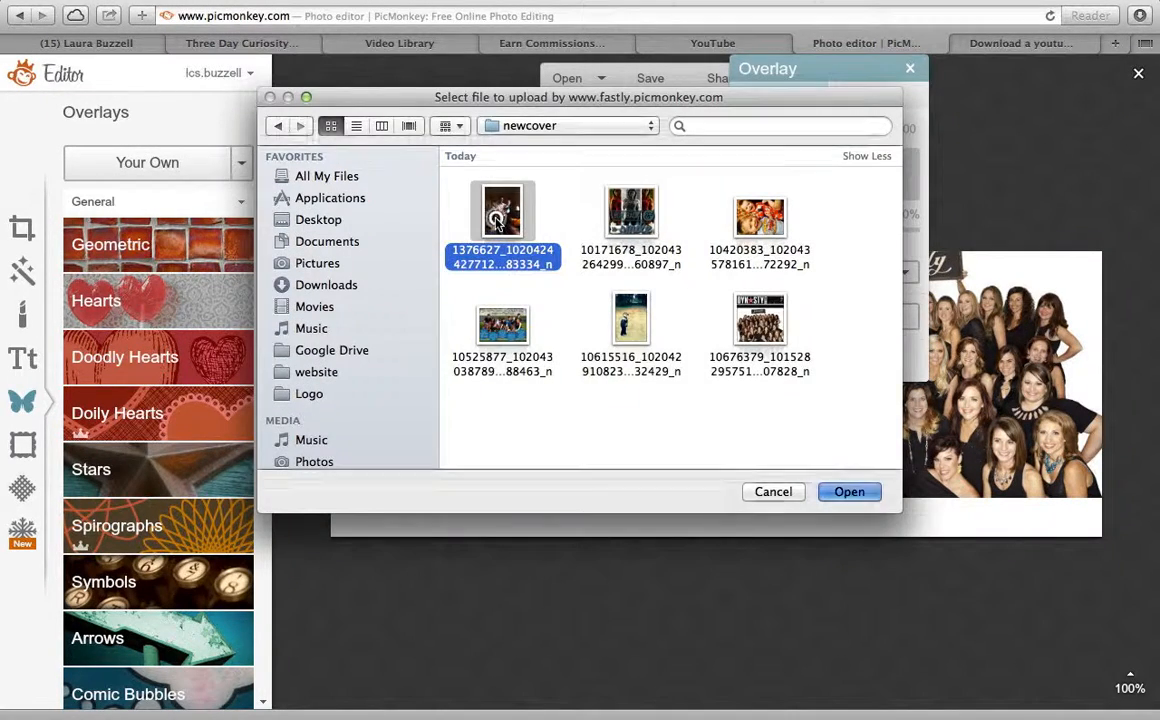
{"action": "double_click", "coordinate": [495, 224]}
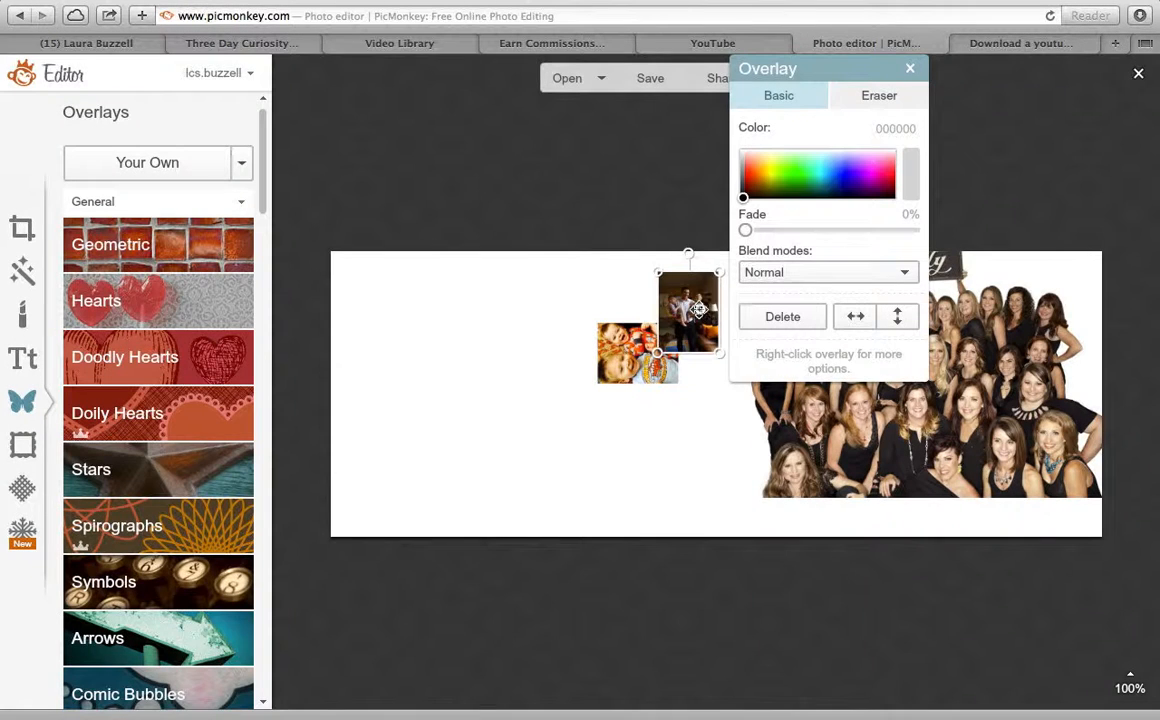
{"action": "left_click_drag", "start_coordinate": [698, 310], "coordinate": [483, 329]}
Delete the children's close-up photo from the canvas.
{"action": "left_click", "coordinate": [633, 340]}
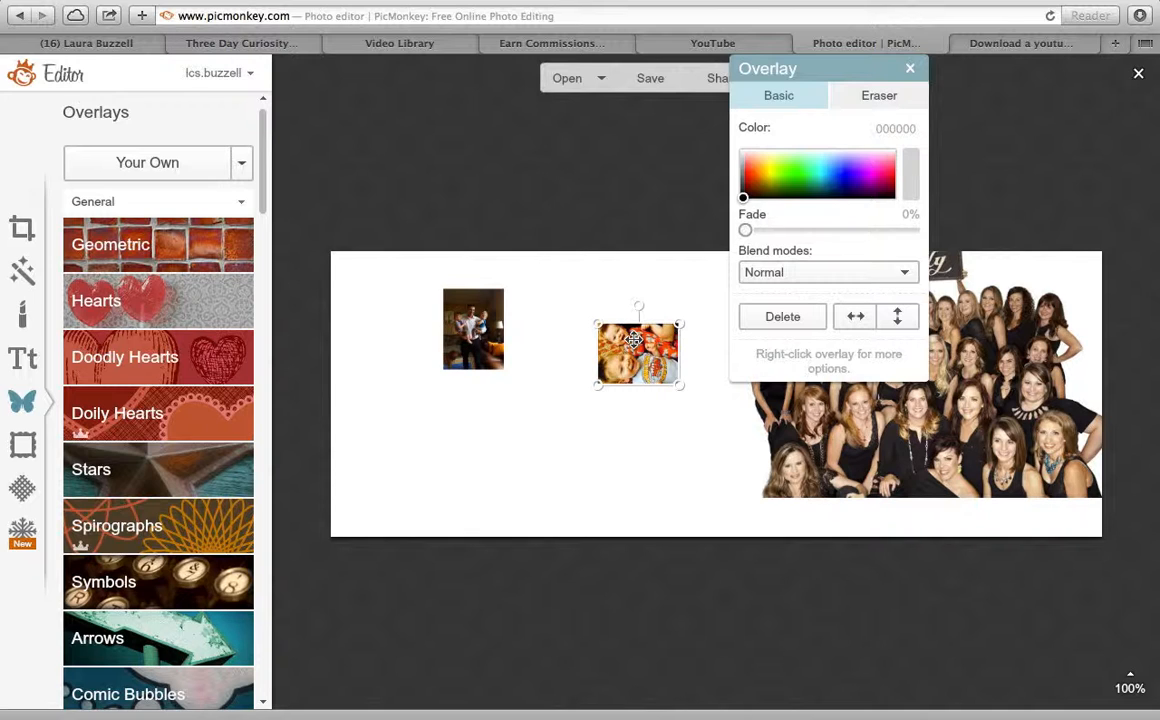
{"action": "key", "text": "Delete"}
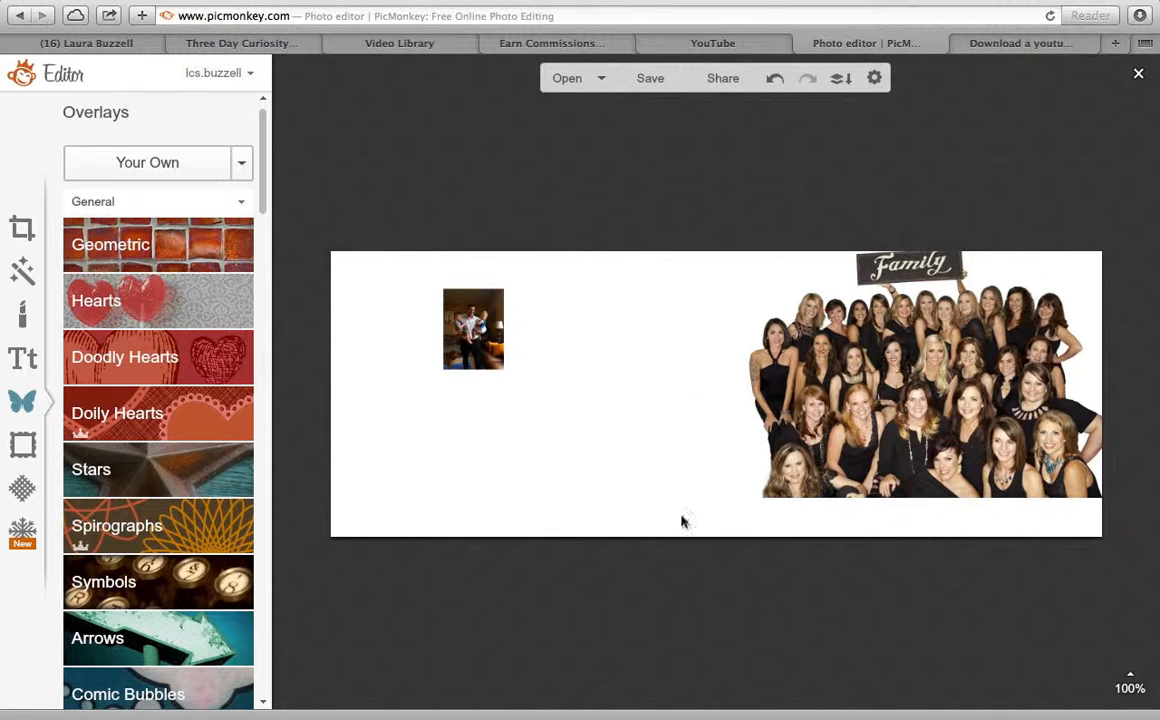
Shrink the group photo slightly and lower it so the whole Family sign fits inside the canvas.
{"action": "left_click", "coordinate": [827, 413]}
{"action": "left_click_drag", "start_coordinate": [752, 501], "coordinate": [773, 488]}
{"action": "left_click_drag", "start_coordinate": [934, 391], "coordinate": [934, 408]}
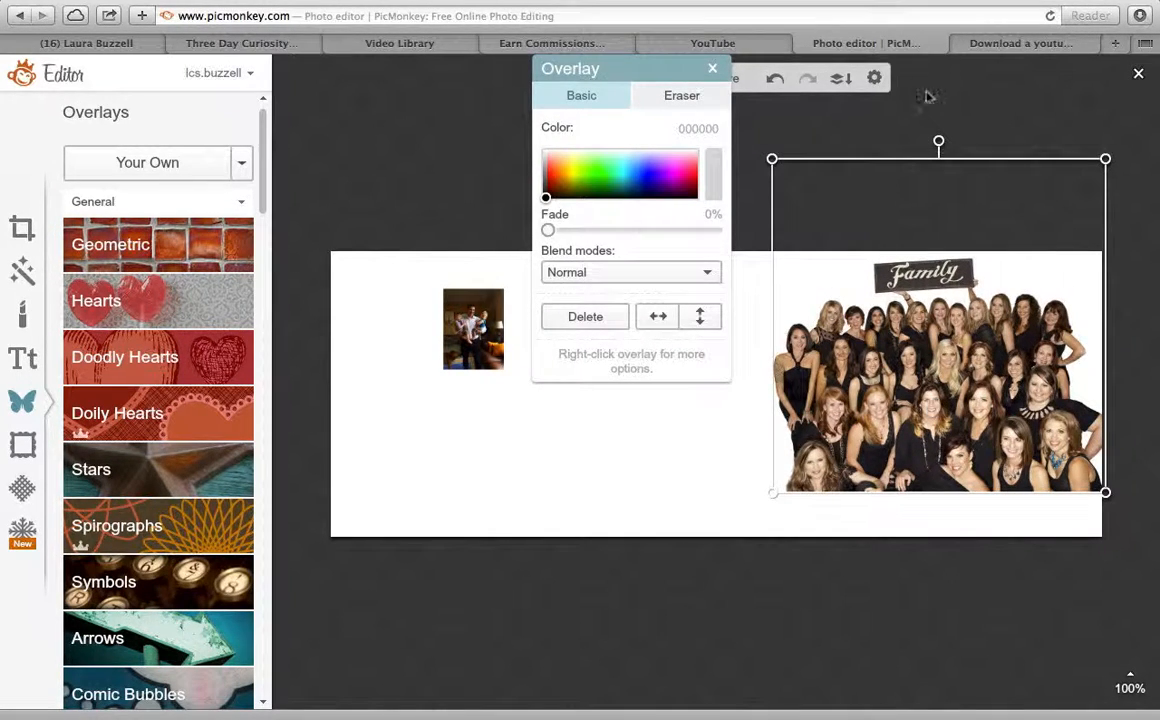
Enlarge the portrait of the man holding the children and move it to the canvas's left end.
{"action": "left_click", "coordinate": [790, 135]}
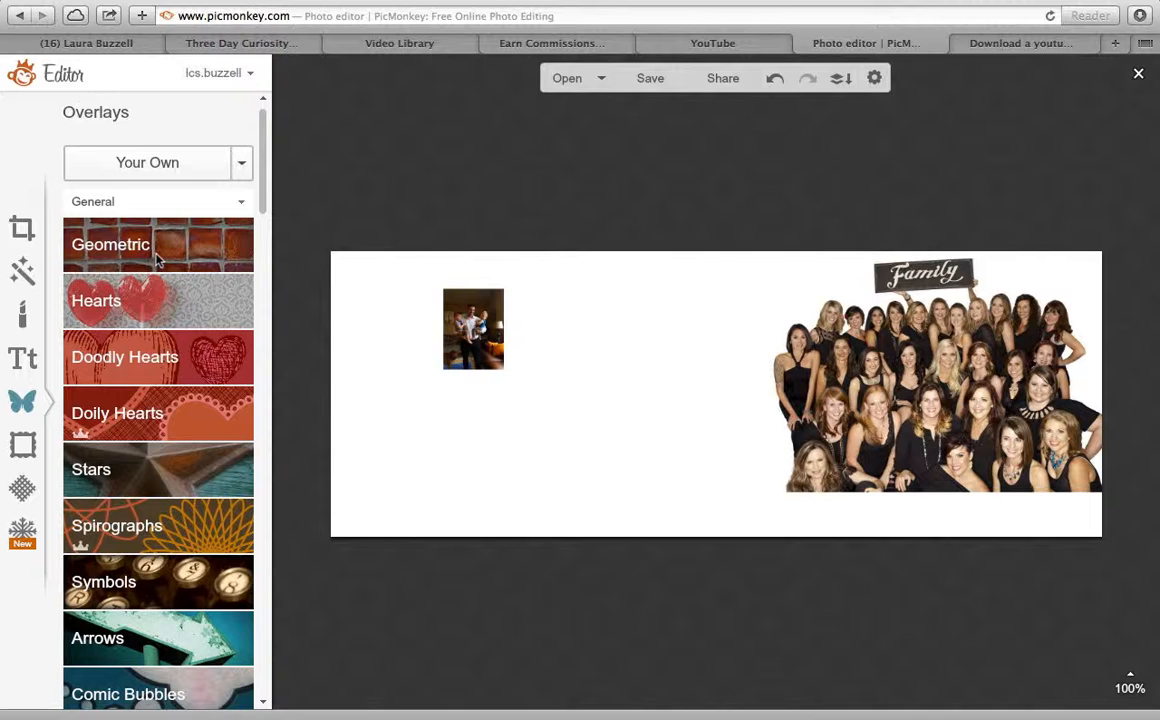
{"action": "left_click", "coordinate": [470, 320]}
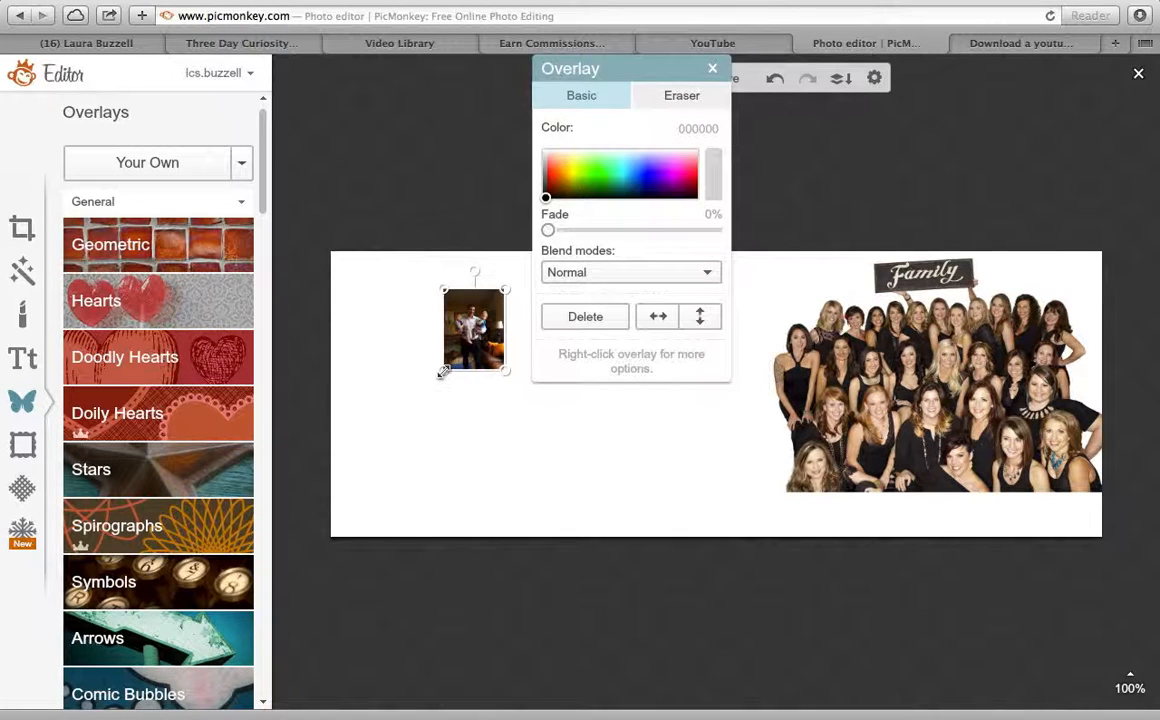
{"action": "left_click_drag", "start_coordinate": [443, 369], "coordinate": [135, 575]}
{"action": "left_click_drag", "start_coordinate": [354, 425], "coordinate": [432, 351]}
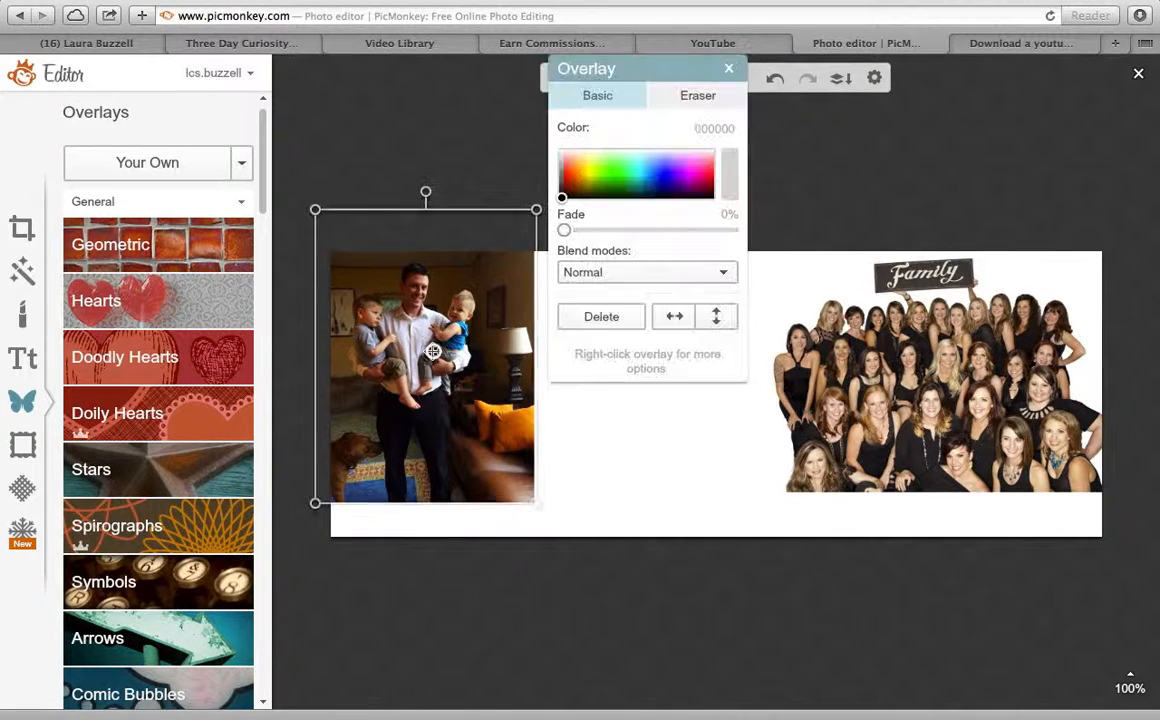
Check the current Facebook cover's layout, and enlarge the man's portrait to cover the canvas's full height at its left end.
{"action": "left_click", "coordinate": [78, 41]}
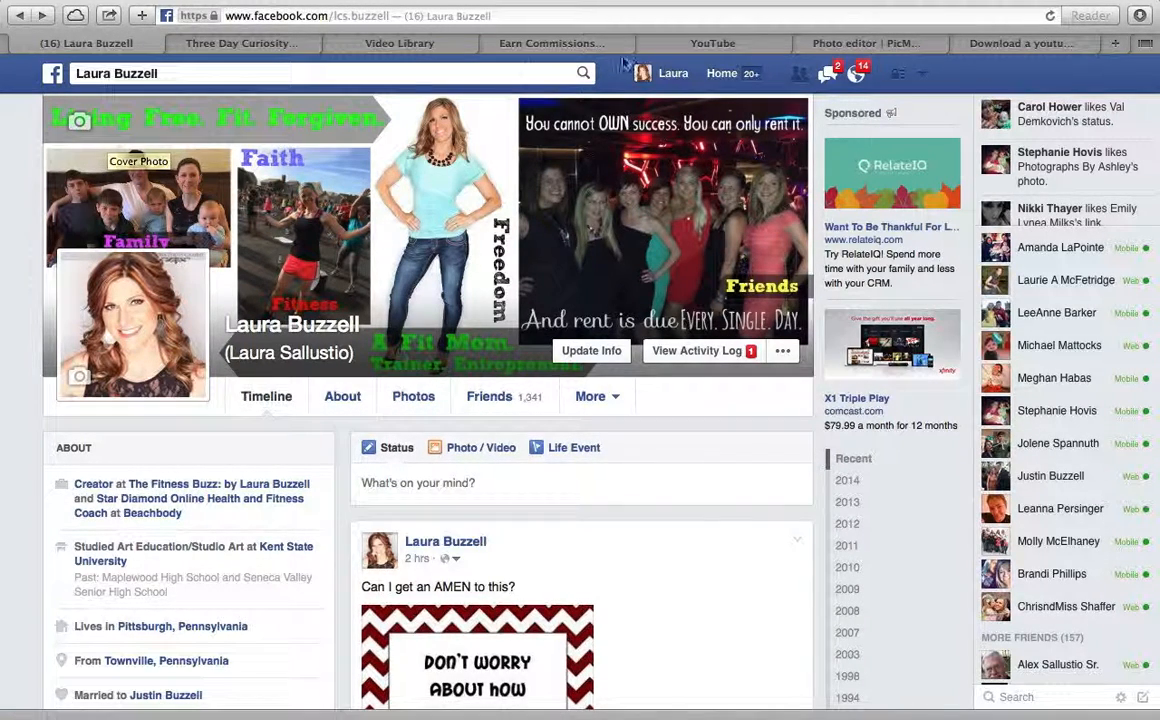
{"action": "left_click", "coordinate": [870, 44]}
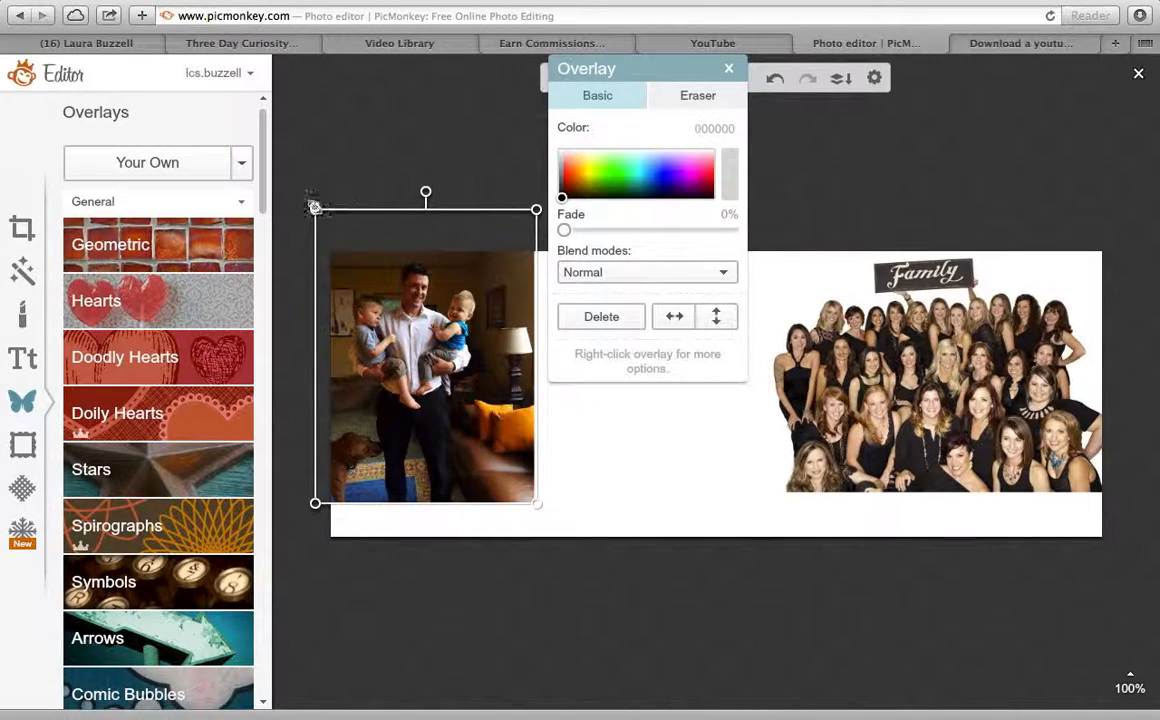
{"action": "left_click_drag", "start_coordinate": [314, 208], "coordinate": [269, 122]}
{"action": "left_click_drag", "start_coordinate": [466, 205], "coordinate": [510, 269]}
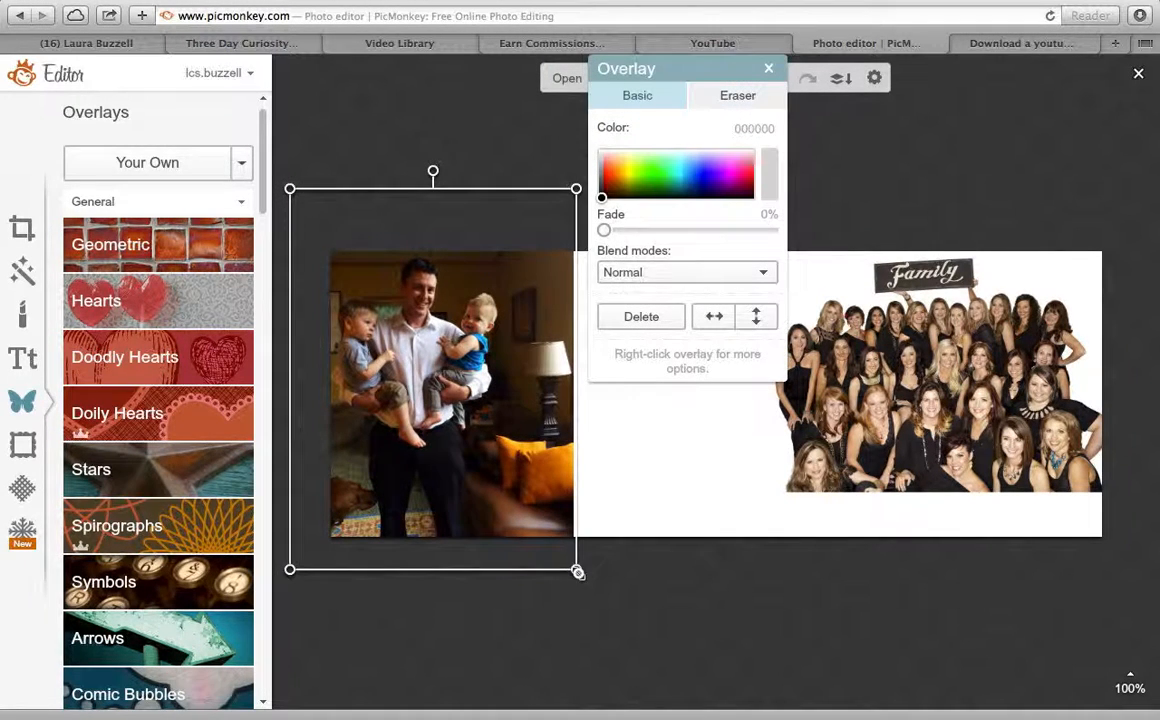
{"action": "left_click_drag", "start_coordinate": [578, 572], "coordinate": [565, 556]}
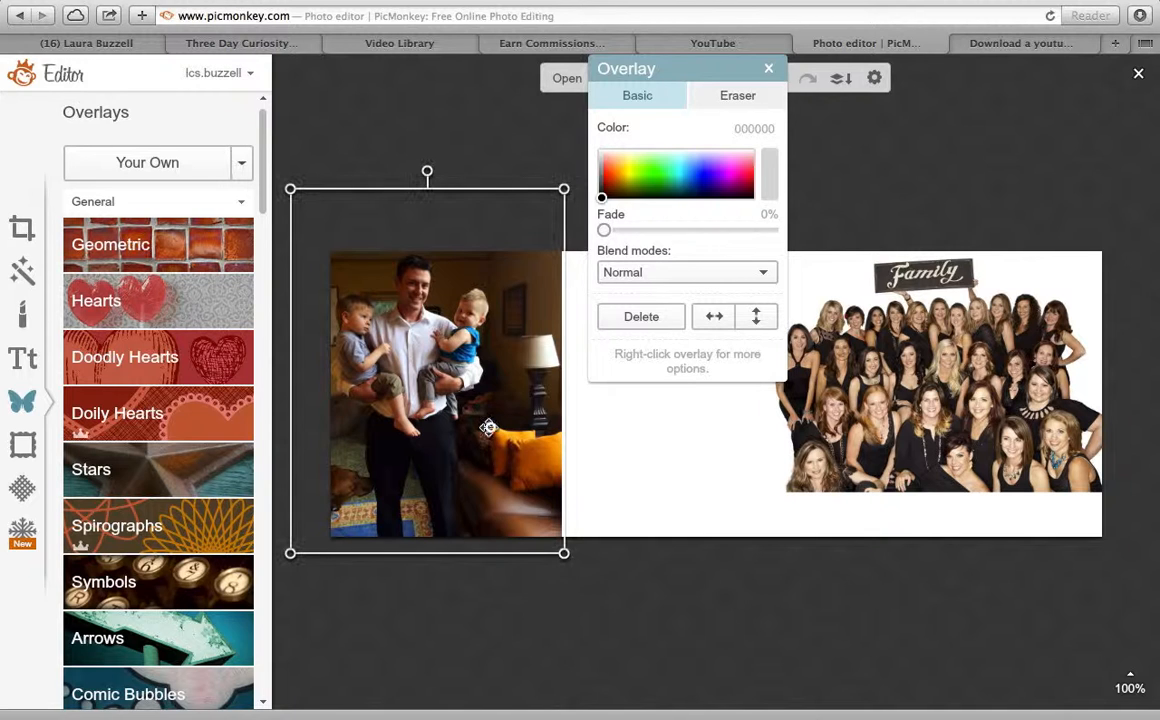
{"action": "left_click_drag", "start_coordinate": [487, 427], "coordinate": [493, 431]}
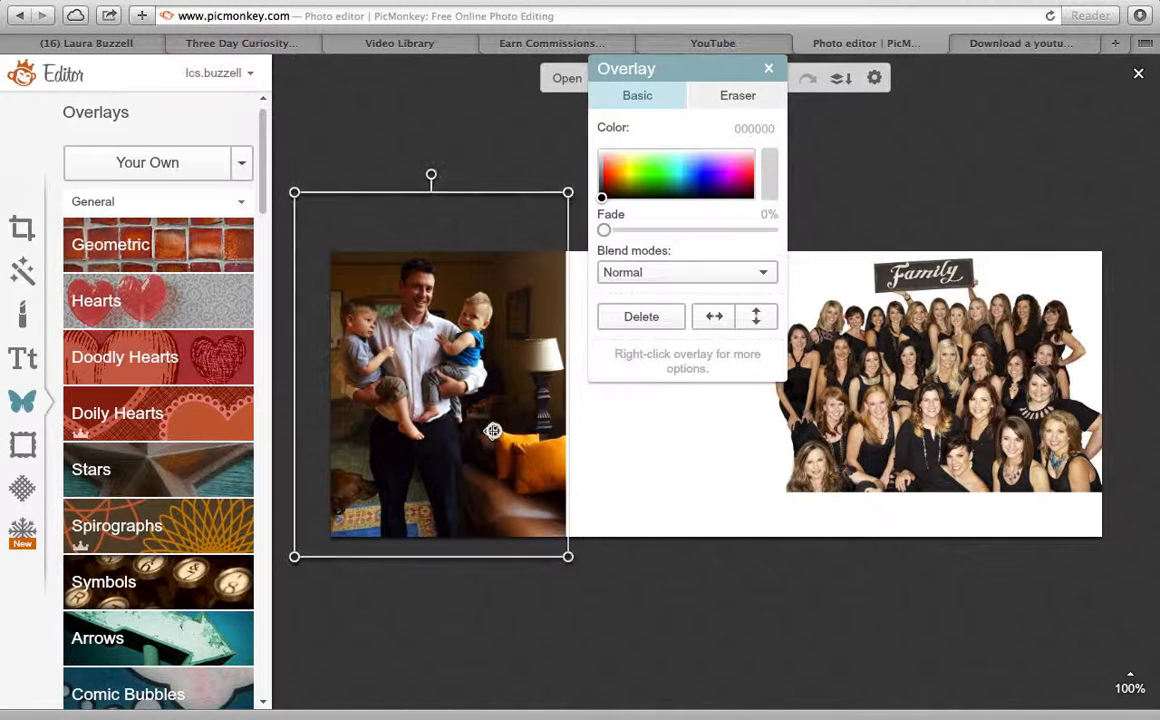
{"action": "left_click", "coordinate": [478, 125]}
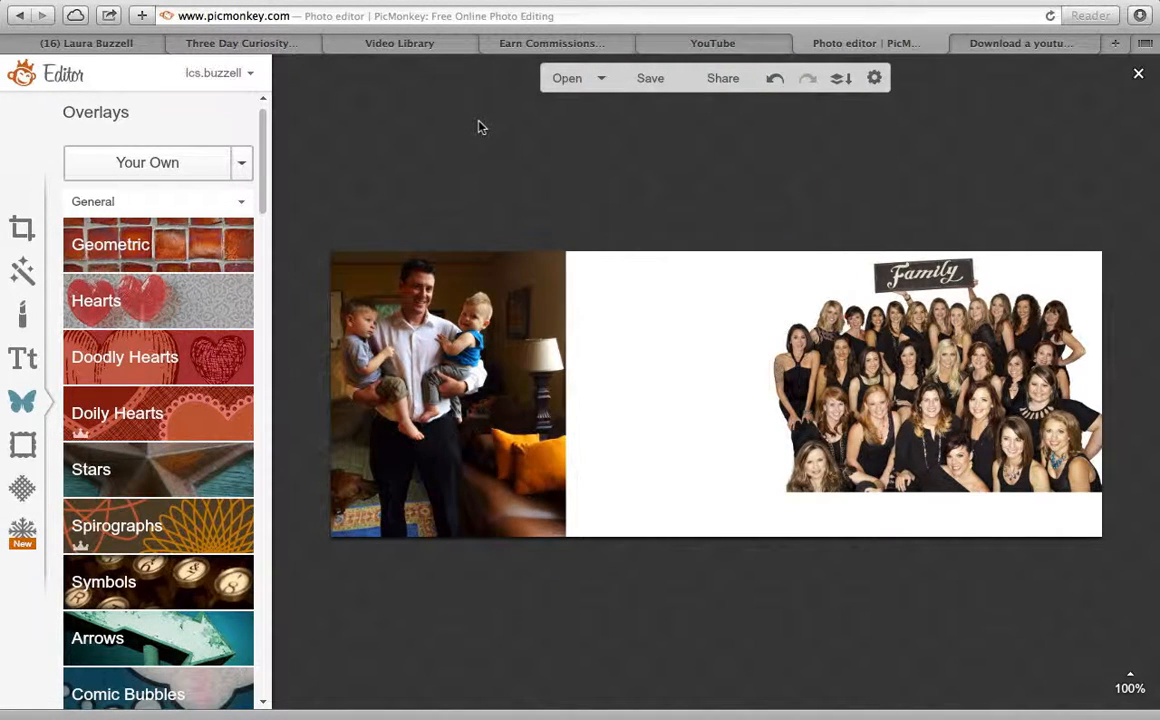
Erase the room background to the right of the man and child with the overlay eraser at size 38.
{"action": "left_click", "coordinate": [462, 403]}
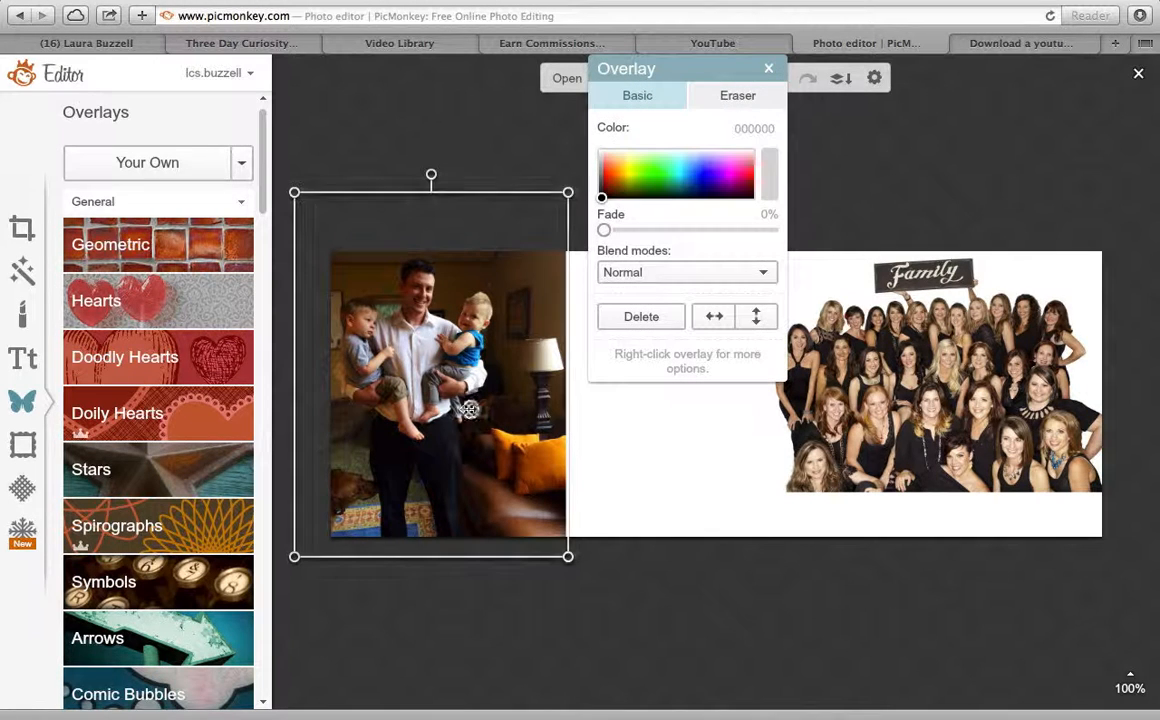
{"action": "left_click", "coordinate": [737, 97]}
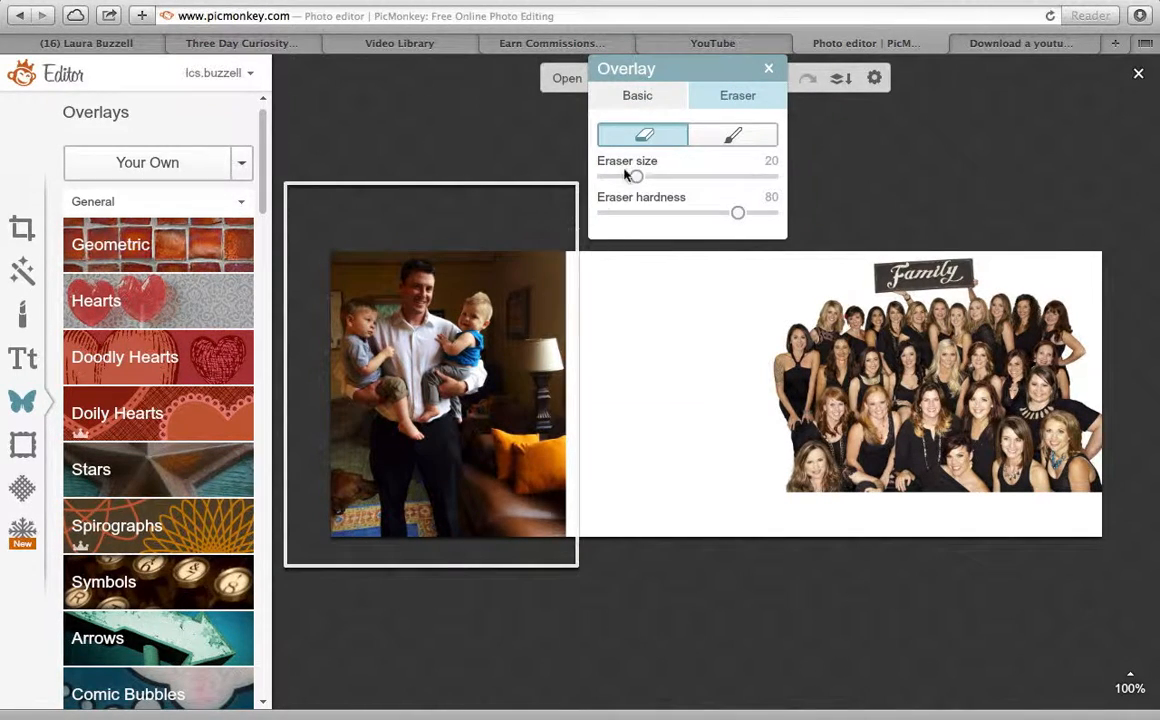
{"action": "left_click_drag", "start_coordinate": [638, 177], "coordinate": [667, 176]}
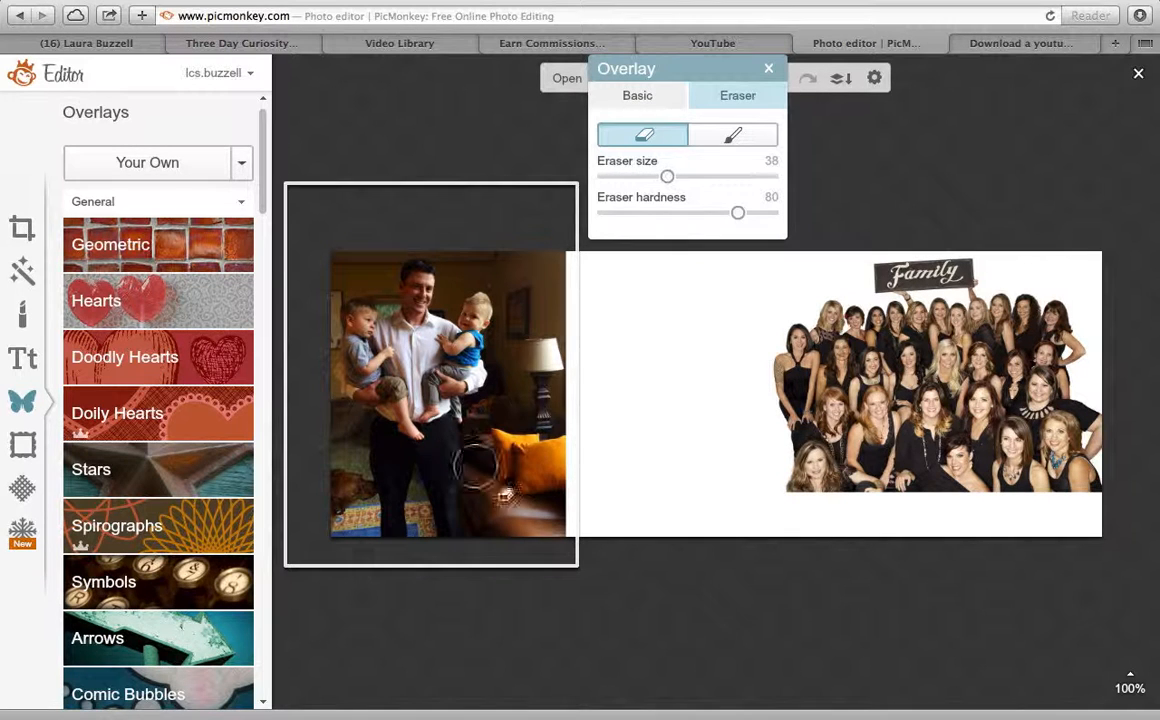
{"action": "mouse_move", "coordinate": [561, 492]}
{"action": "left_mouse_down"}
{"action": "mouse_move", "coordinate": [545, 447]}
{"action": "mouse_move", "coordinate": [555, 538]}
{"action": "mouse_move", "coordinate": [521, 508]}
{"action": "mouse_move", "coordinate": [488, 528]}
{"action": "mouse_move", "coordinate": [490, 494]}
{"action": "mouse_move", "coordinate": [484, 523]}
{"action": "mouse_move", "coordinate": [487, 489]}
{"action": "mouse_move", "coordinate": [515, 479]}
{"action": "mouse_move", "coordinate": [524, 421]}
{"action": "mouse_move", "coordinate": [540, 410]}
{"action": "mouse_move", "coordinate": [557, 441]}
{"action": "mouse_move", "coordinate": [539, 327]}
{"action": "mouse_move", "coordinate": [542, 308]}
{"action": "mouse_move", "coordinate": [567, 375]}
{"action": "mouse_move", "coordinate": [559, 236]}
{"action": "mouse_move", "coordinate": [533, 410]}
{"action": "mouse_move", "coordinate": [517, 437]}
{"action": "mouse_move", "coordinate": [507, 340]}
{"action": "mouse_move", "coordinate": [522, 236]}
{"action": "mouse_move", "coordinate": [520, 313]}
{"action": "mouse_move", "coordinate": [520, 233]}
{"action": "mouse_move", "coordinate": [516, 297]}
{"action": "mouse_move", "coordinate": [500, 267]}
{"action": "mouse_move", "coordinate": [515, 300]}
{"action": "mouse_move", "coordinate": [492, 268]}
{"action": "mouse_move", "coordinate": [440, 243]}
{"action": "left_mouse_up"}
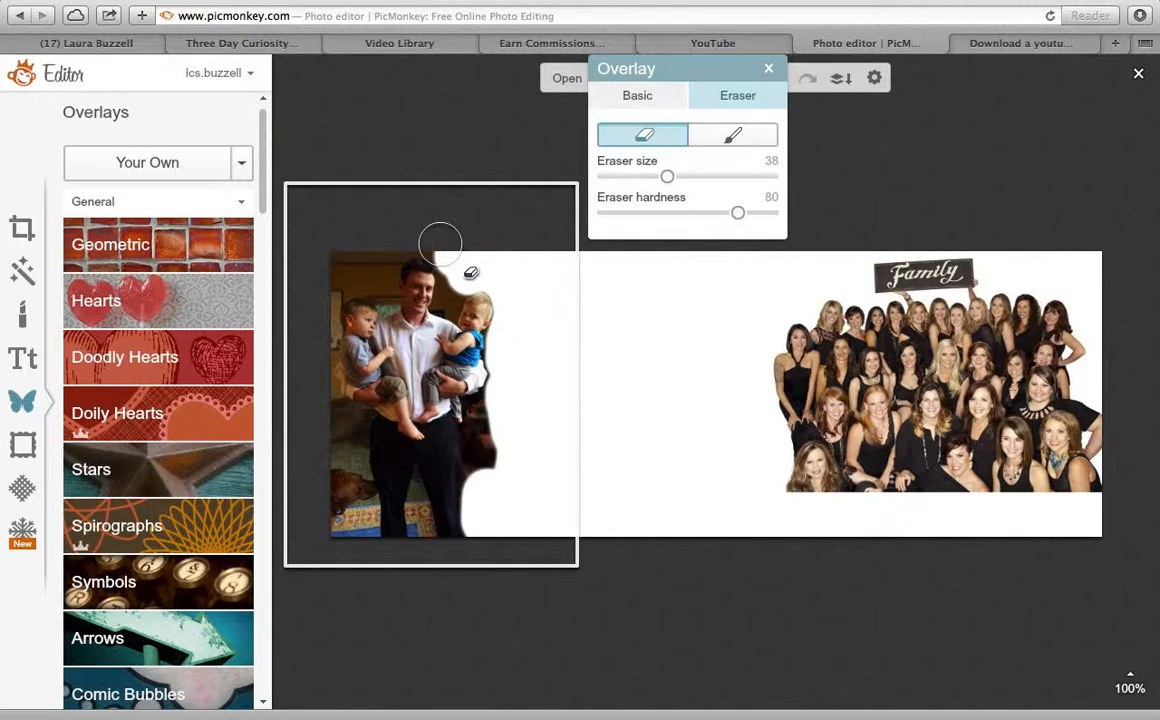
Erase the background above the man's head and in the portrait's upper-left corner around the left child.
{"action": "left_click", "coordinate": [417, 233]}
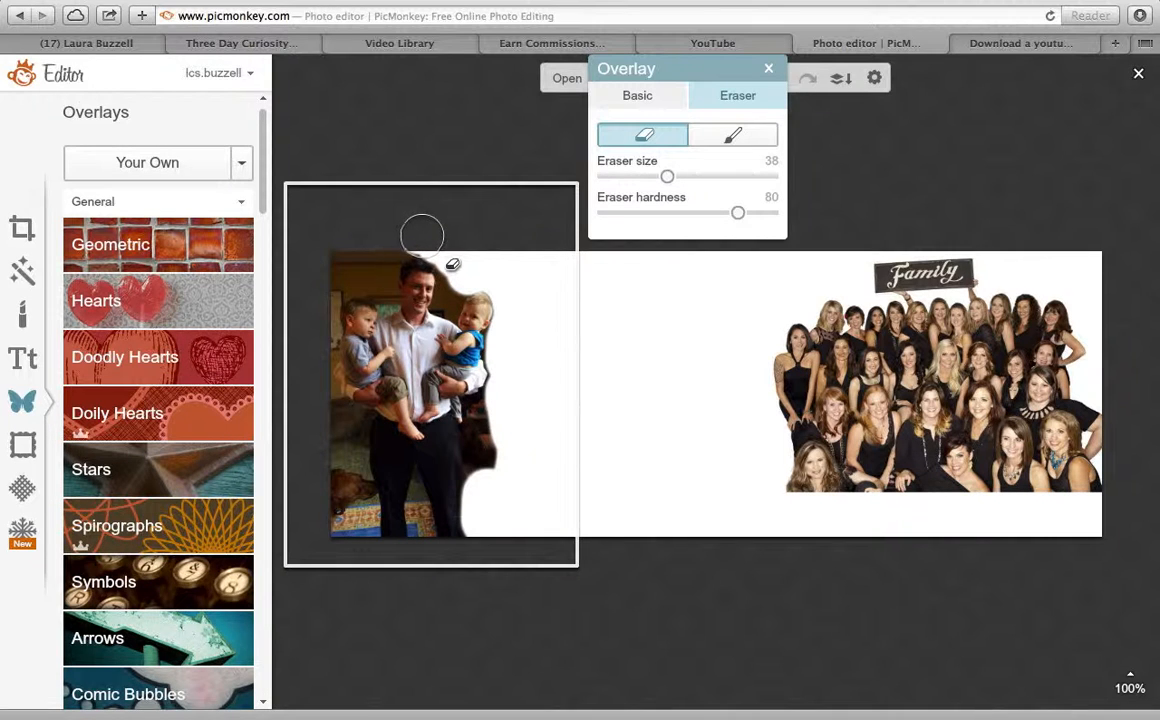
{"action": "left_click", "coordinate": [420, 234]}
{"action": "left_click", "coordinate": [394, 237]}
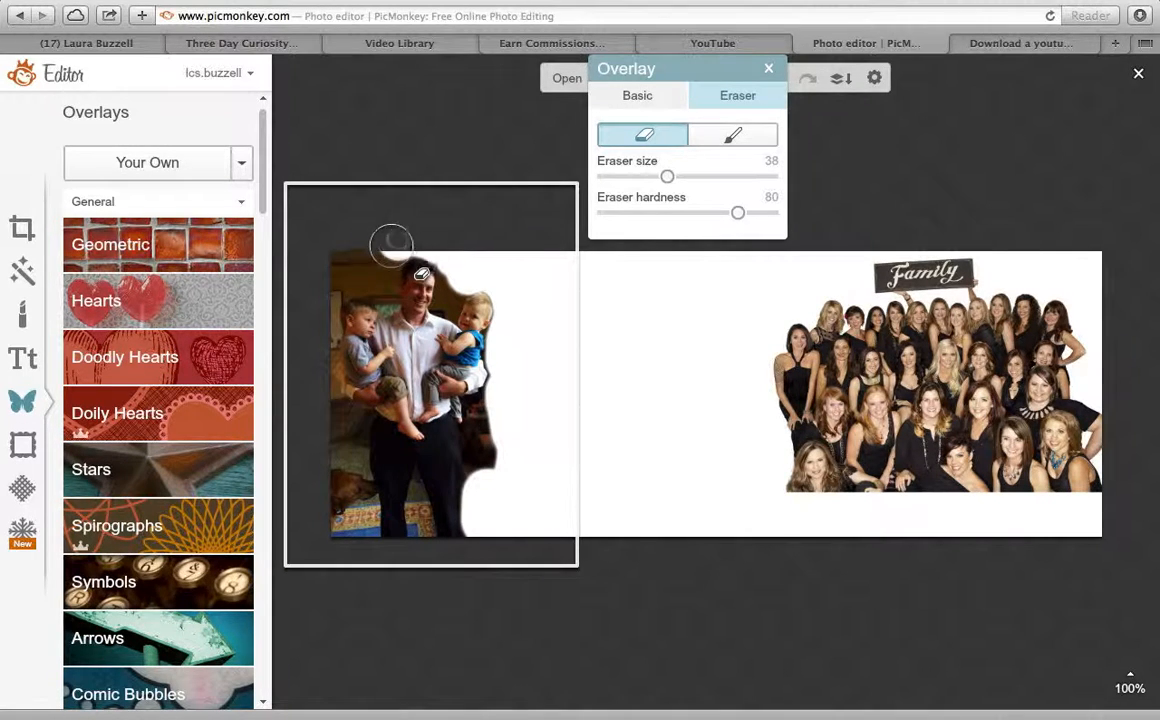
{"action": "left_click", "coordinate": [388, 248]}
{"action": "left_click", "coordinate": [404, 236]}
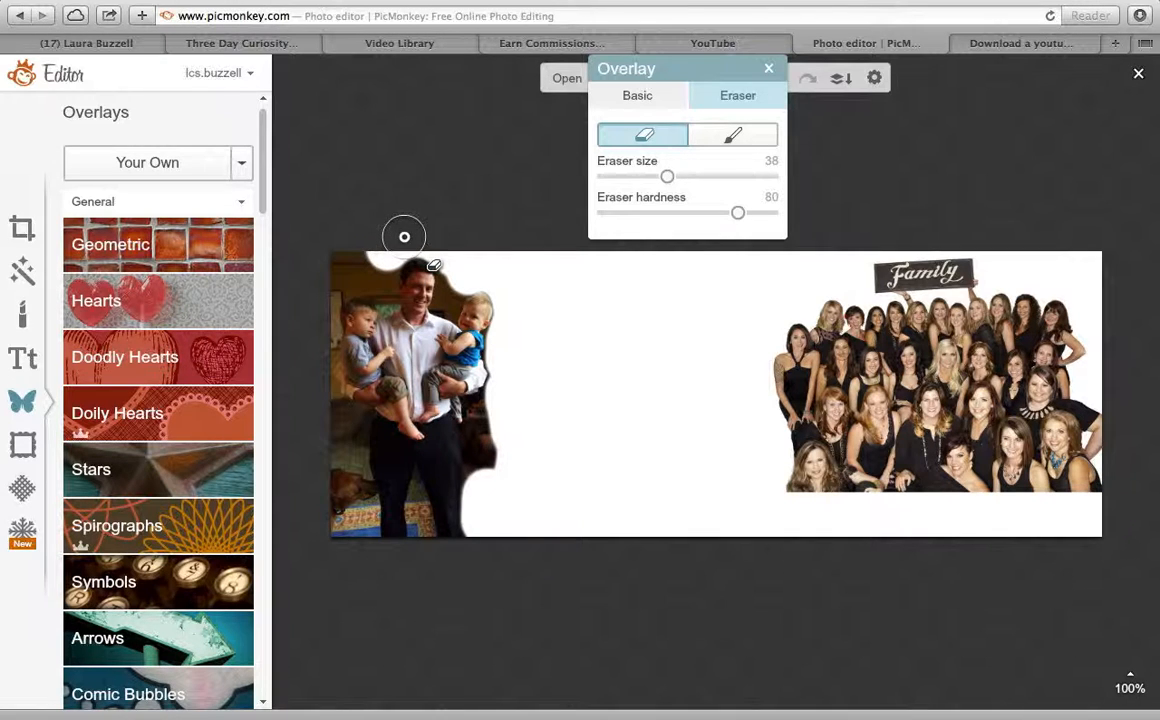
{"action": "left_click", "coordinate": [378, 262]}
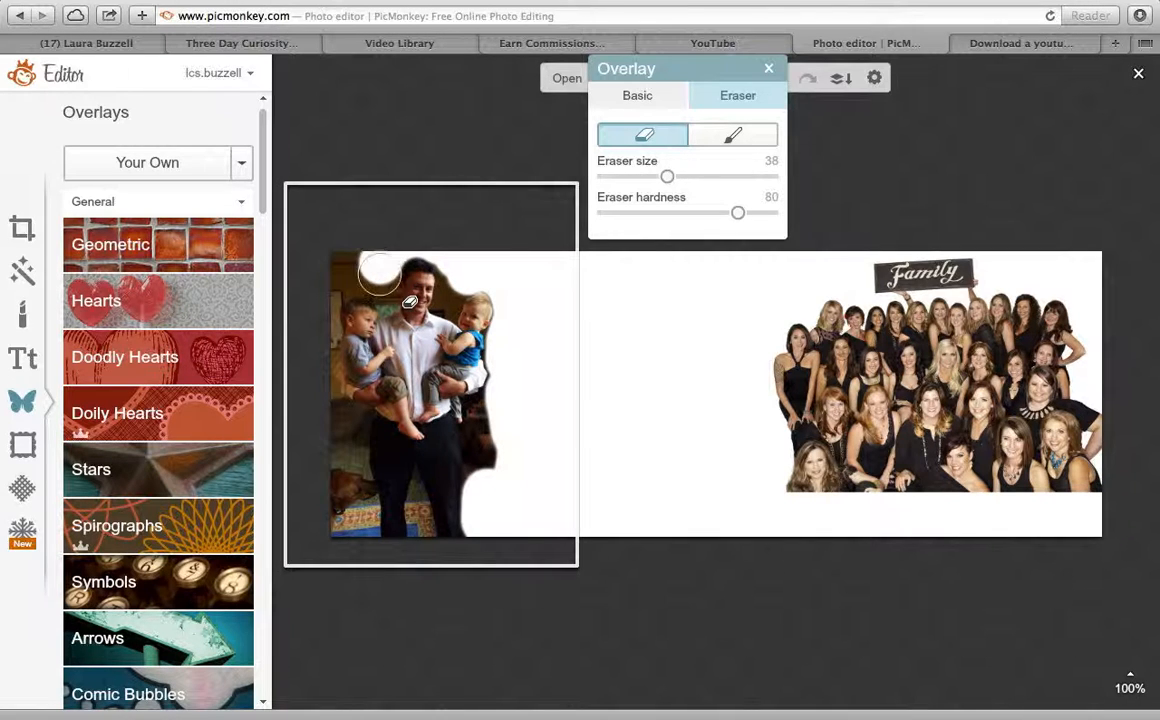
{"action": "left_click", "coordinate": [376, 271]}
{"action": "left_click", "coordinate": [362, 262]}
{"action": "left_click", "coordinate": [357, 260]}
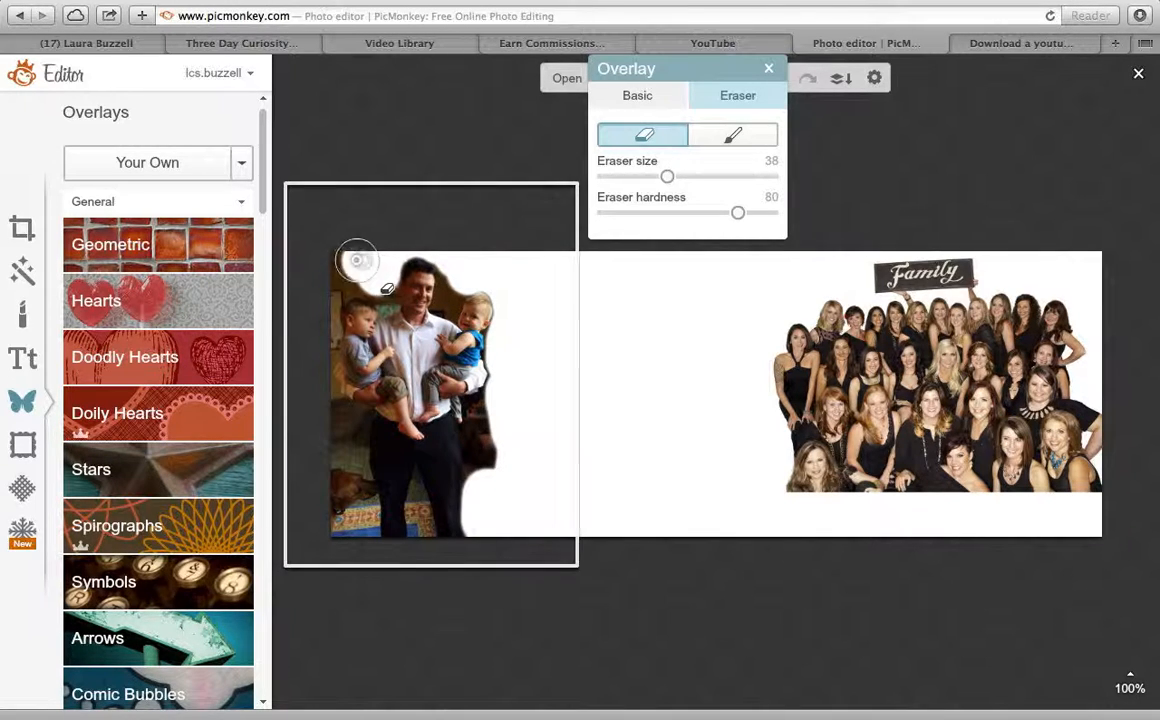
{"action": "left_click", "coordinate": [362, 266]}
{"action": "left_click", "coordinate": [337, 268]}
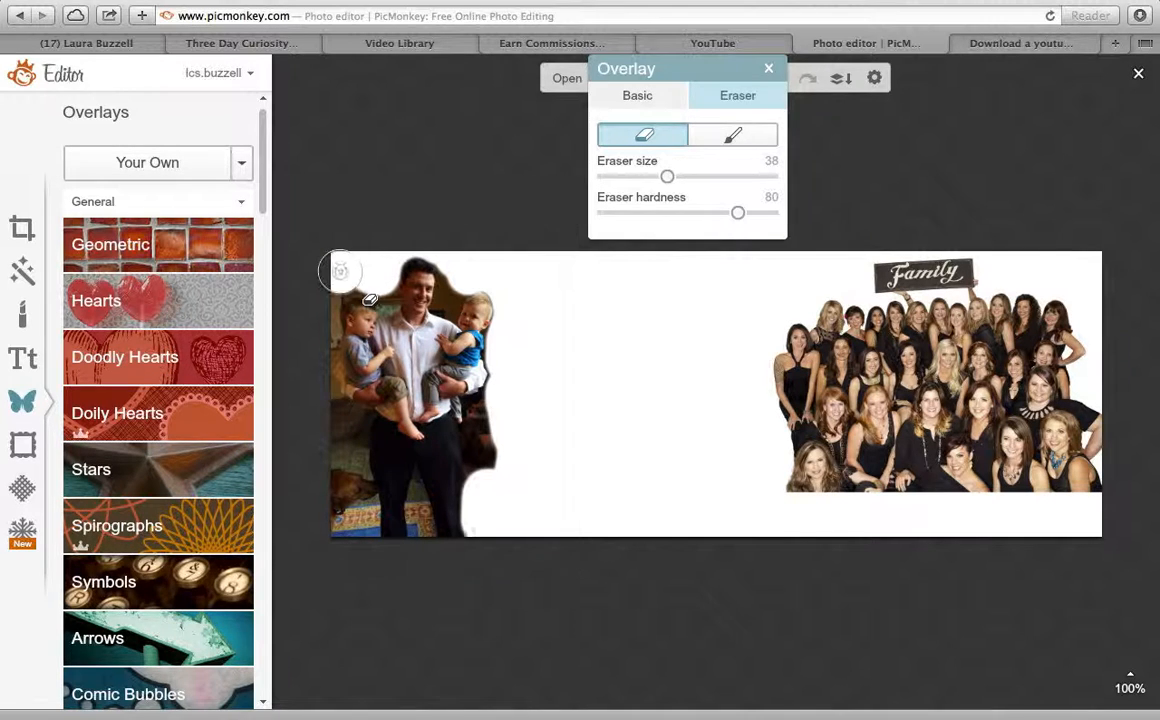
{"action": "left_click", "coordinate": [344, 274]}
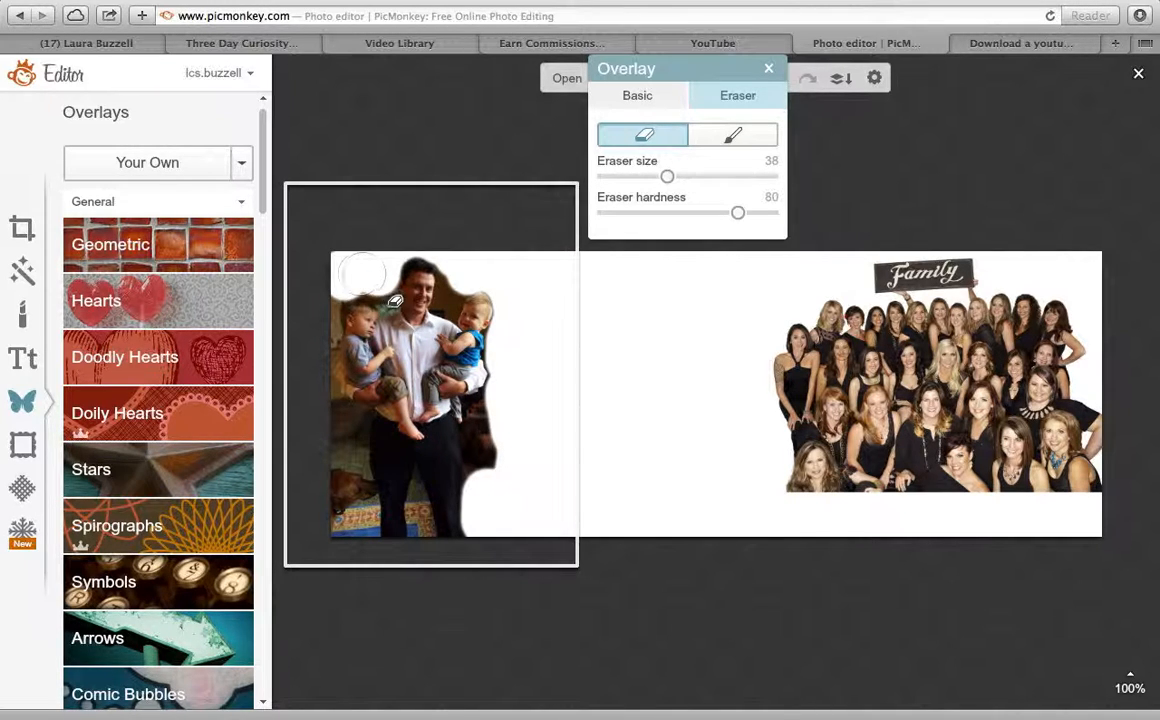
{"action": "left_click", "coordinate": [362, 272]}
{"action": "mouse_move", "coordinate": [359, 274]}
{"action": "left_mouse_down"}
{"action": "mouse_move", "coordinate": [335, 248]}
{"action": "mouse_move", "coordinate": [311, 287]}
{"action": "left_mouse_up"}
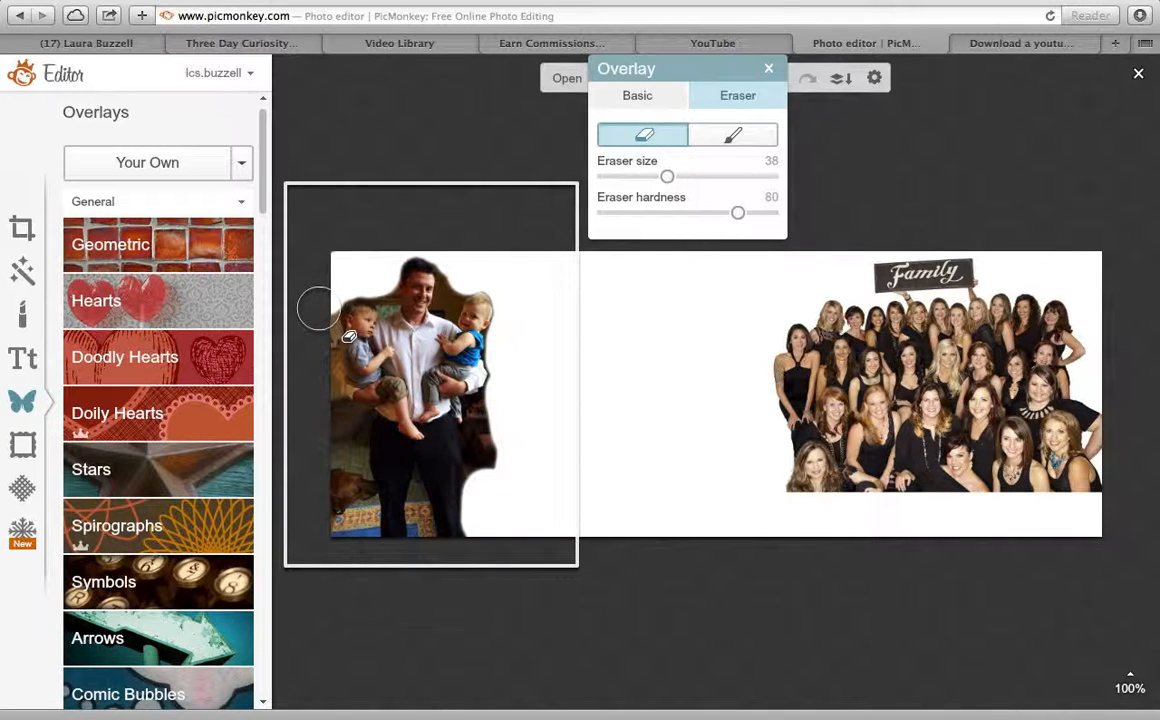
Erase the remaining background along the left child's side and beside the man's legs.
{"action": "left_click", "coordinate": [318, 306]}
{"action": "left_click", "coordinate": [316, 324]}
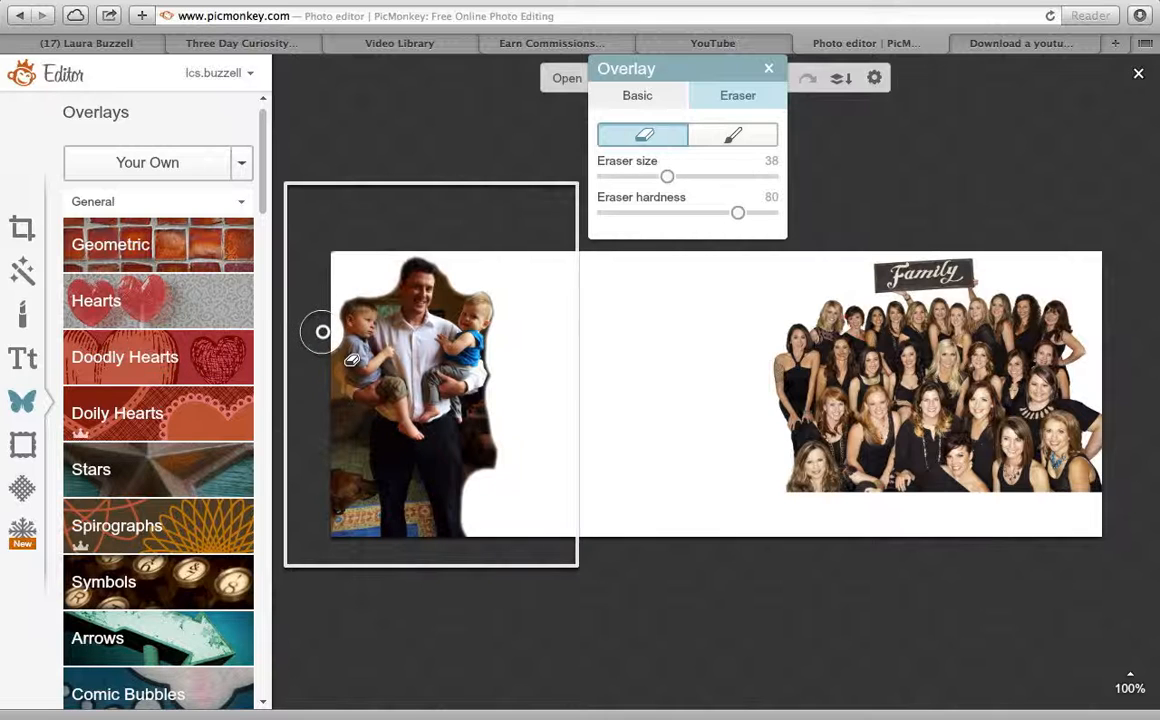
{"action": "left_click", "coordinate": [317, 352]}
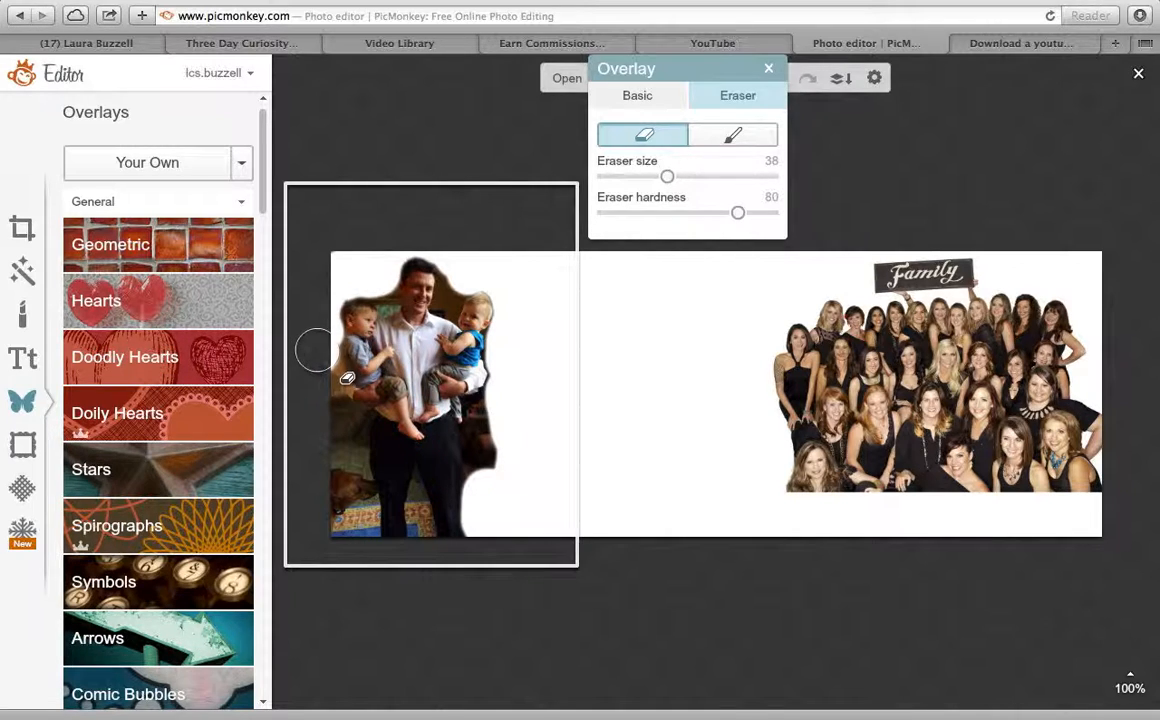
{"action": "left_click", "coordinate": [318, 362]}
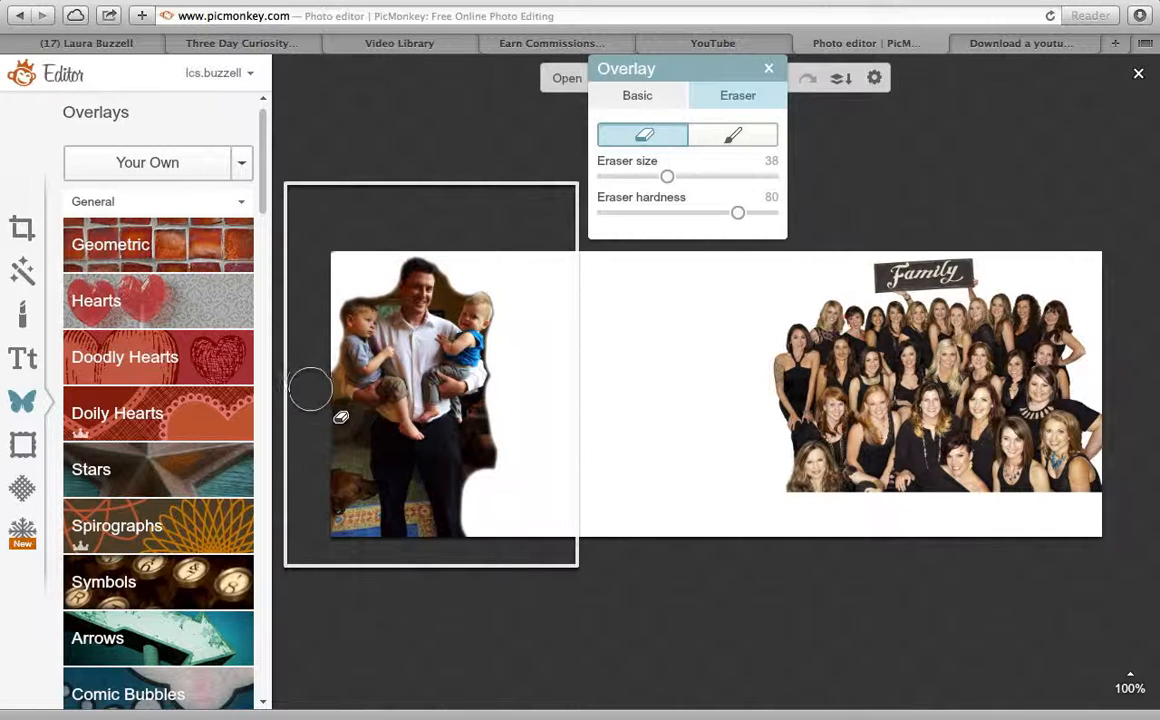
{"action": "left_click", "coordinate": [319, 394]}
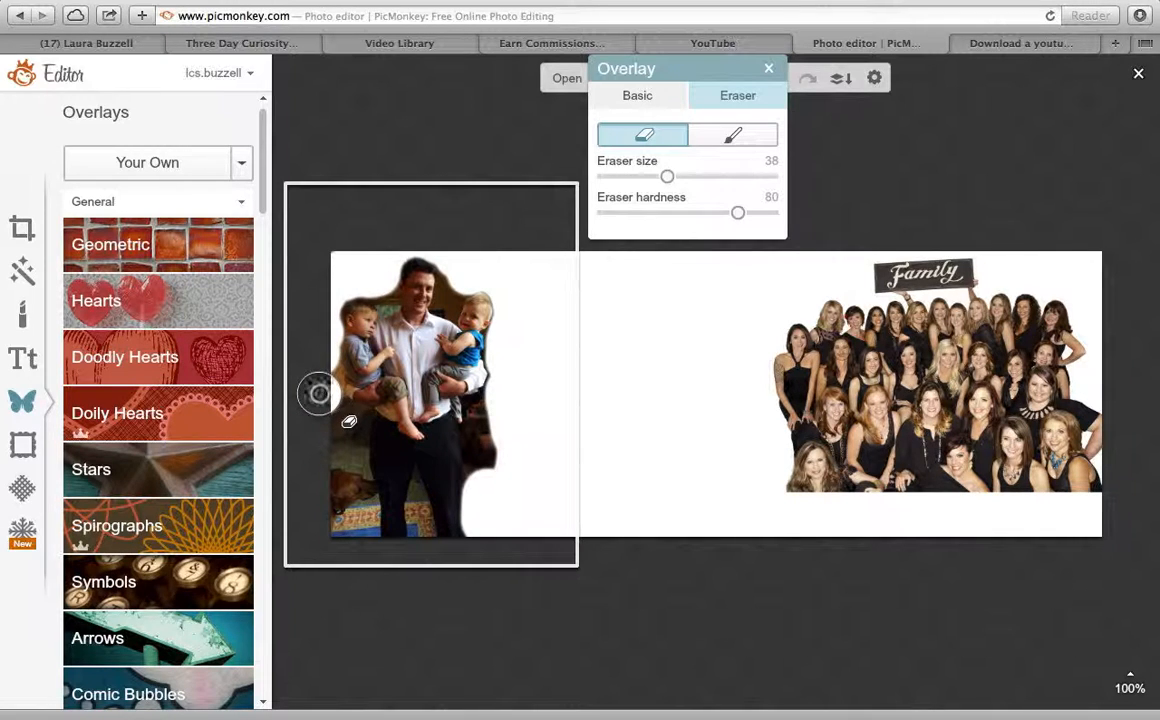
{"action": "left_click", "coordinate": [316, 384]}
{"action": "left_click", "coordinate": [311, 365]}
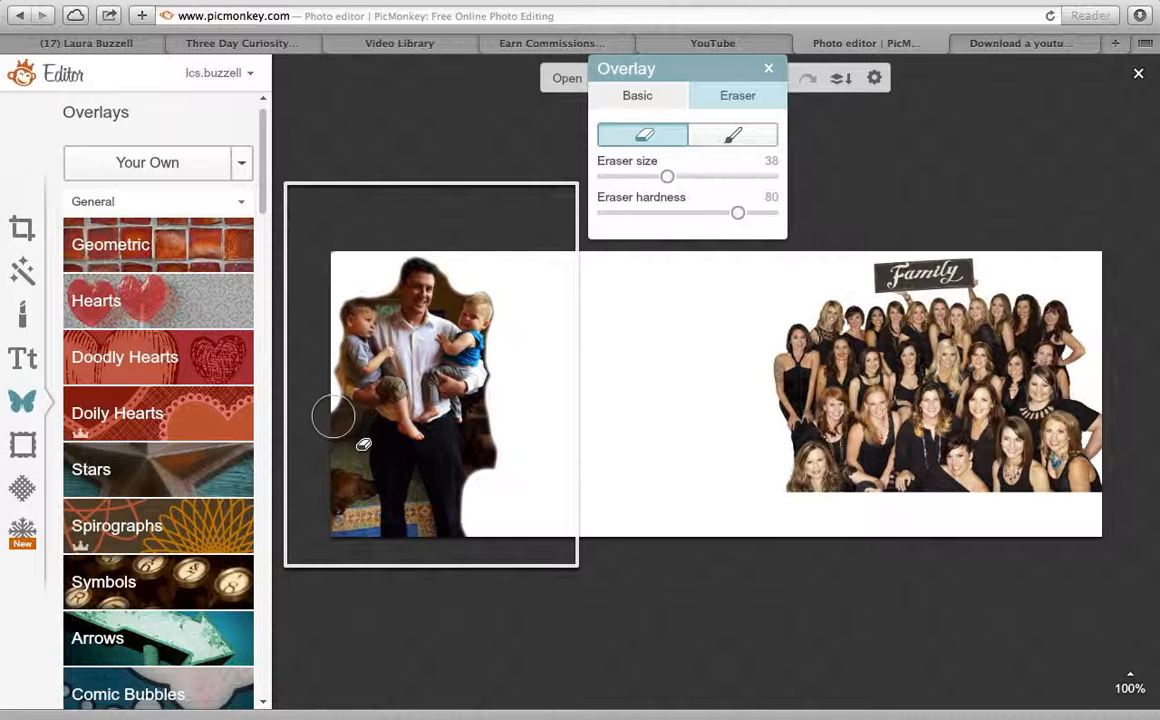
{"action": "left_click", "coordinate": [338, 419]}
{"action": "left_click", "coordinate": [318, 376]}
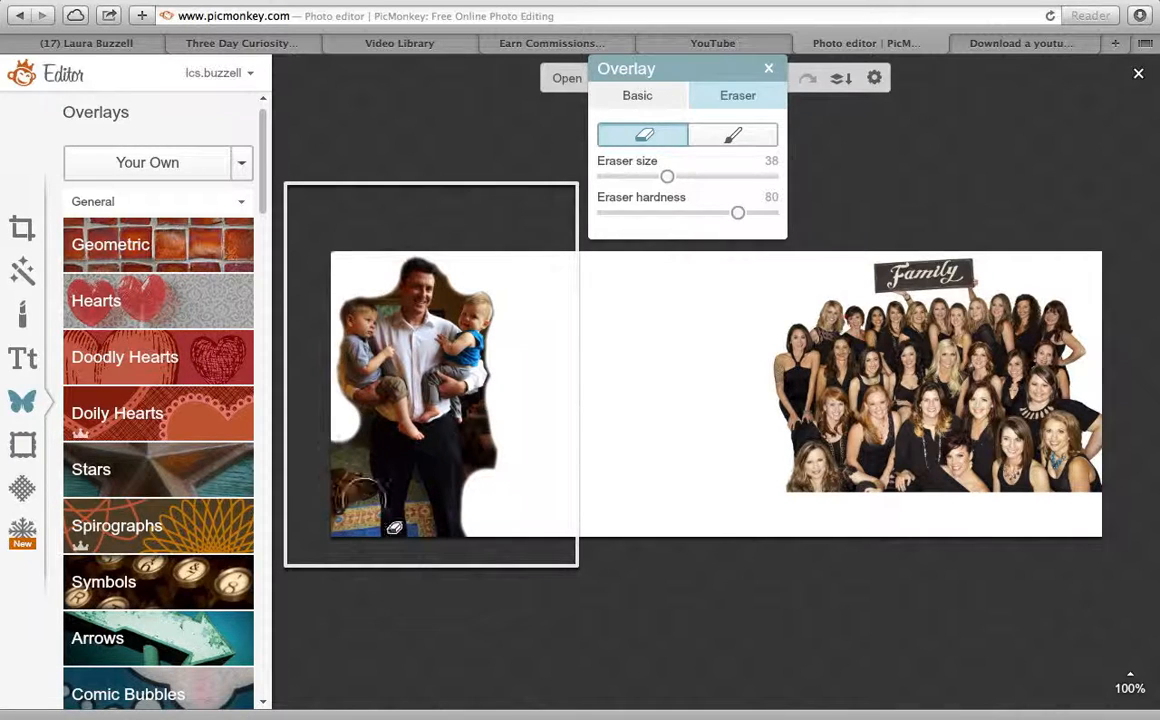
{"action": "mouse_move", "coordinate": [345, 494]}
{"action": "left_mouse_down"}
{"action": "mouse_move", "coordinate": [357, 534]}
{"action": "mouse_move", "coordinate": [326, 429]}
{"action": "mouse_move", "coordinate": [314, 592]}
{"action": "mouse_move", "coordinate": [335, 487]}
{"action": "left_mouse_up"}
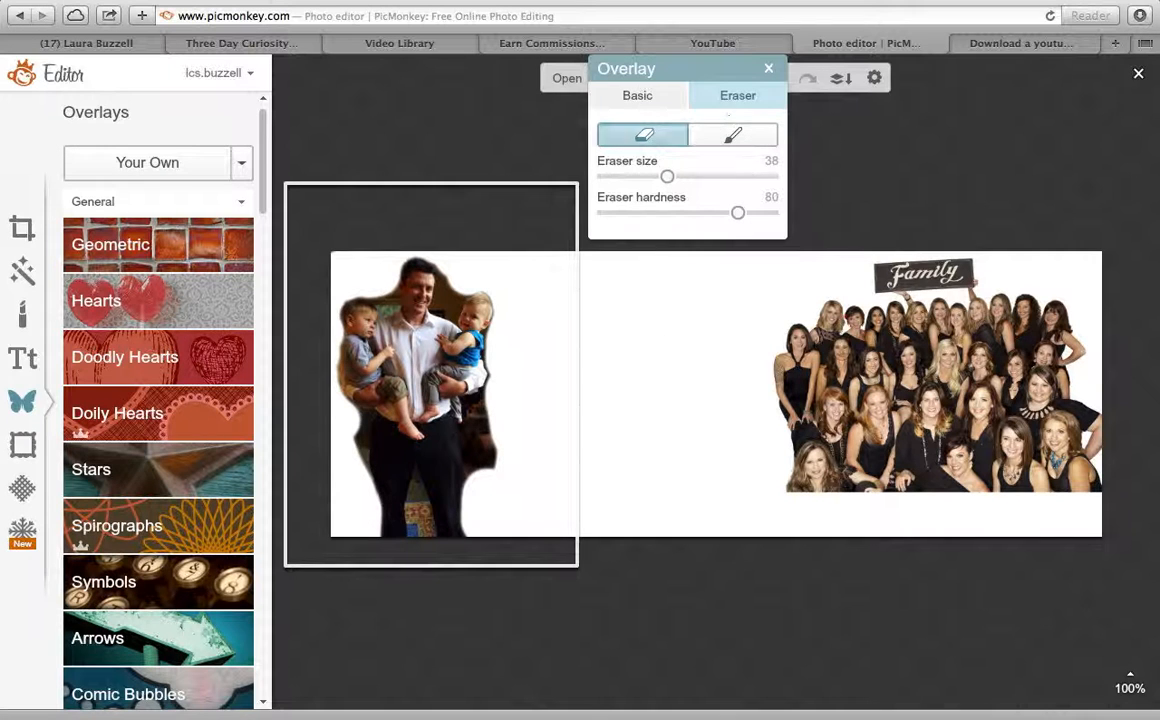
Finish erasing and delete the man's cut-out portrait from the canvas.
{"action": "left_click", "coordinate": [768, 69]}
{"action": "left_click", "coordinate": [440, 330]}
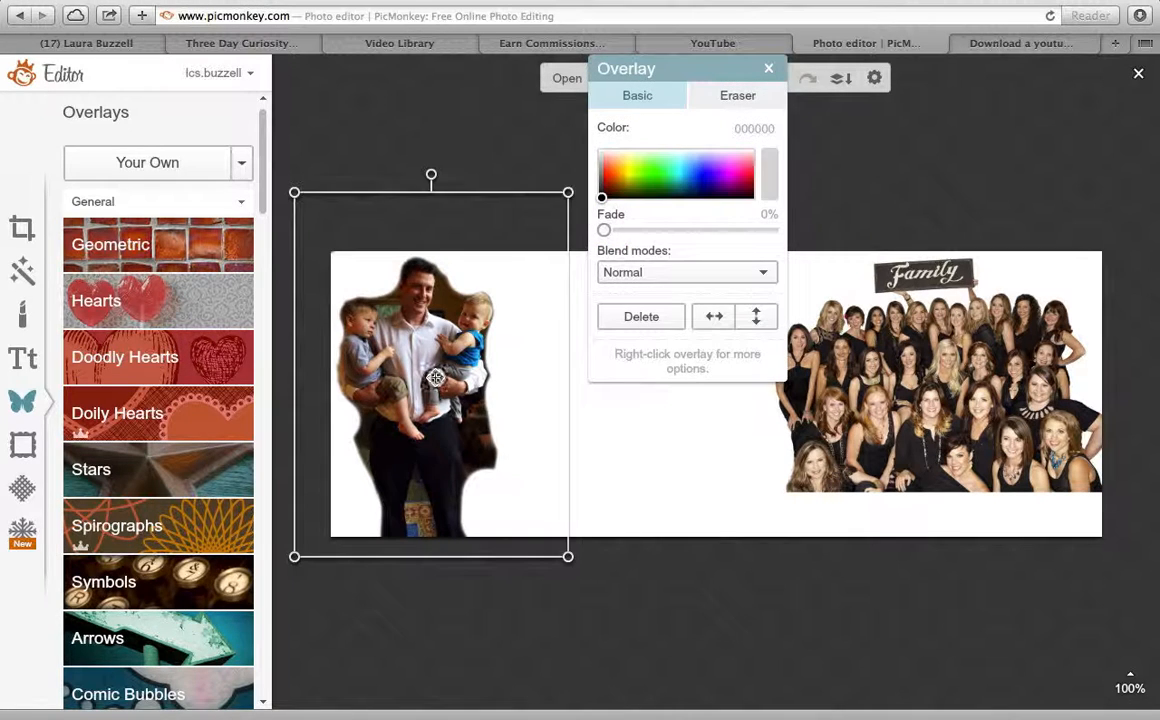
{"action": "key", "text": "Delete"}
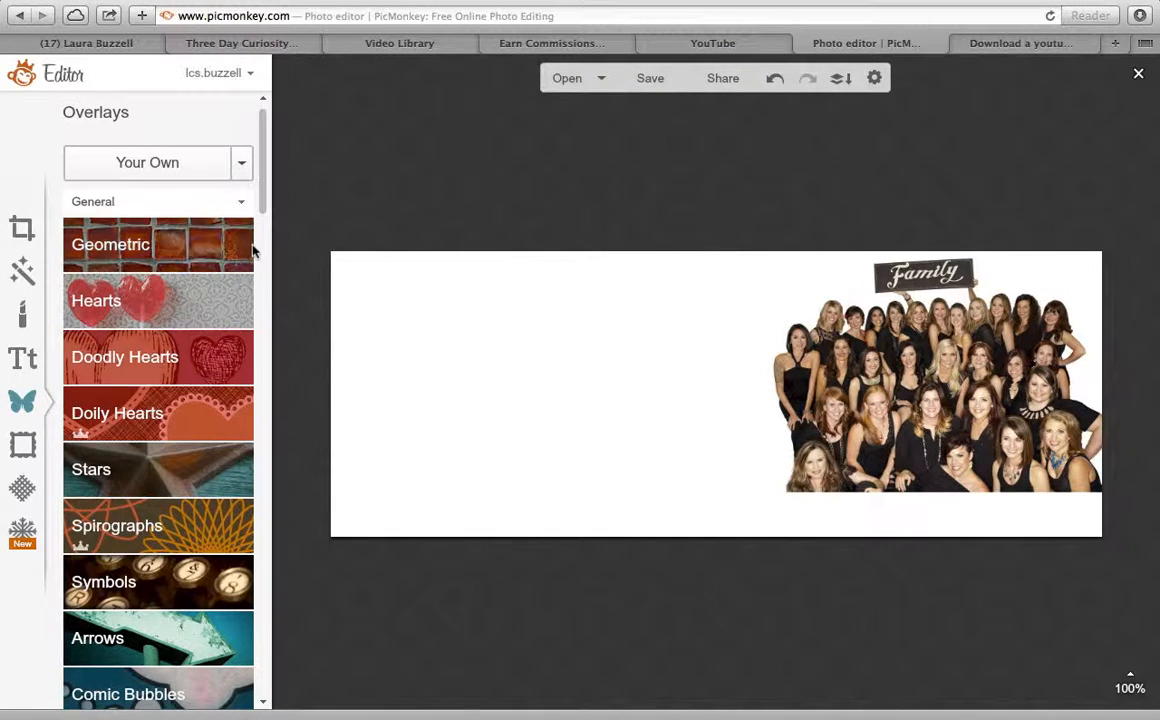
Add the dark portrait photo of the man with the children from the newcover folder as an overlay again.
{"action": "left_click", "coordinate": [170, 160]}
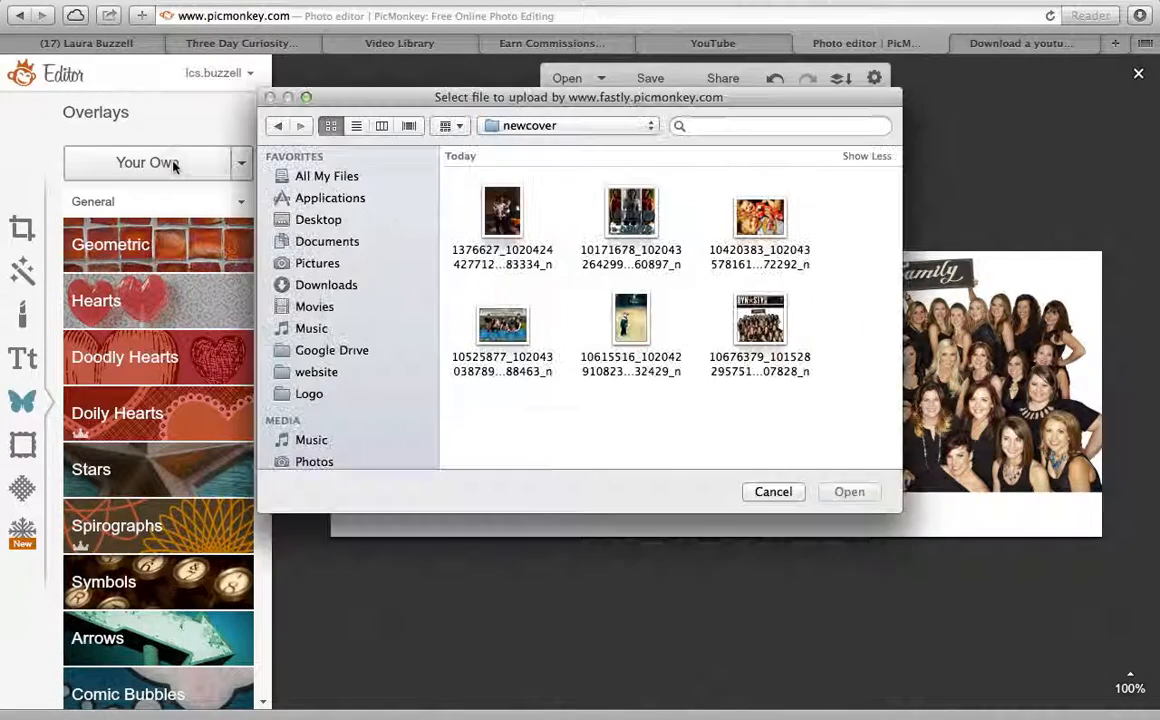
{"action": "left_click", "coordinate": [506, 217]}
{"action": "double_click", "coordinate": [506, 217]}
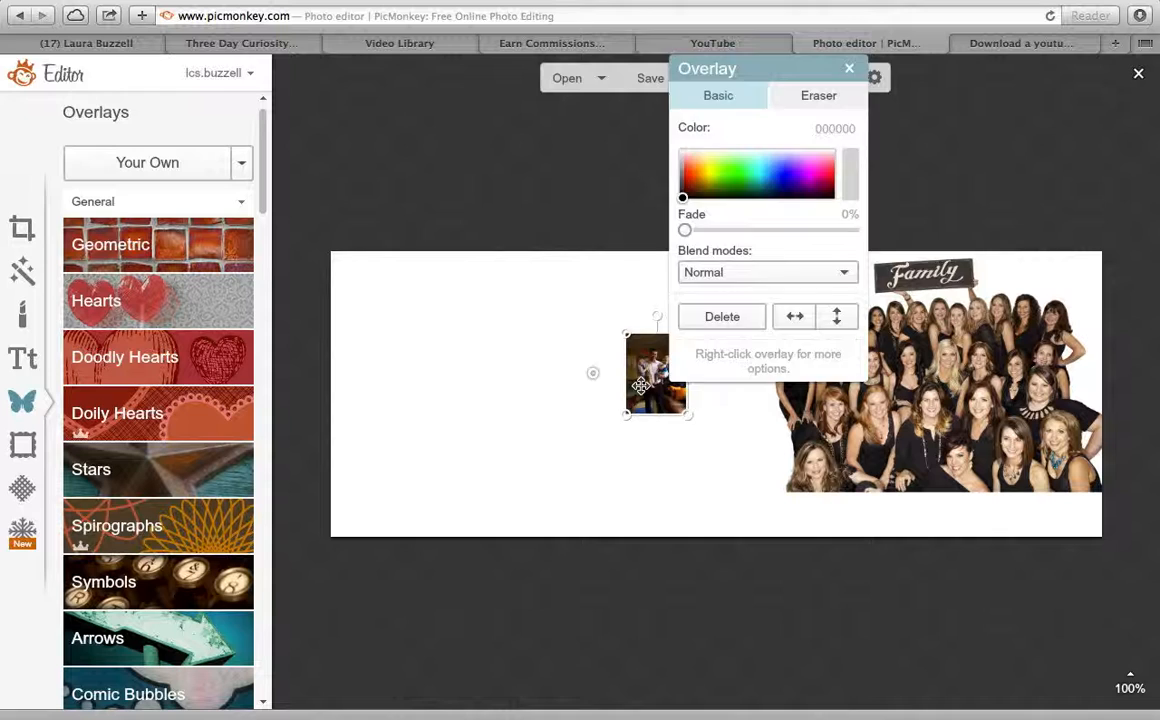
Enlarge the new portrait overlay to cover the canvas's full height and position it at the canvas's left end.
{"action": "left_click_drag", "start_coordinate": [640, 385], "coordinate": [836, 671]}
{"action": "left_click_drag", "start_coordinate": [530, 458], "coordinate": [489, 394]}
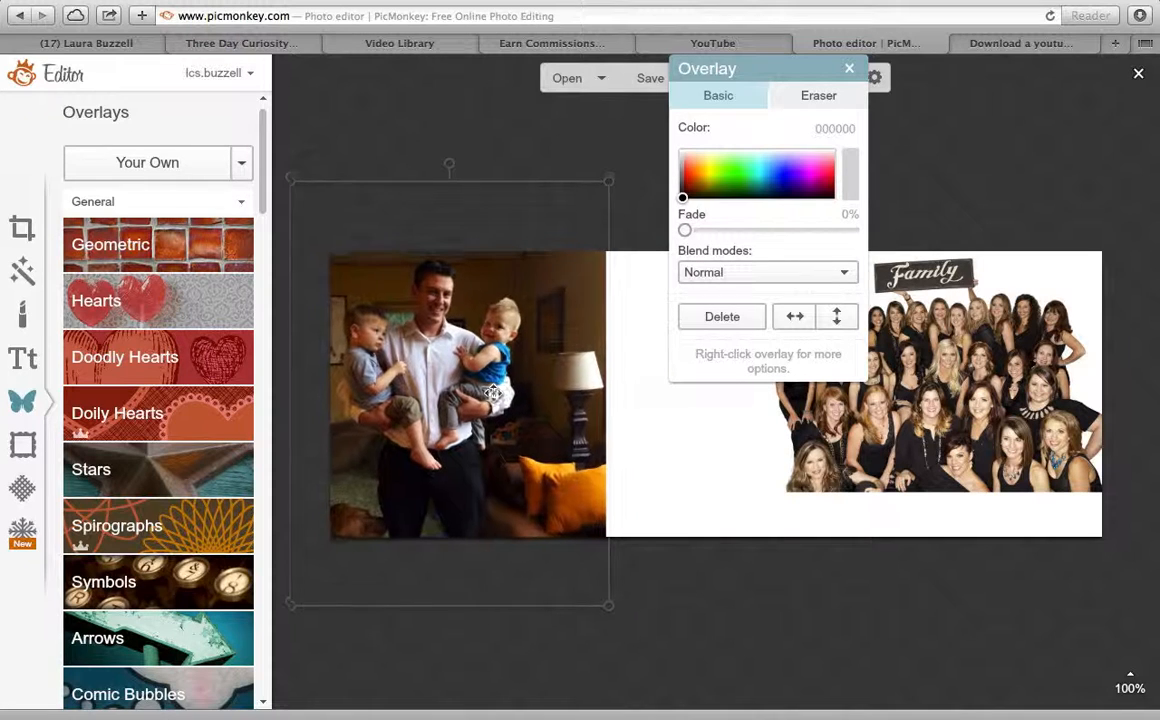
{"action": "left_click_drag", "start_coordinate": [596, 600], "coordinate": [549, 564]}
{"action": "left_click_drag", "start_coordinate": [450, 374], "coordinate": [458, 383]}
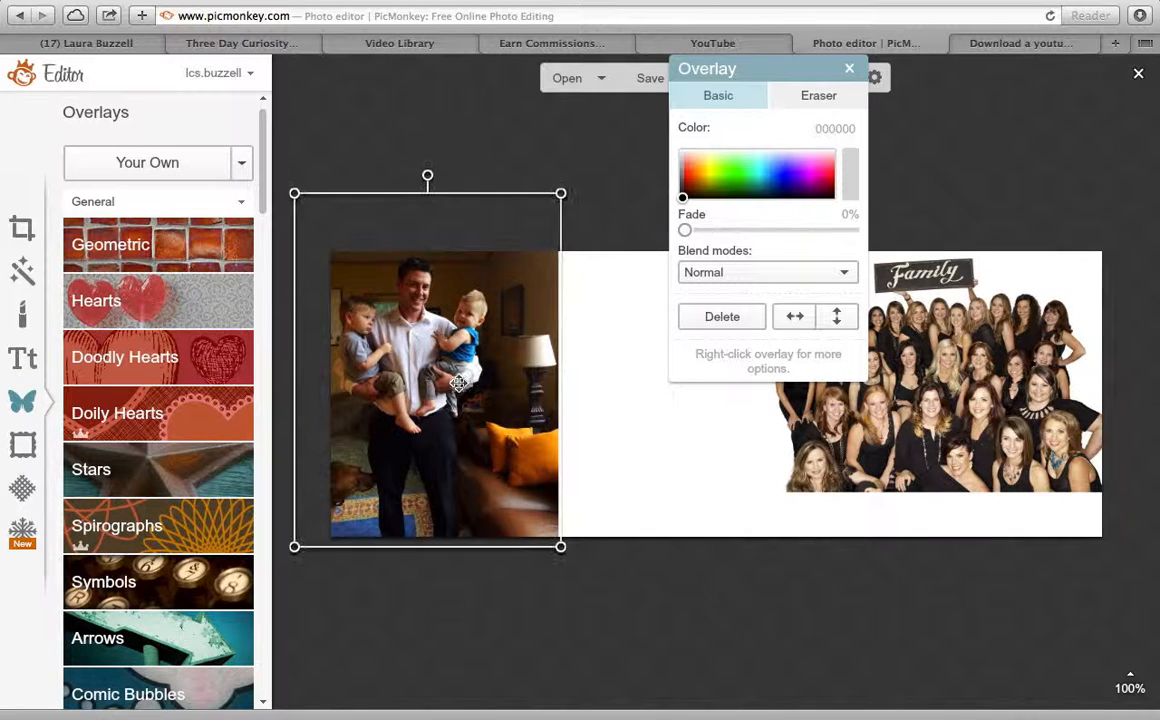
{"action": "left_click", "coordinate": [444, 115]}
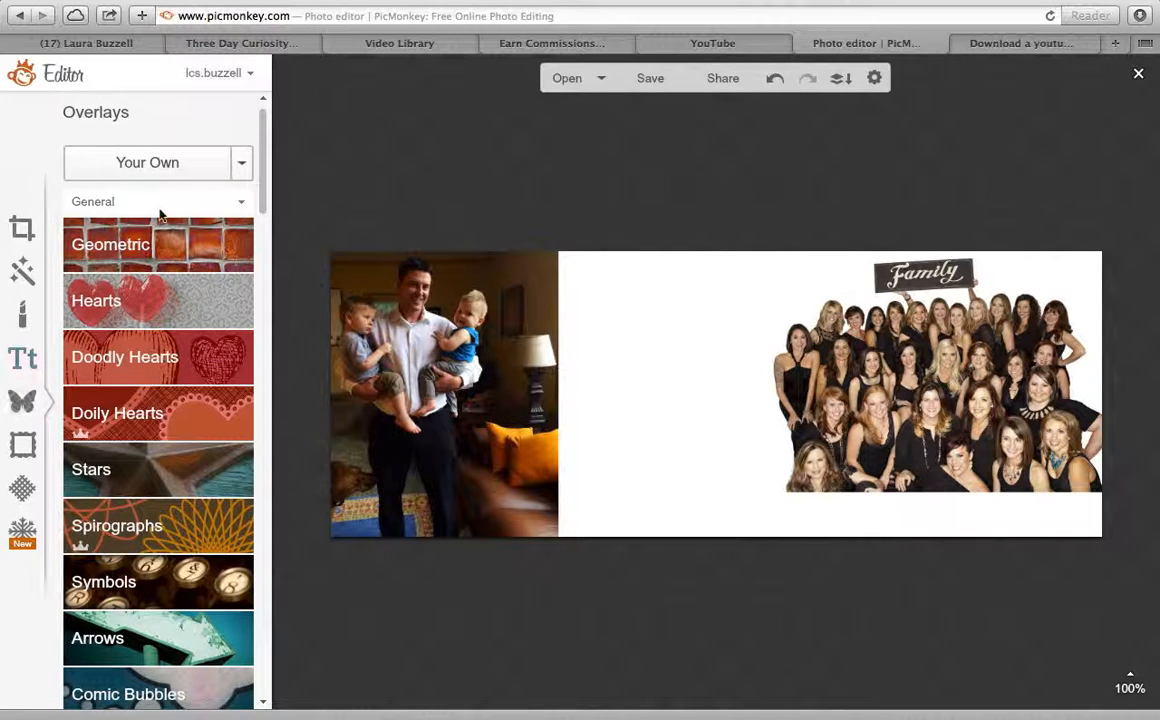
Add a geometric rectangle overlay and stretch it into a band covering the full width of the canvas's lower edge.
{"action": "left_click", "coordinate": [162, 240]}
{"action": "left_click", "coordinate": [86, 298]}
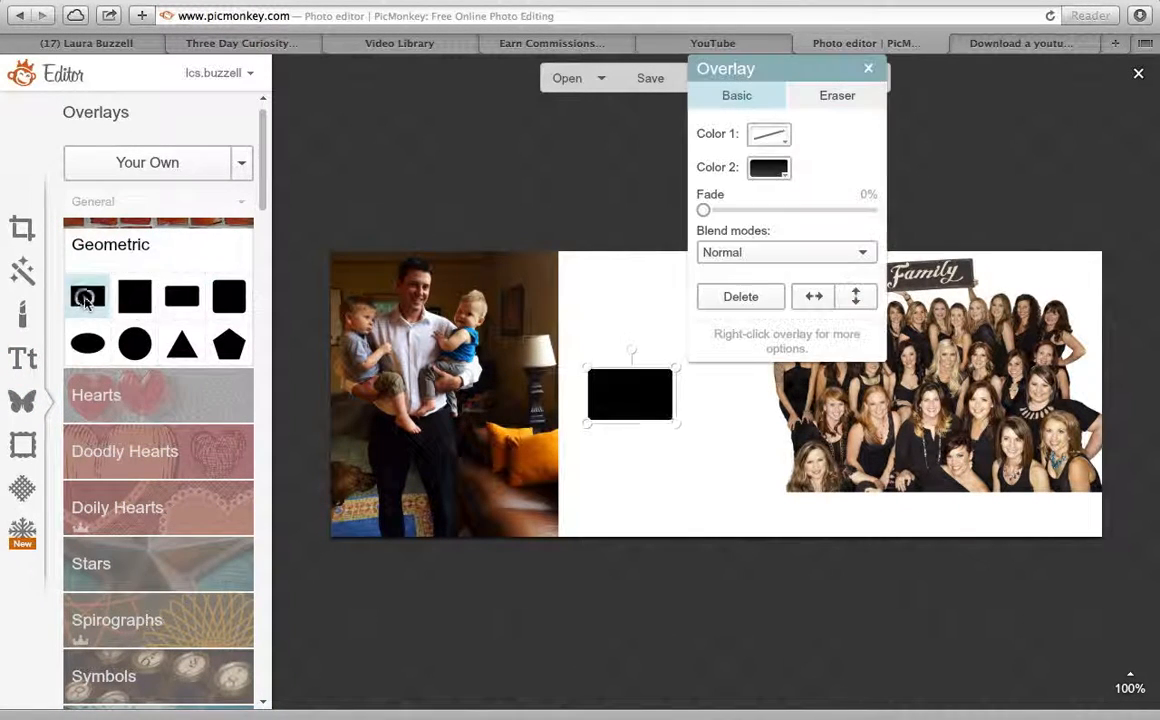
{"action": "left_click_drag", "start_coordinate": [633, 397], "coordinate": [268, 508]}
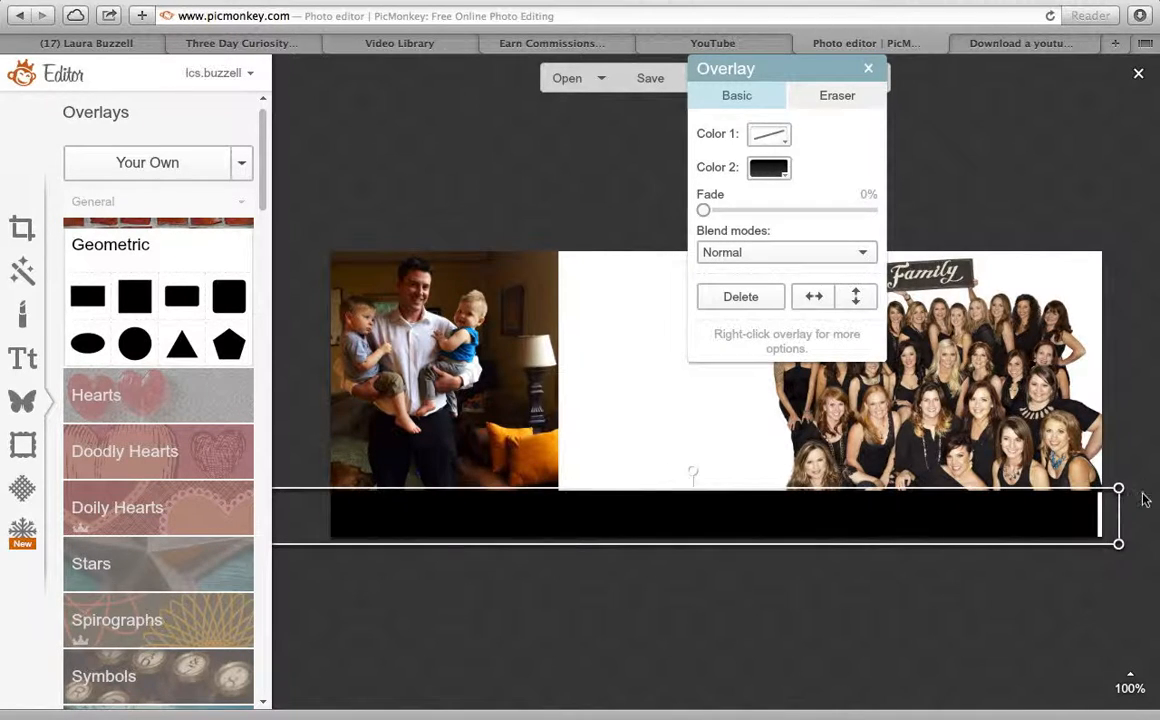
{"action": "left_click_drag", "start_coordinate": [1123, 510], "coordinate": [1154, 506]}
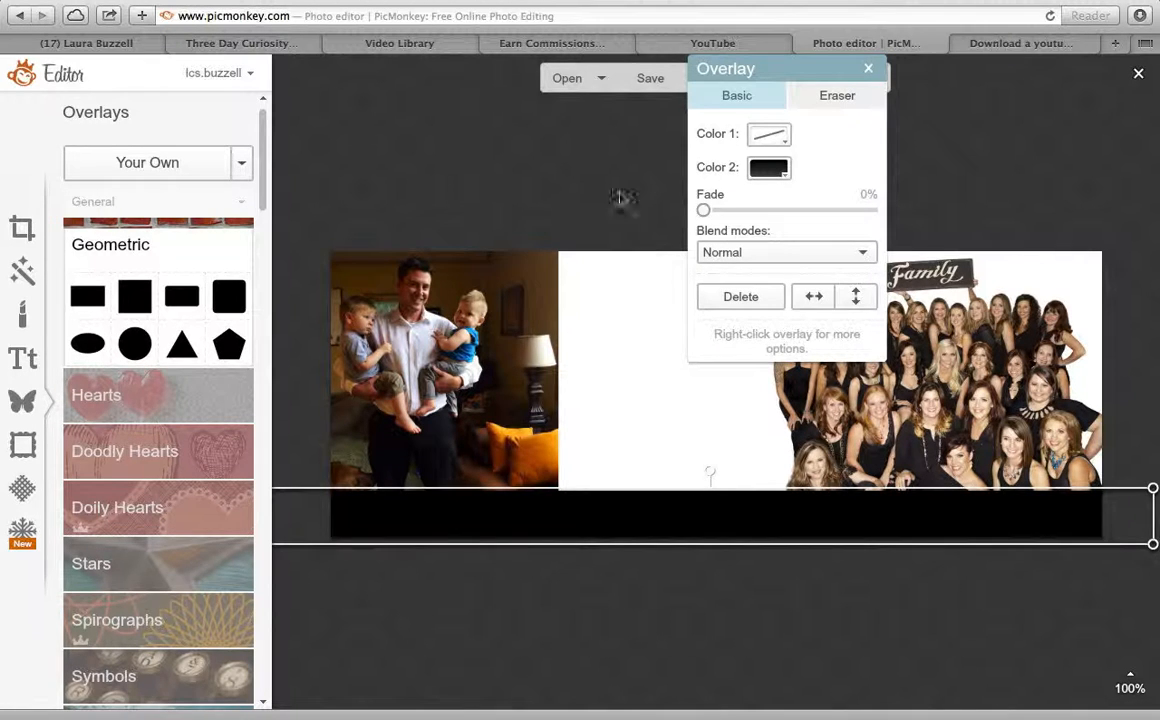
Recolour the rectangle band white by sampling the white canvas background.
{"action": "left_click", "coordinate": [773, 170]}
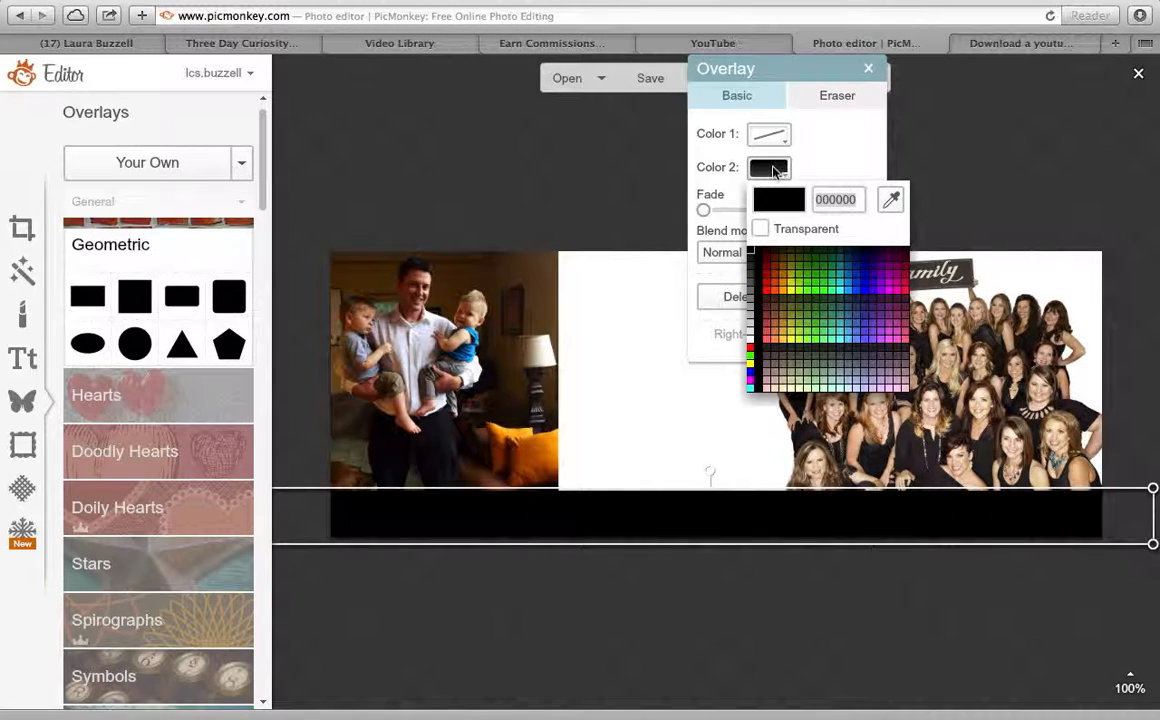
{"action": "left_click", "coordinate": [890, 203]}
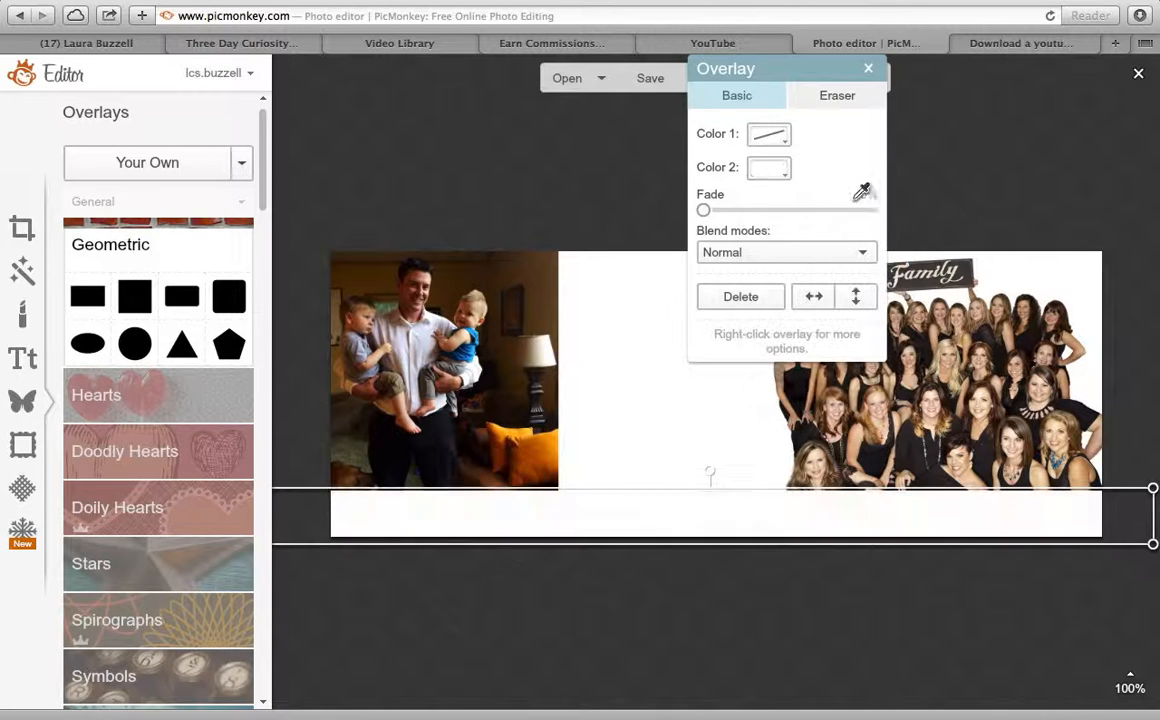
{"action": "left_click", "coordinate": [546, 137]}
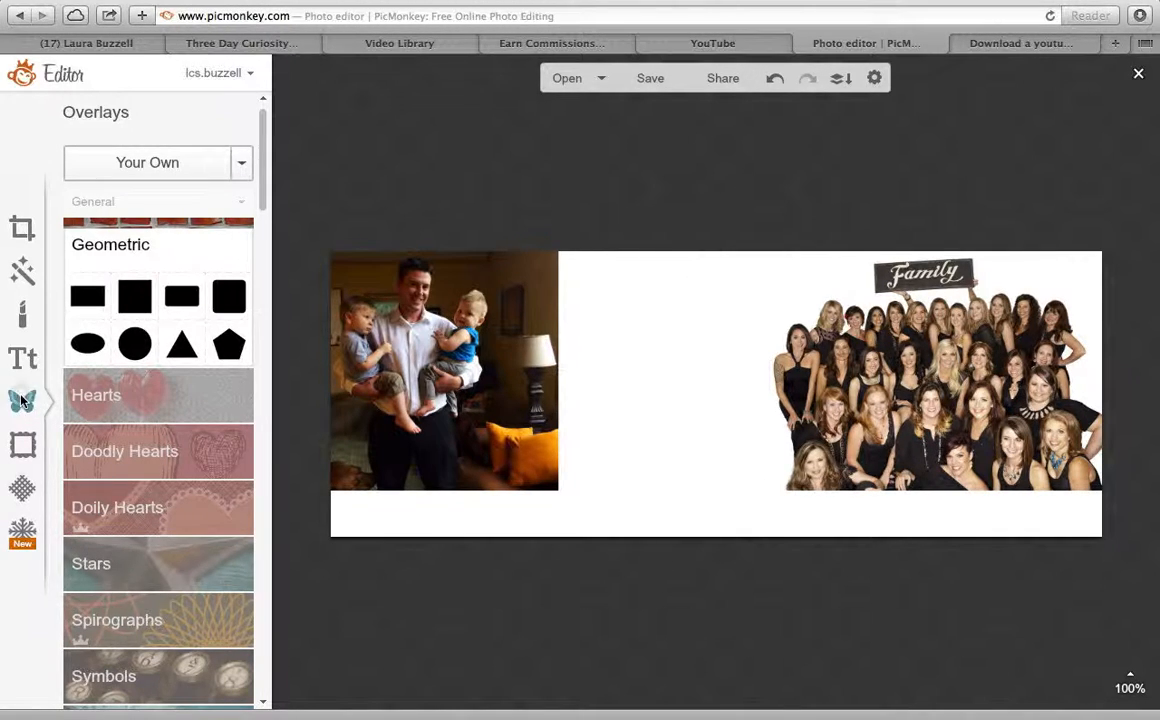
Add the photo _MG_1994.jpg from the edited pics folder as an overlay.
{"action": "right_click", "coordinate": [201, 166]}
{"action": "left_click", "coordinate": [155, 166]}
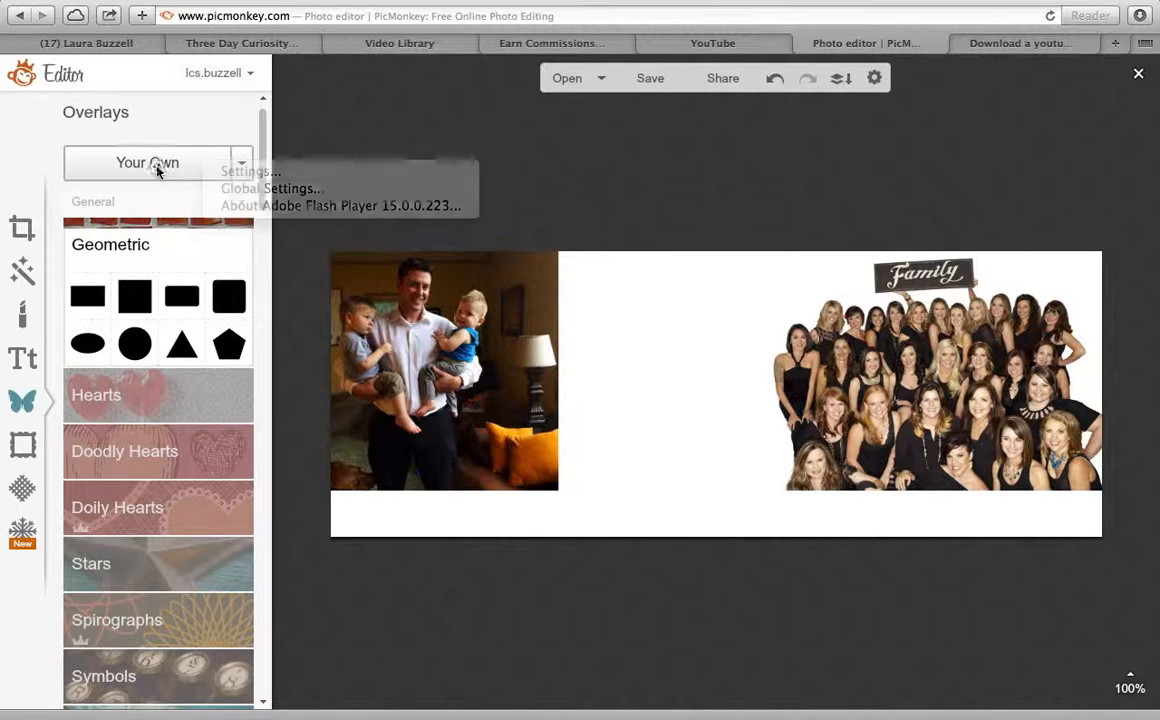
{"action": "left_click", "coordinate": [157, 166]}
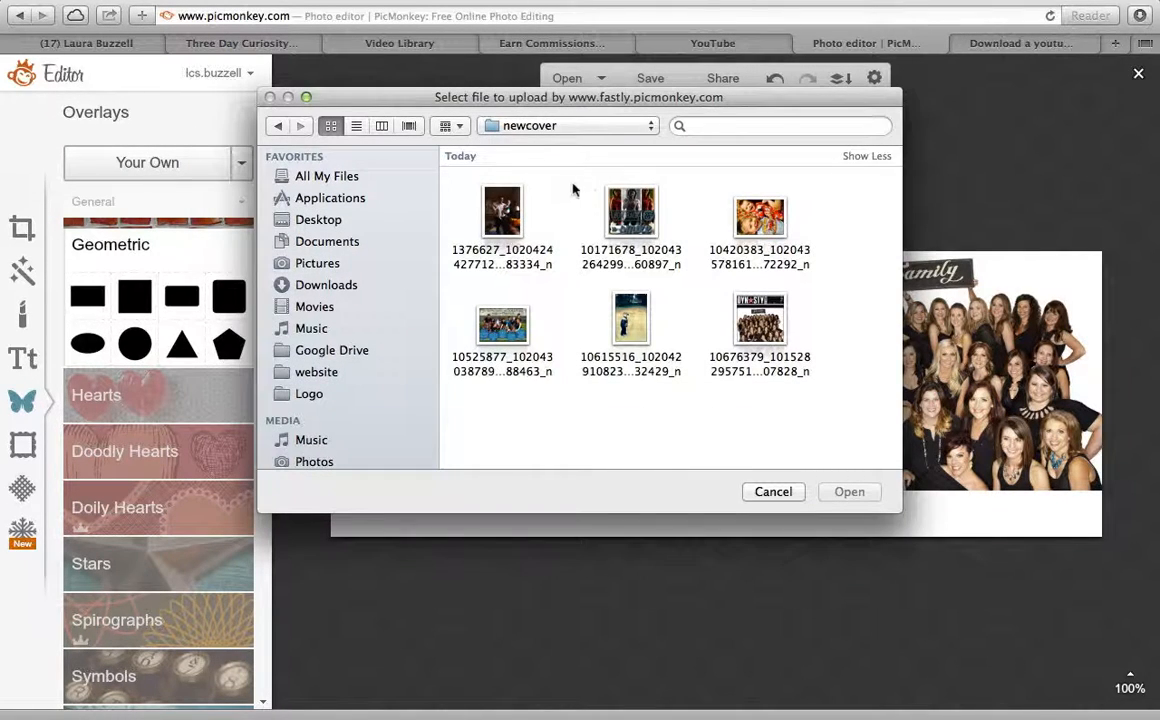
{"action": "left_click", "coordinate": [648, 125]}
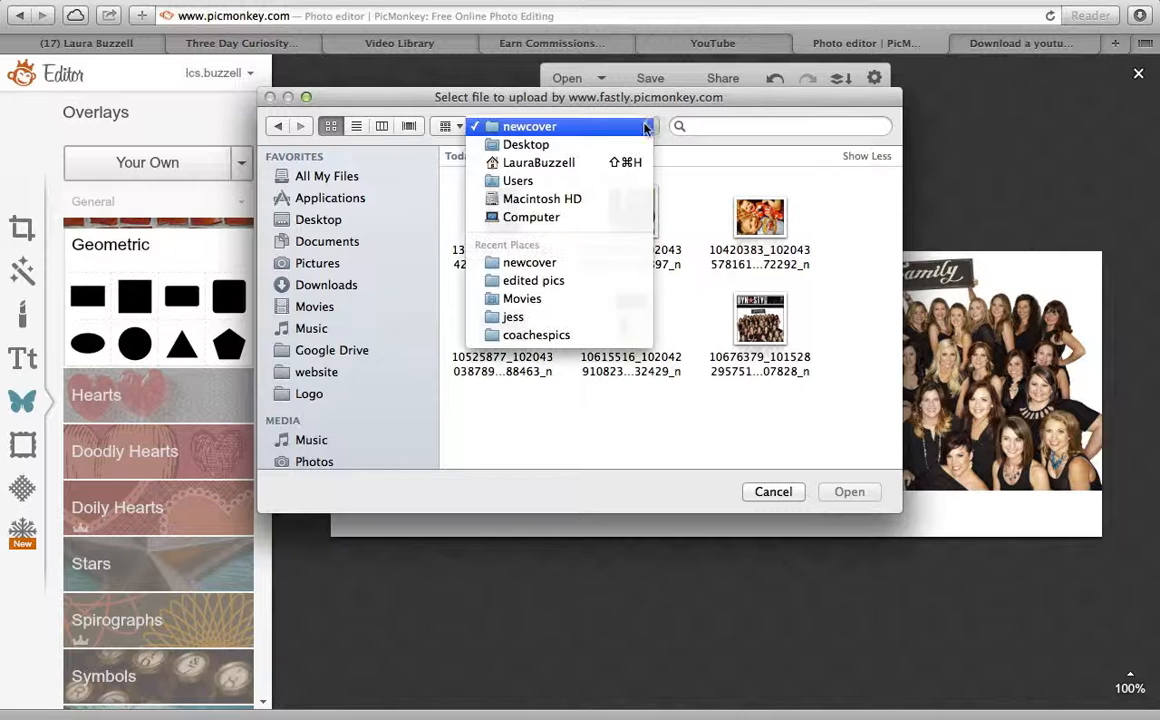
{"action": "left_click", "coordinate": [566, 281]}
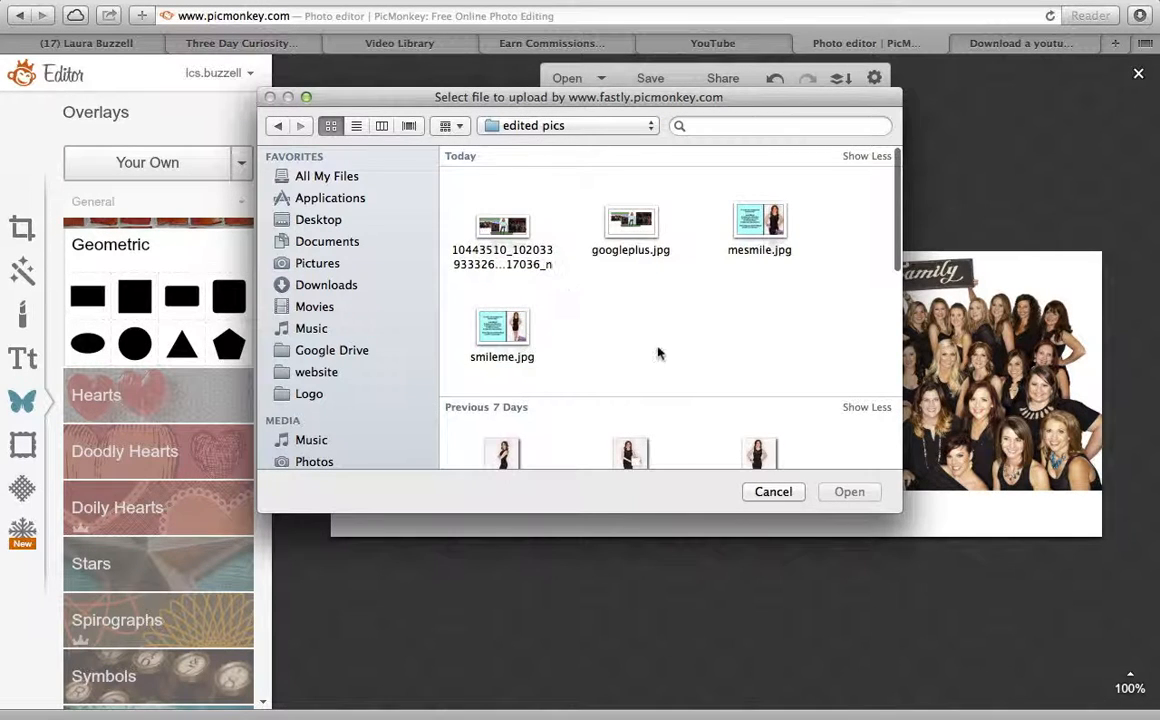
{"action": "scroll", "coordinate": [658, 352], "scroll_direction": "down", "scroll_amount": 5}
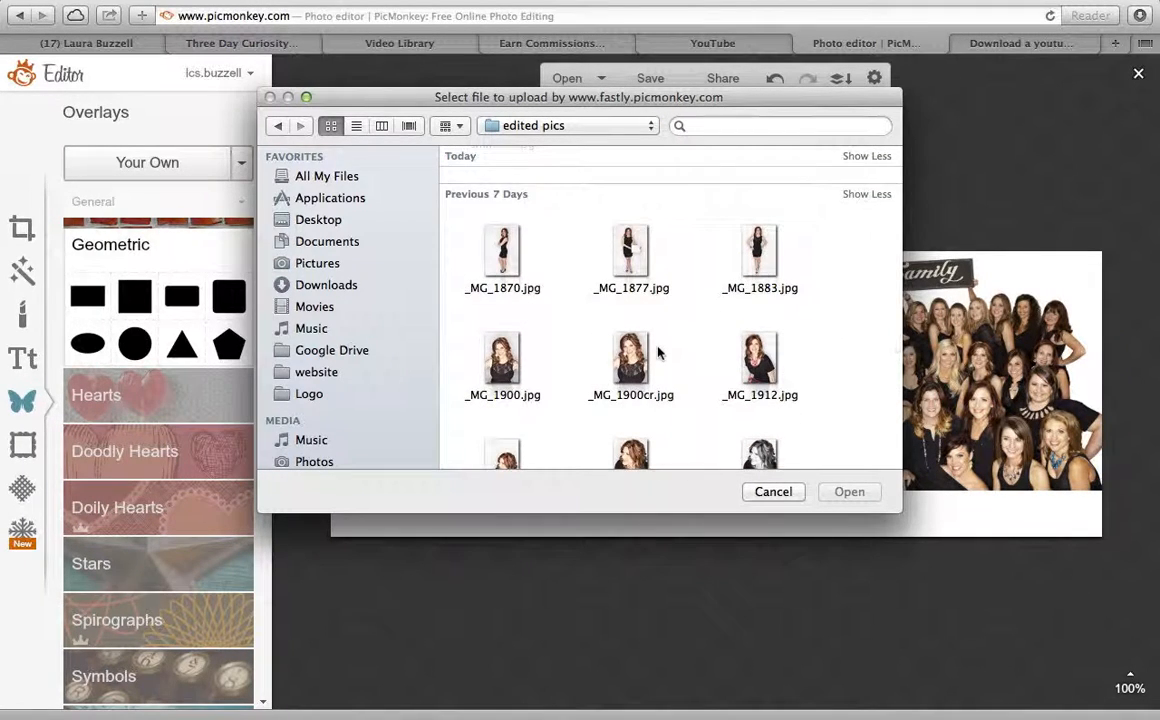
{"action": "scroll", "coordinate": [658, 352], "scroll_direction": "down", "scroll_amount": 4}
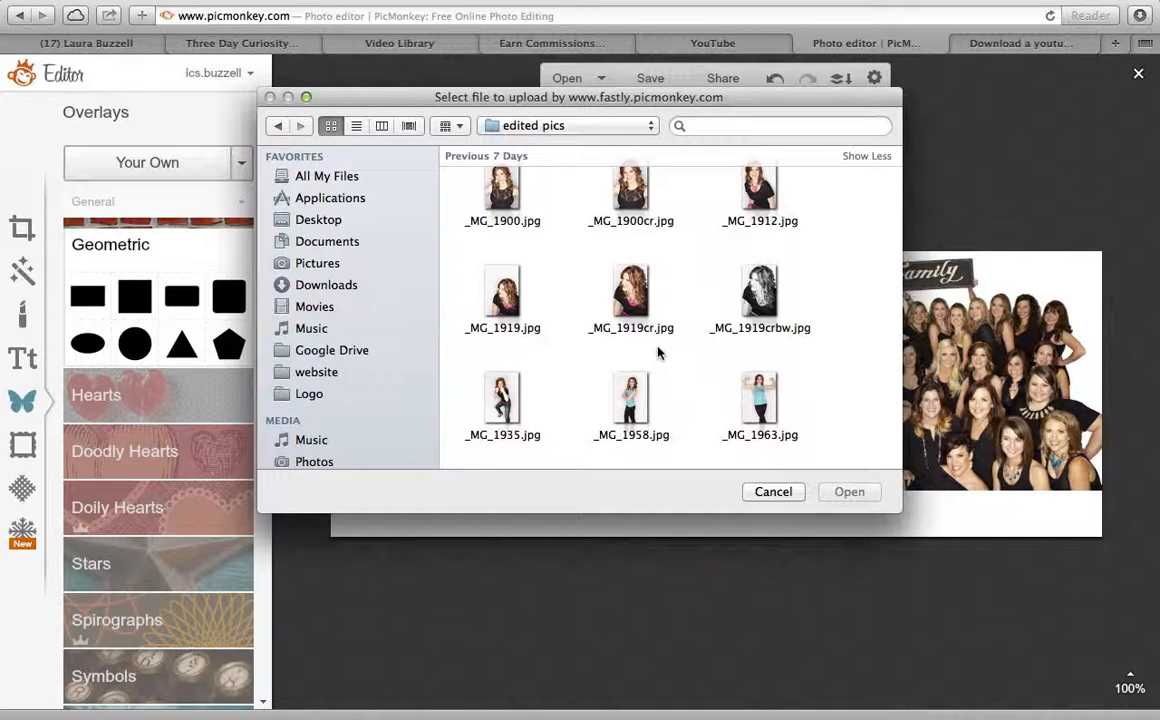
{"action": "scroll", "coordinate": [636, 405], "scroll_direction": "down", "scroll_amount": 3}
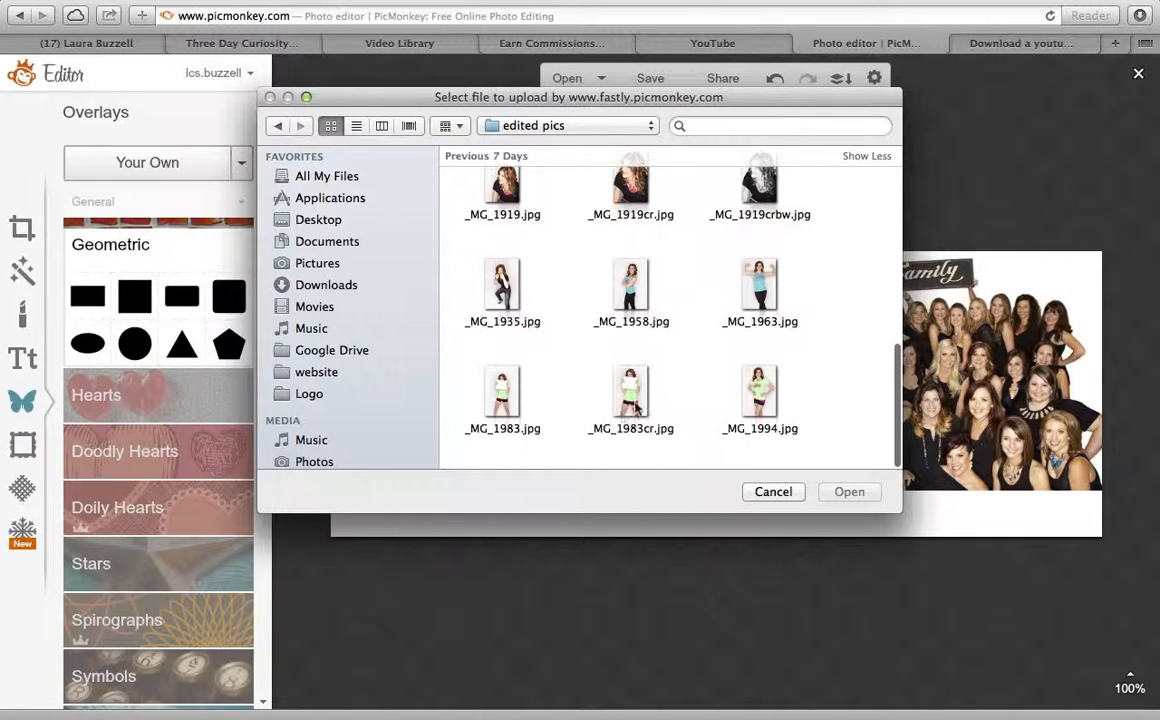
{"action": "double_click", "coordinate": [756, 393]}
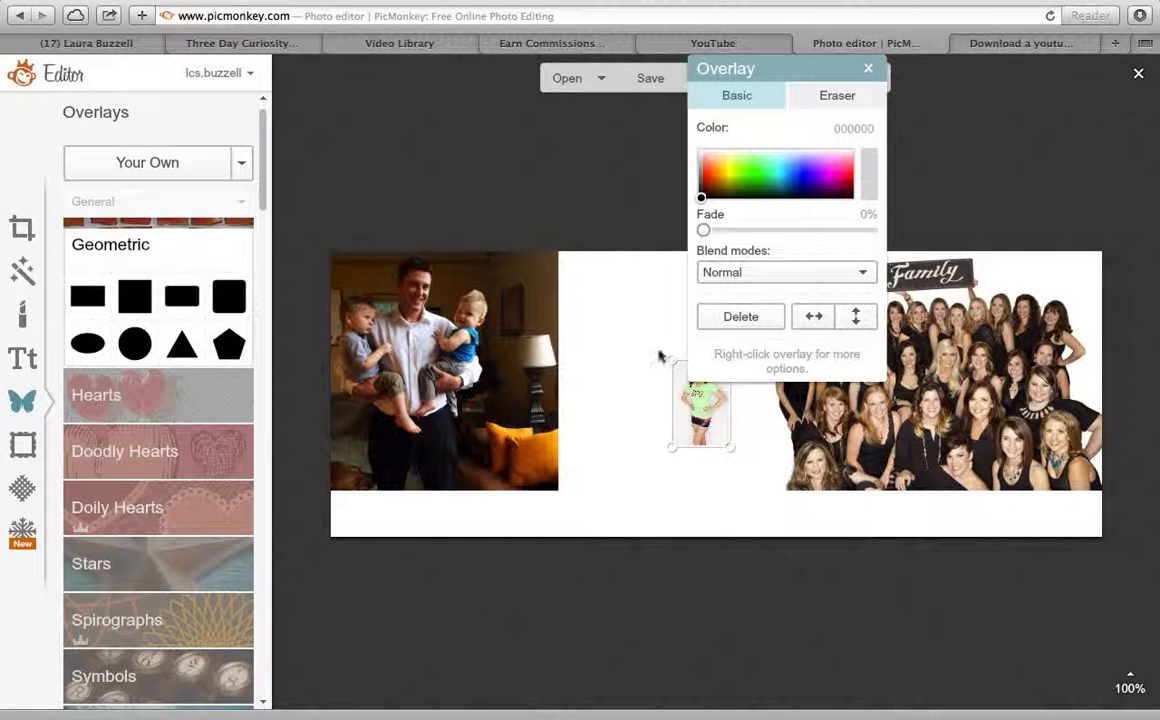
Enlarge the green-shirt photo beyond the canvas height between the family portrait and the group photo, and send it to the back.
{"action": "left_click_drag", "start_coordinate": [667, 357], "coordinate": [520, 132]}
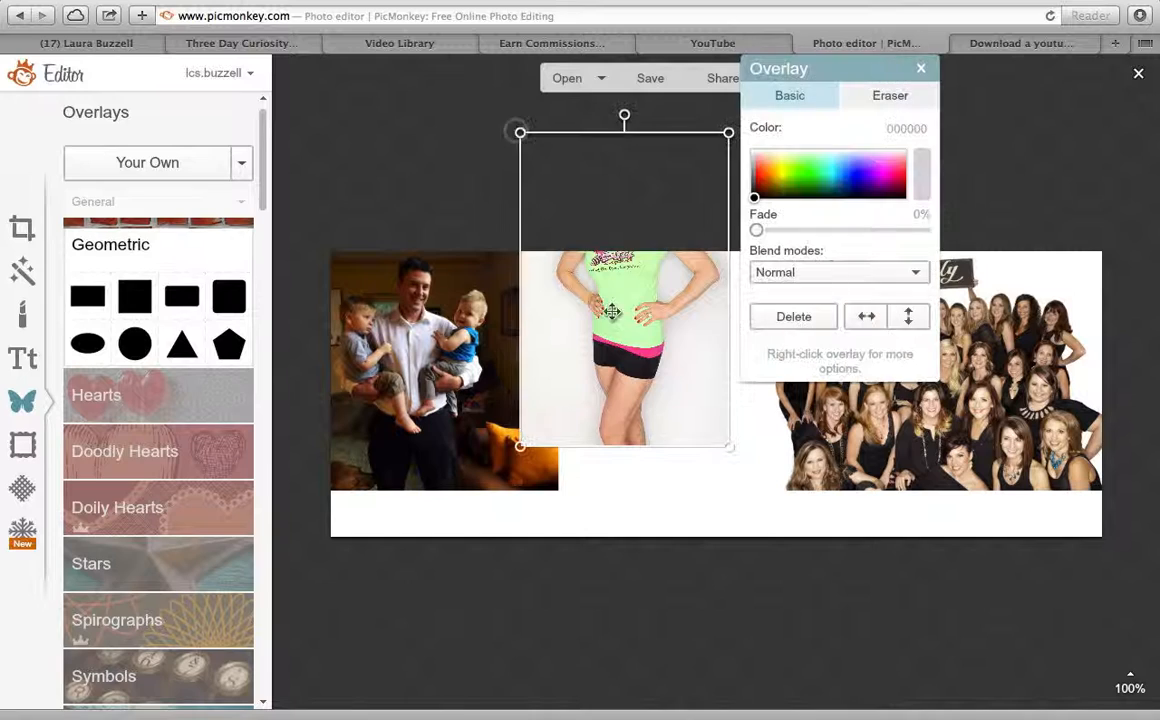
{"action": "left_click_drag", "start_coordinate": [643, 348], "coordinate": [743, 454]}
{"action": "left_click_drag", "start_coordinate": [736, 411], "coordinate": [729, 416]}
{"action": "right_click", "coordinate": [741, 370]}
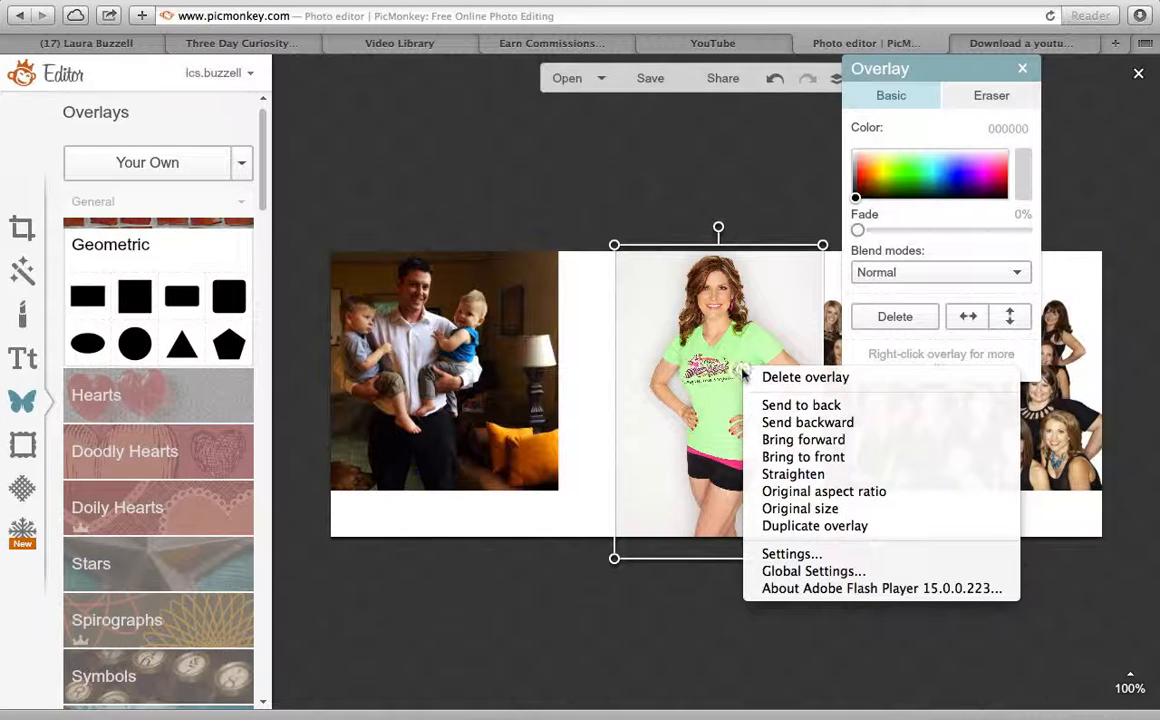
{"action": "left_click", "coordinate": [775, 405]}
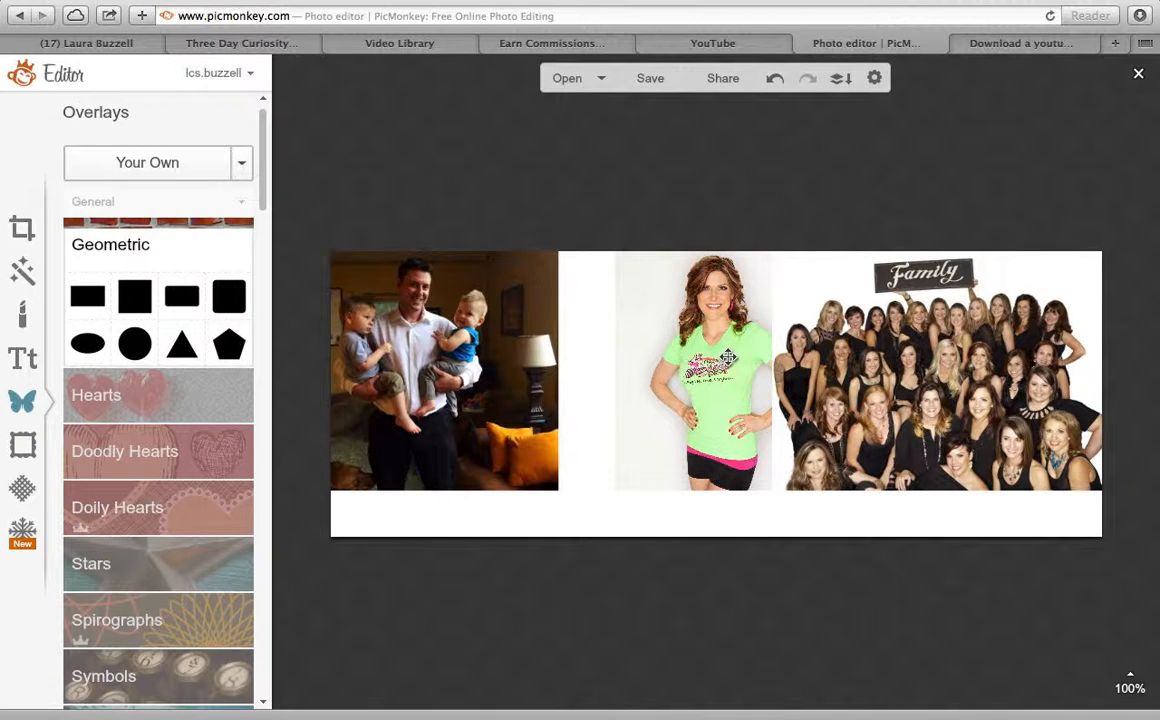
{"action": "left_click", "coordinate": [728, 356]}
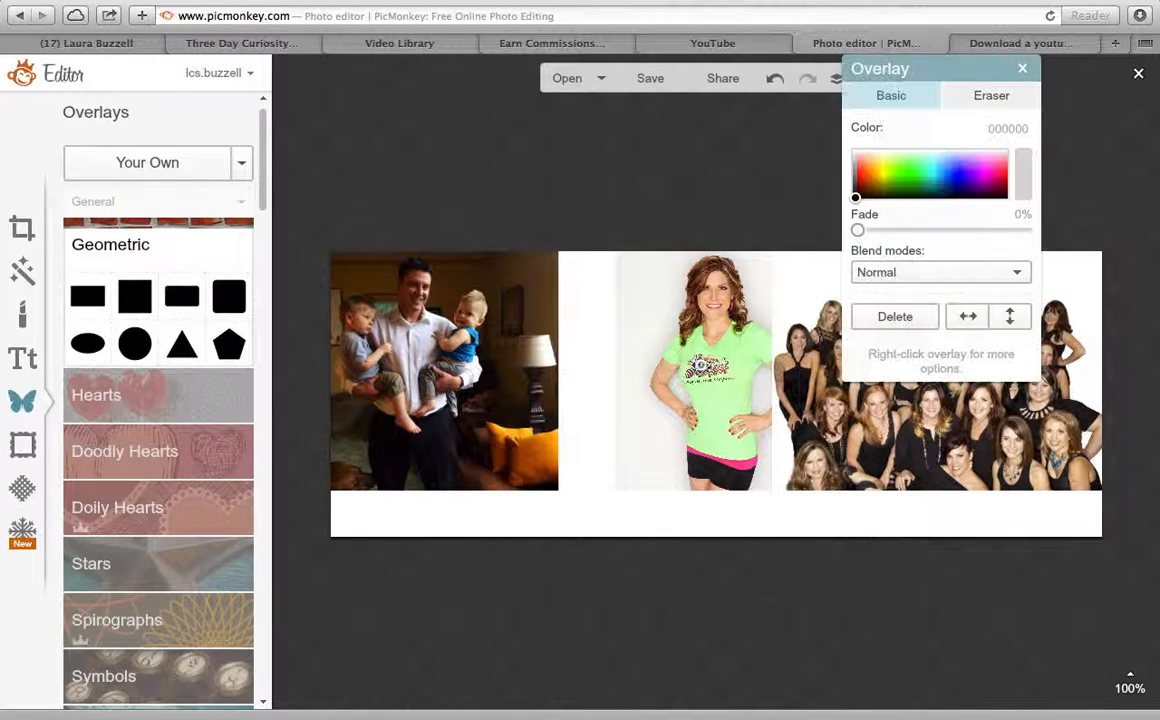
{"action": "left_click_drag", "start_coordinate": [615, 560], "coordinate": [529, 609]}
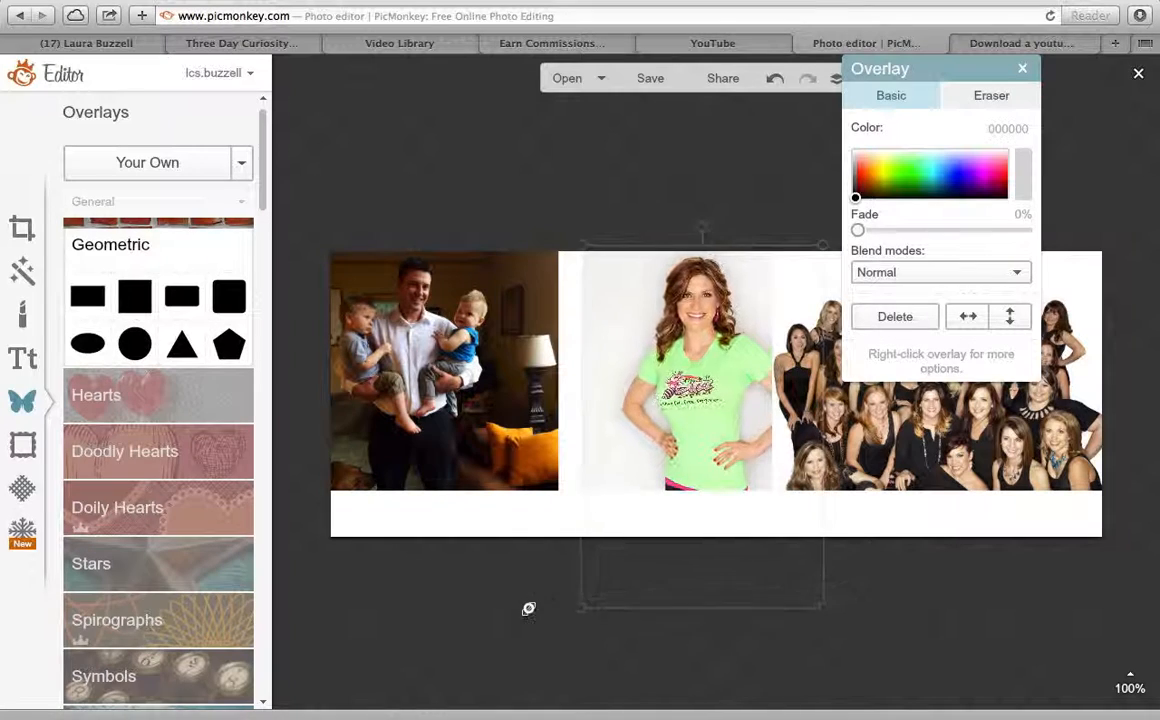
Send the white rectangle band to the back, followed by the portrait of the man with the children.
{"action": "left_click", "coordinate": [526, 528]}
{"action": "right_click", "coordinate": [526, 528]}
{"action": "left_click", "coordinate": [584, 536]}
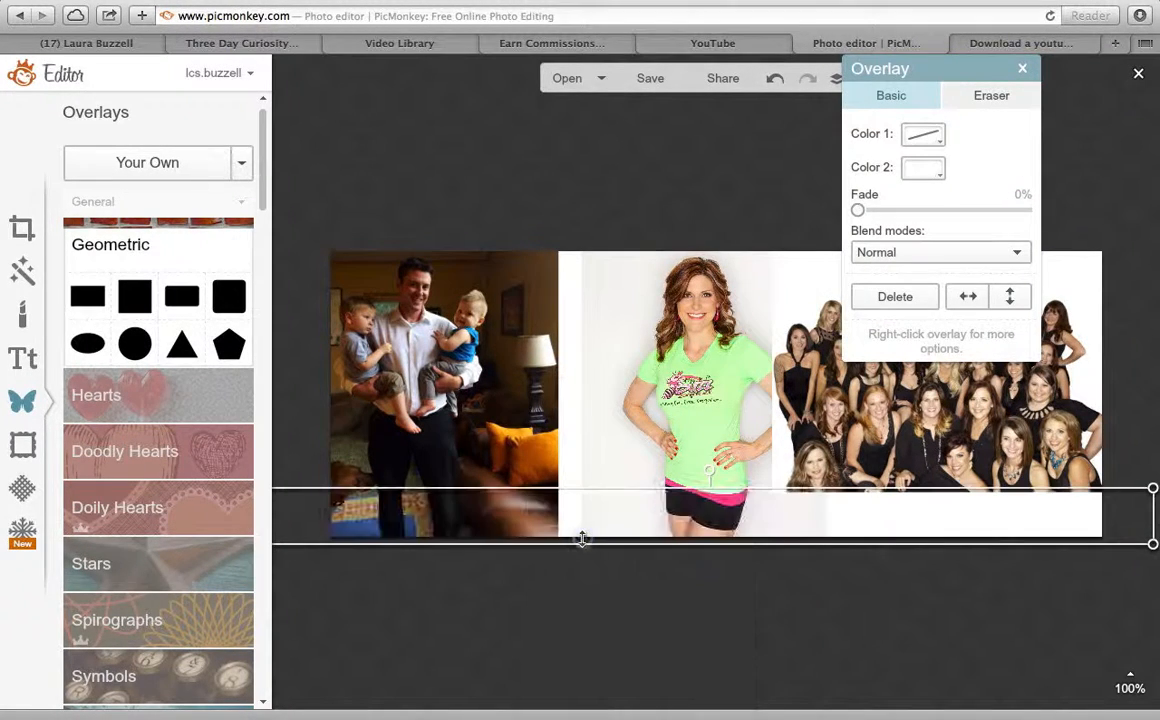
{"action": "right_click", "coordinate": [484, 328]}
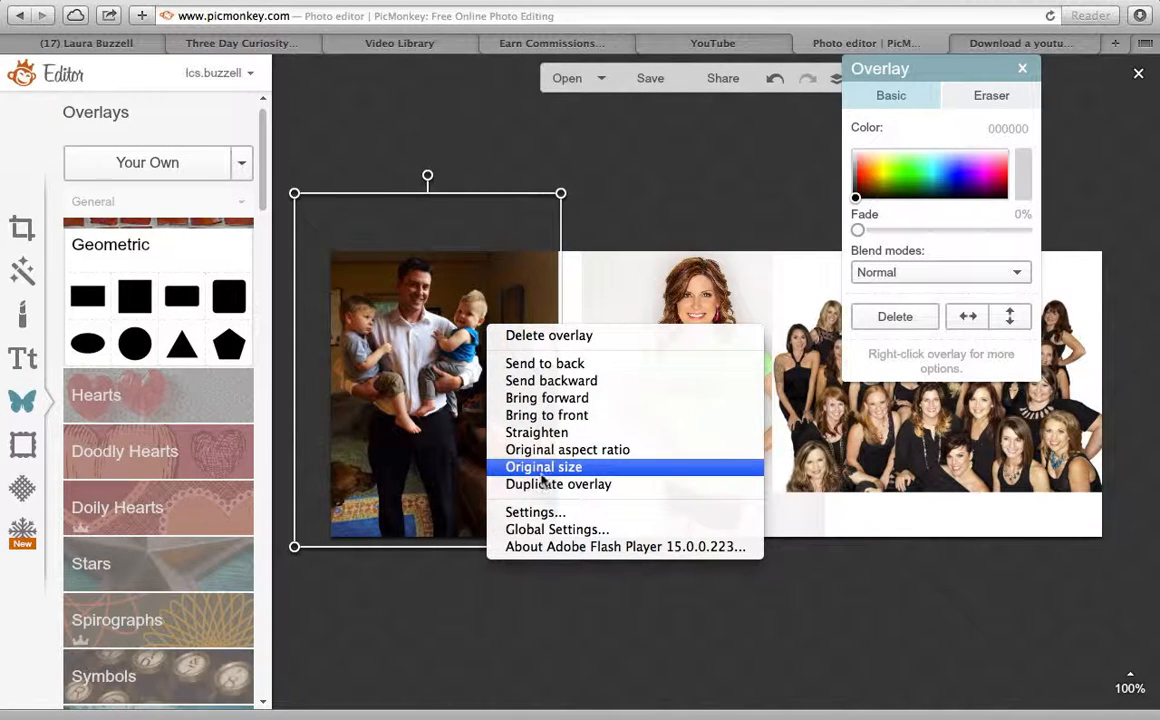
{"action": "left_click", "coordinate": [533, 363]}
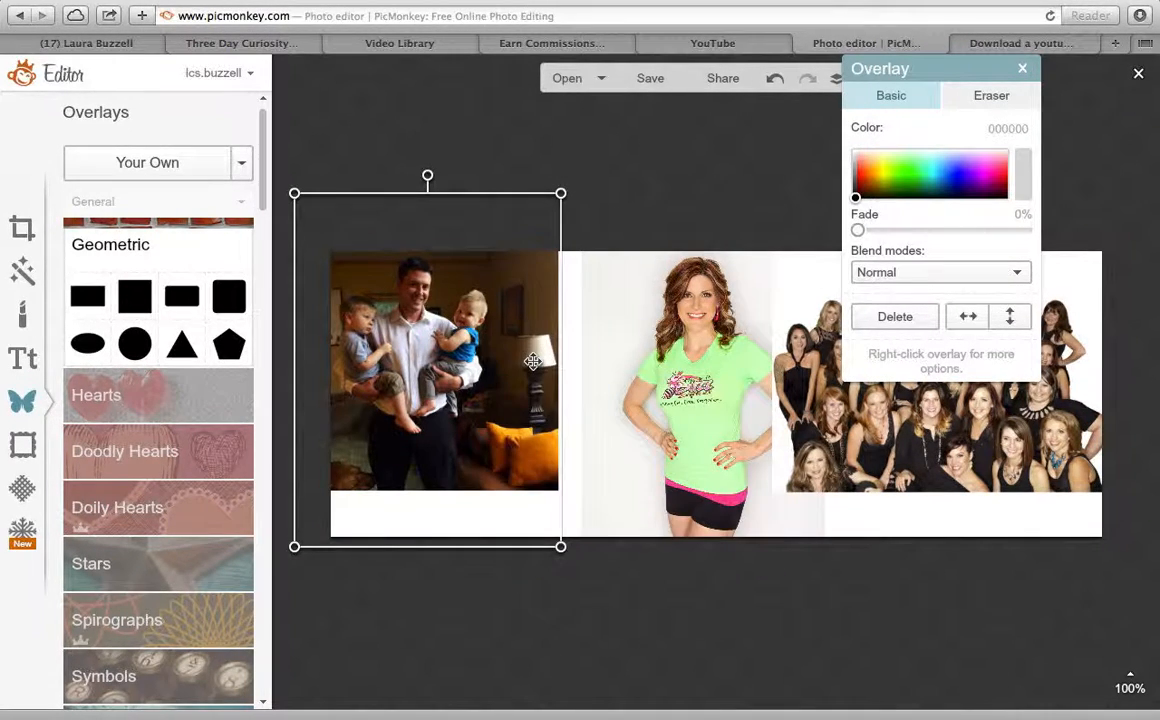
Nudge the green-shirt photo slightly toward the group photo and send the group photo to the back.
{"action": "left_click", "coordinate": [722, 195]}
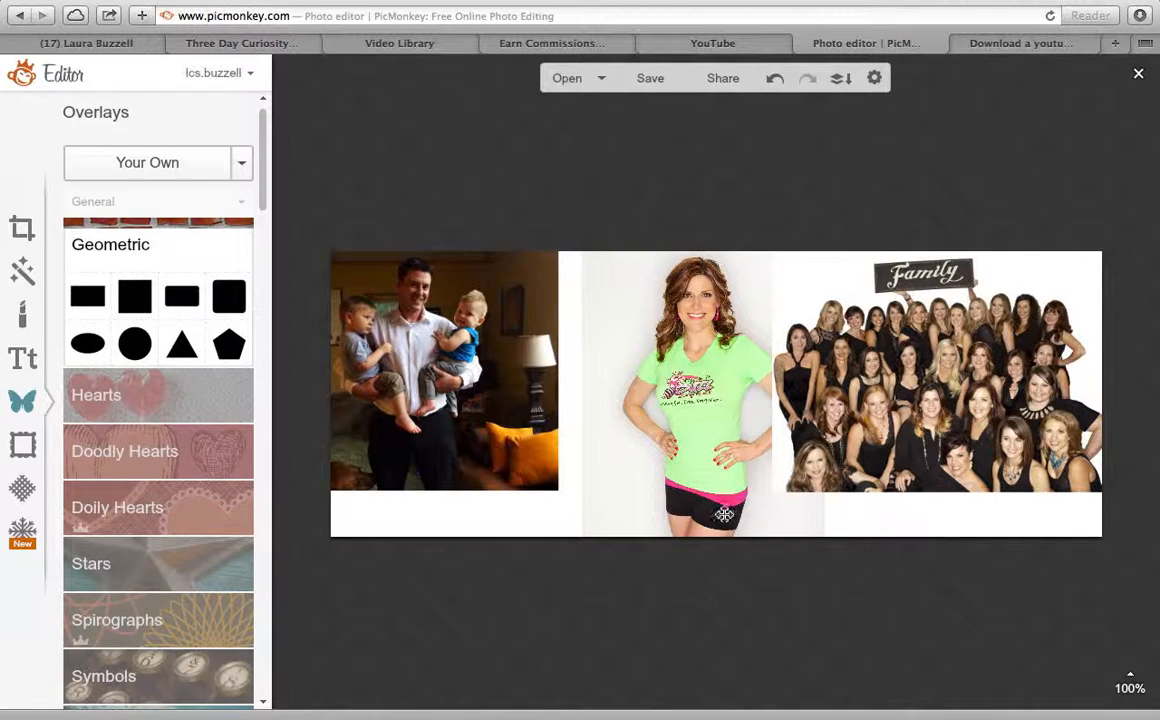
{"action": "left_click_drag", "start_coordinate": [720, 357], "coordinate": [723, 356]}
{"action": "left_click", "coordinate": [880, 425]}
{"action": "right_click", "coordinate": [880, 425]}
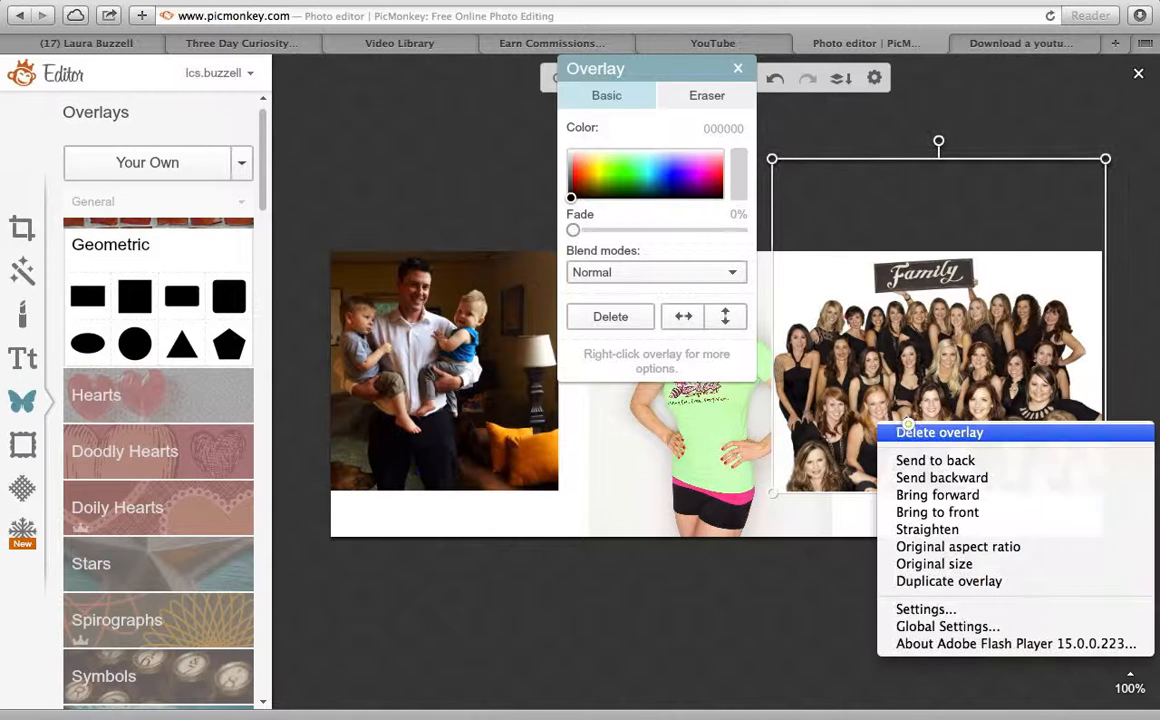
{"action": "left_click", "coordinate": [905, 460]}
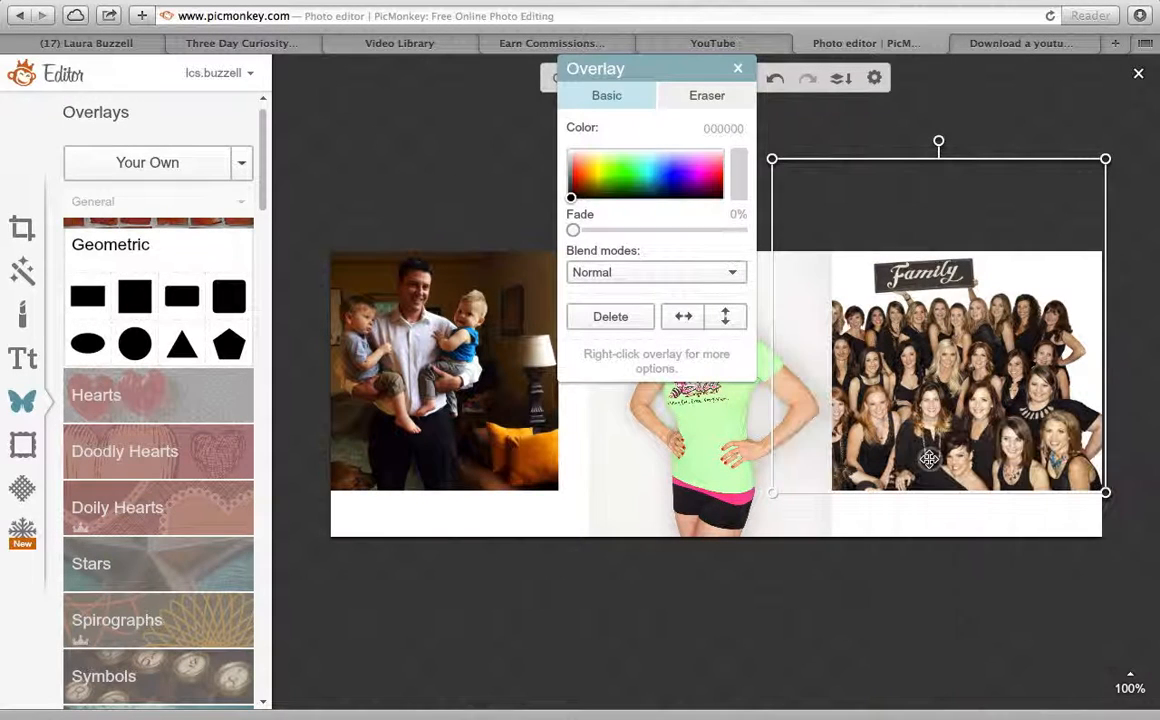
{"action": "left_click", "coordinate": [492, 176]}
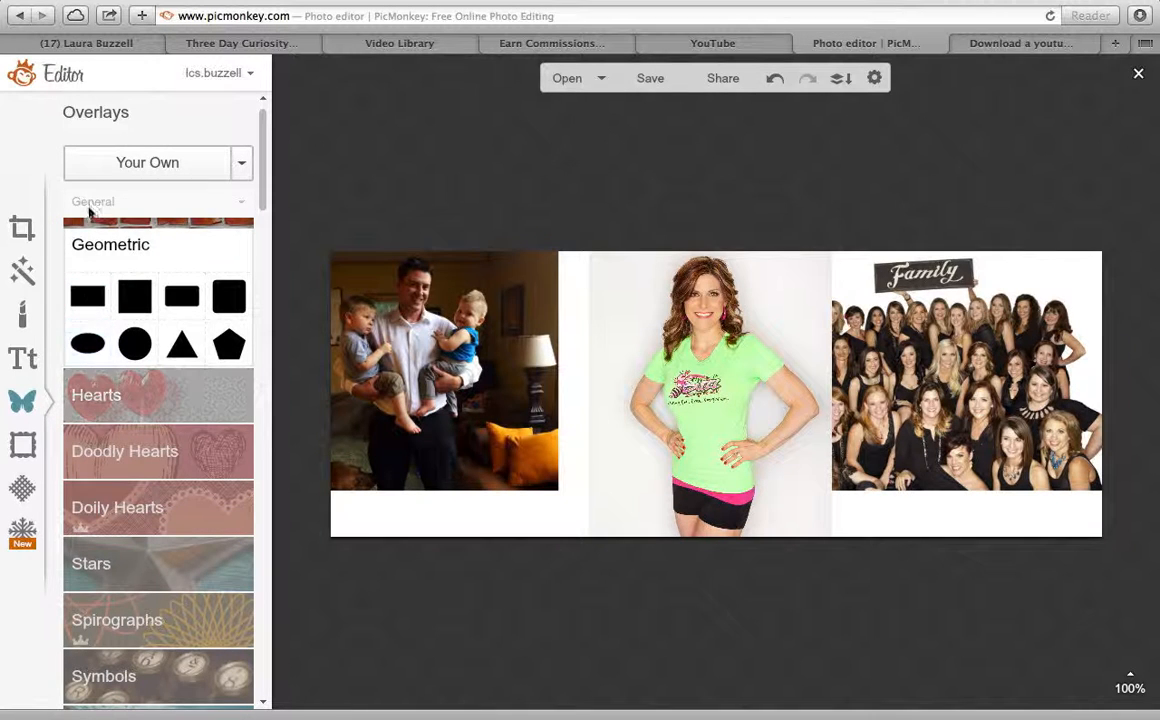
Erase the background of the green-shirt photo beside the woman's arm where it overlaps the group photo.
{"action": "left_click", "coordinate": [604, 424]}
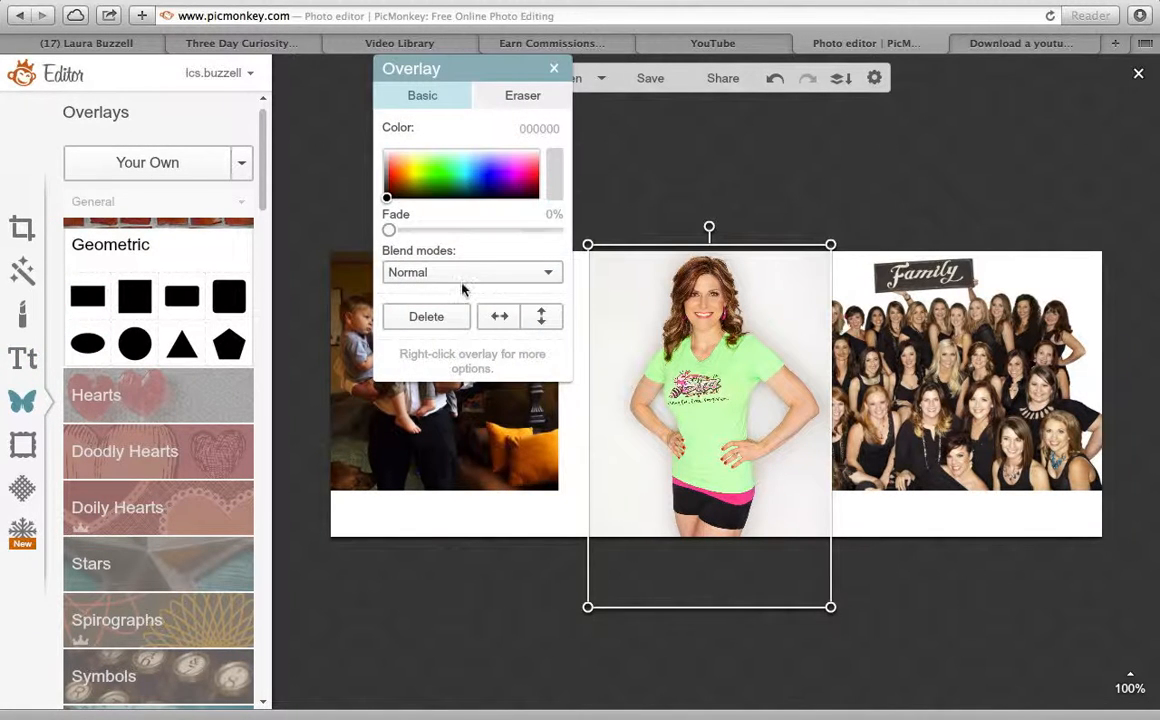
{"action": "left_click", "coordinate": [530, 99]}
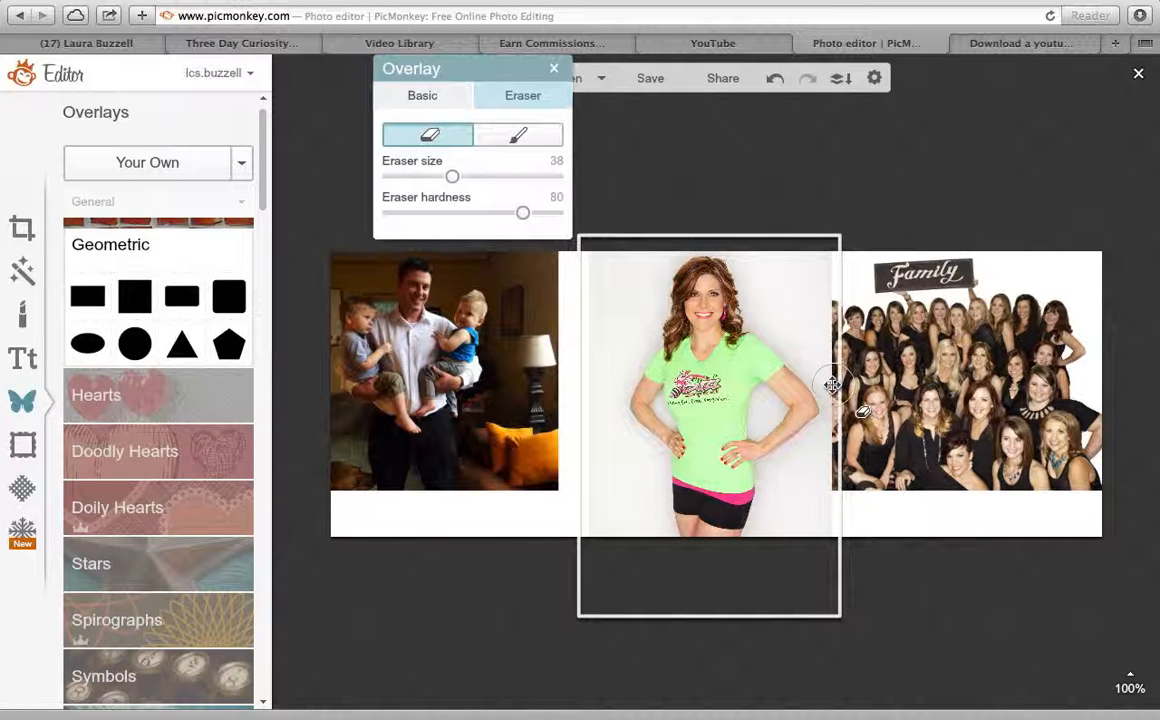
{"action": "mouse_move", "coordinate": [831, 383]}
{"action": "left_mouse_down"}
{"action": "mouse_move", "coordinate": [880, 430]}
{"action": "mouse_move", "coordinate": [880, 454]}
{"action": "mouse_move", "coordinate": [823, 480]}
{"action": "mouse_move", "coordinate": [815, 531]}
{"action": "mouse_move", "coordinate": [785, 496]}
{"action": "mouse_move", "coordinate": [838, 427]}
{"action": "mouse_move", "coordinate": [822, 461]}
{"action": "mouse_move", "coordinate": [776, 473]}
{"action": "mouse_move", "coordinate": [770, 515]}
{"action": "left_mouse_up"}
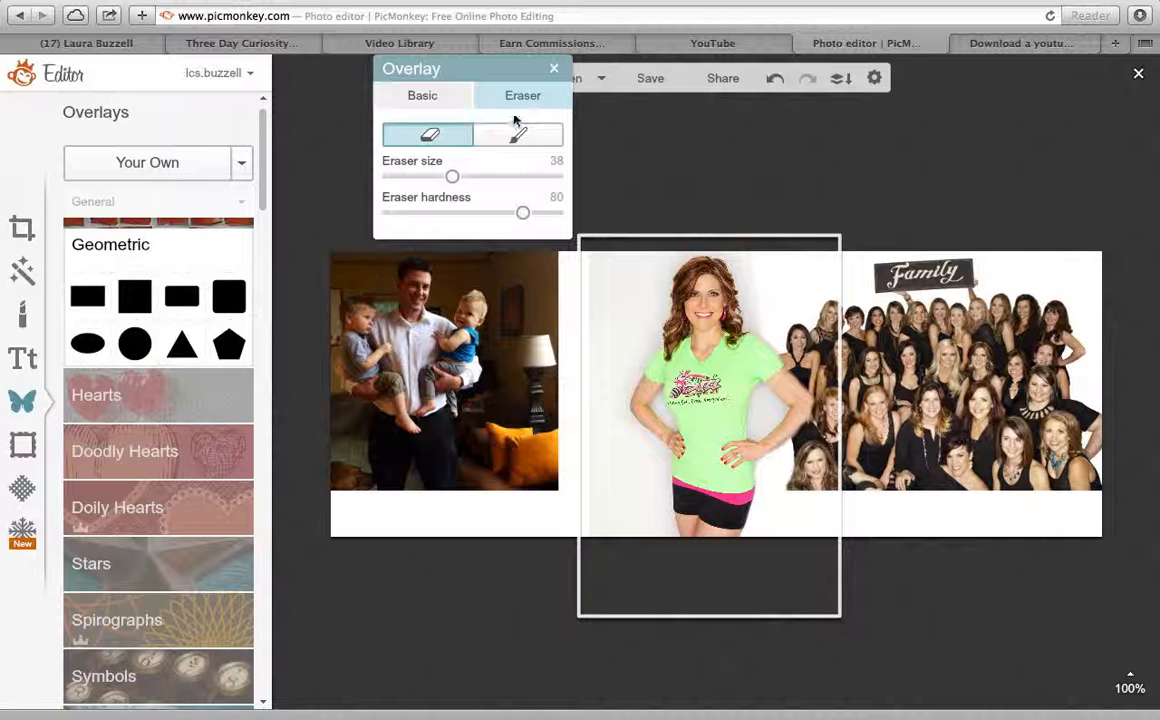
Paint back the accidentally erased edge of the woman's elbow and forearm with the restore brush.
{"action": "left_click", "coordinate": [533, 138]}
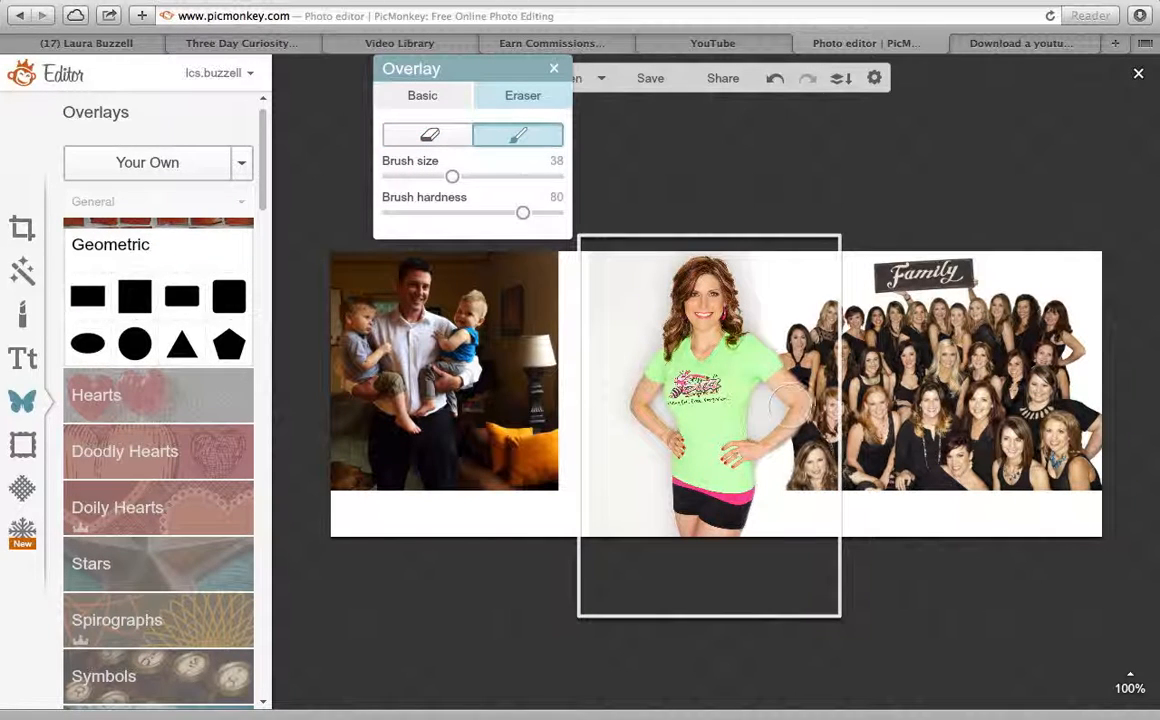
{"action": "left_click", "coordinate": [791, 427]}
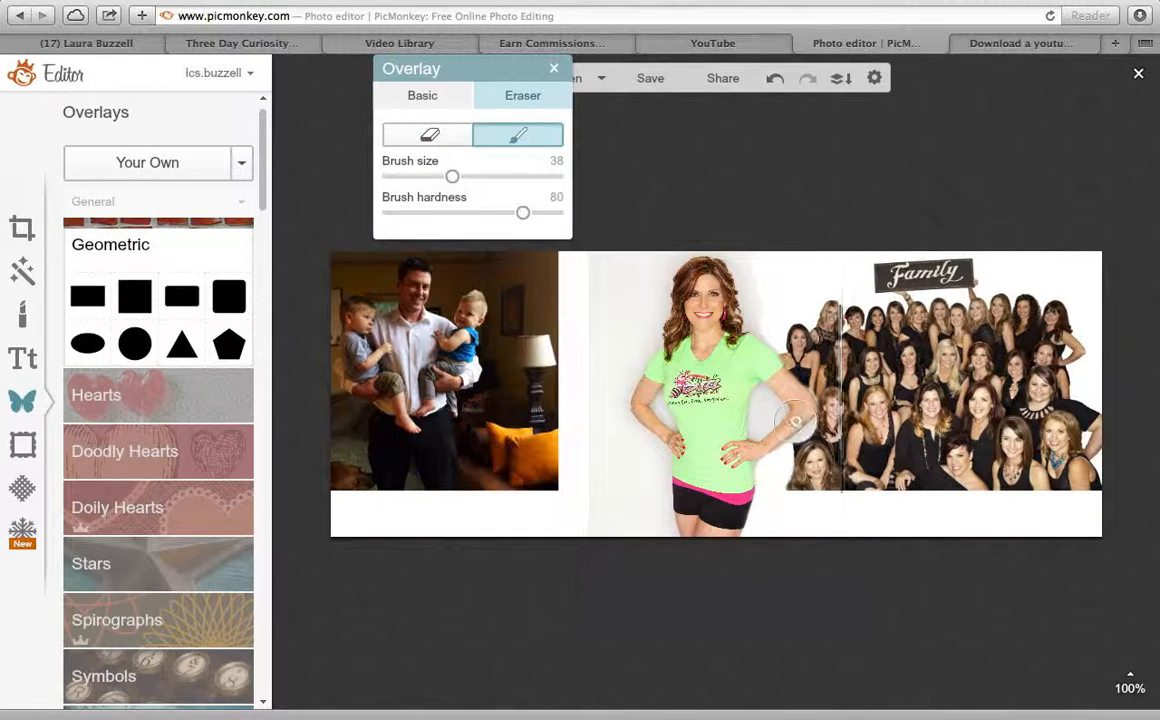
{"action": "left_click", "coordinate": [775, 439]}
{"action": "left_click", "coordinate": [812, 406]}
{"action": "left_click", "coordinate": [812, 405]}
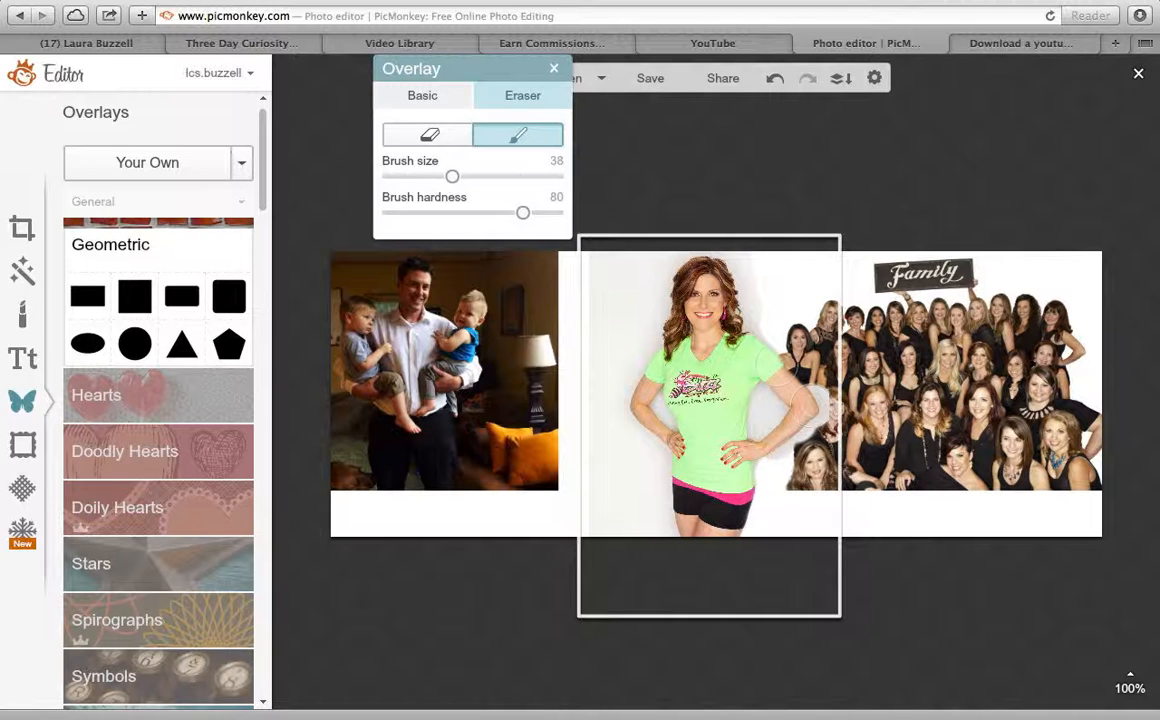
Erase the leftover background around the woman's restored elbow and reselect her photo.
{"action": "left_click", "coordinate": [439, 143]}
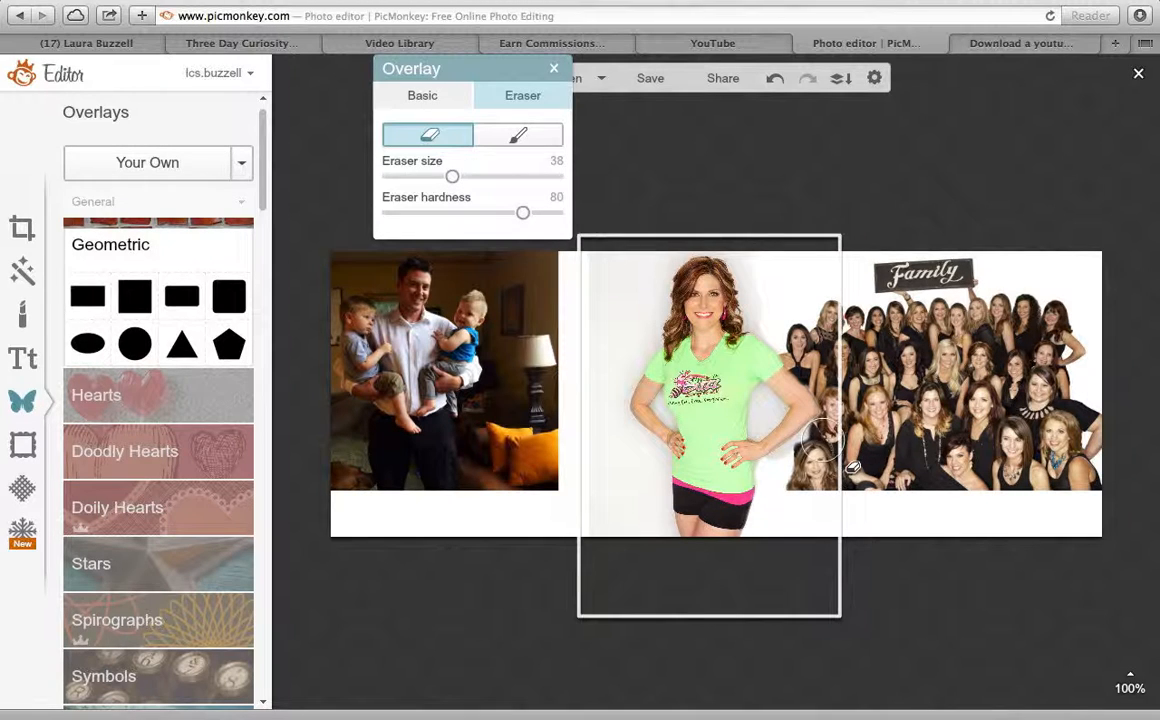
{"action": "right_click", "coordinate": [820, 443]}
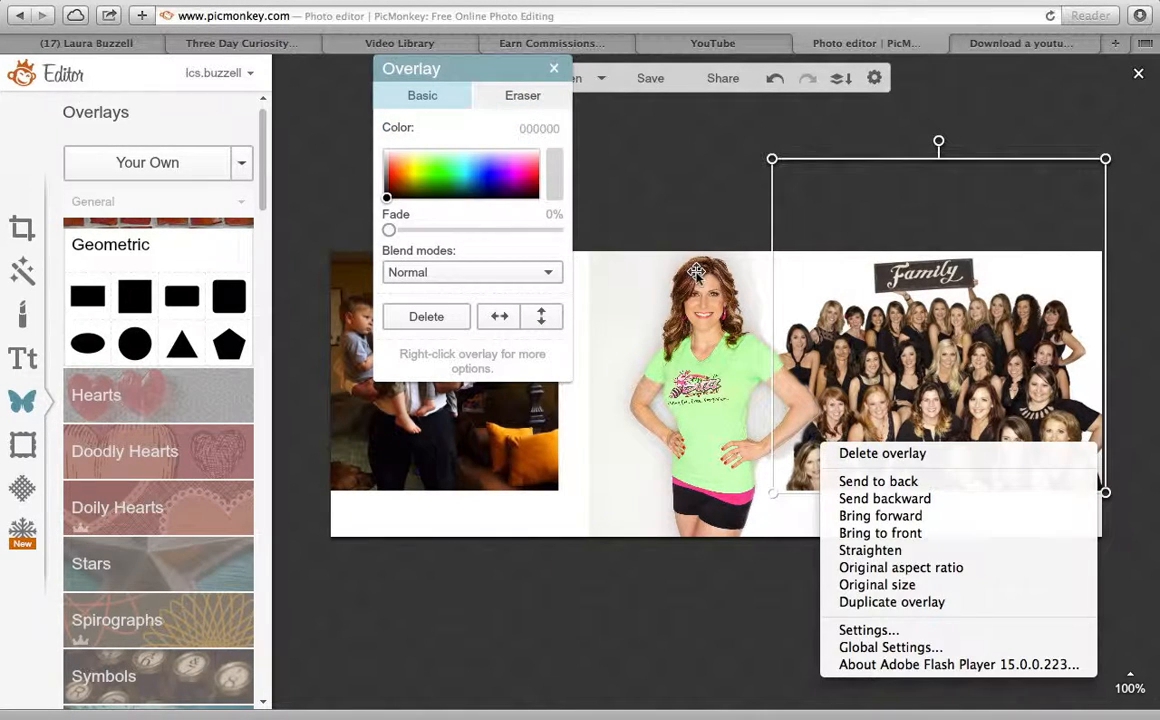
{"action": "left_click", "coordinate": [724, 370]}
{"action": "left_click", "coordinate": [657, 336]}
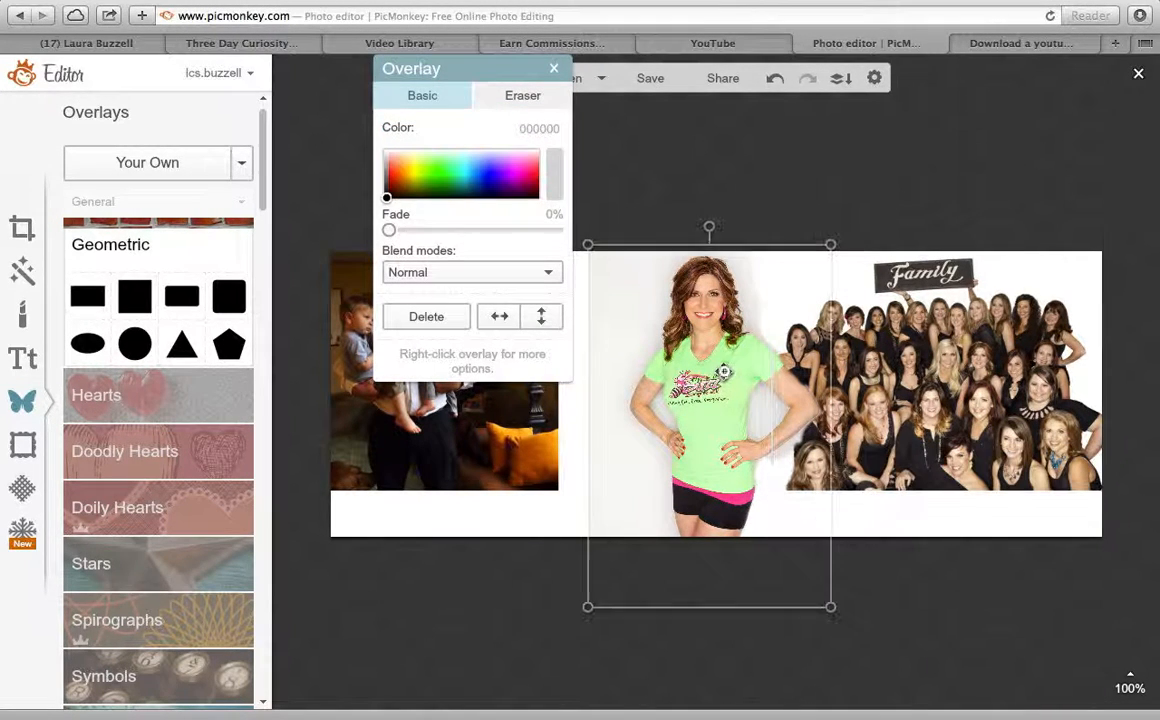
Erase the leftover background of the green-shirt photo between the woman's forearm and the adjoining group photo.
{"action": "left_click", "coordinate": [515, 95]}
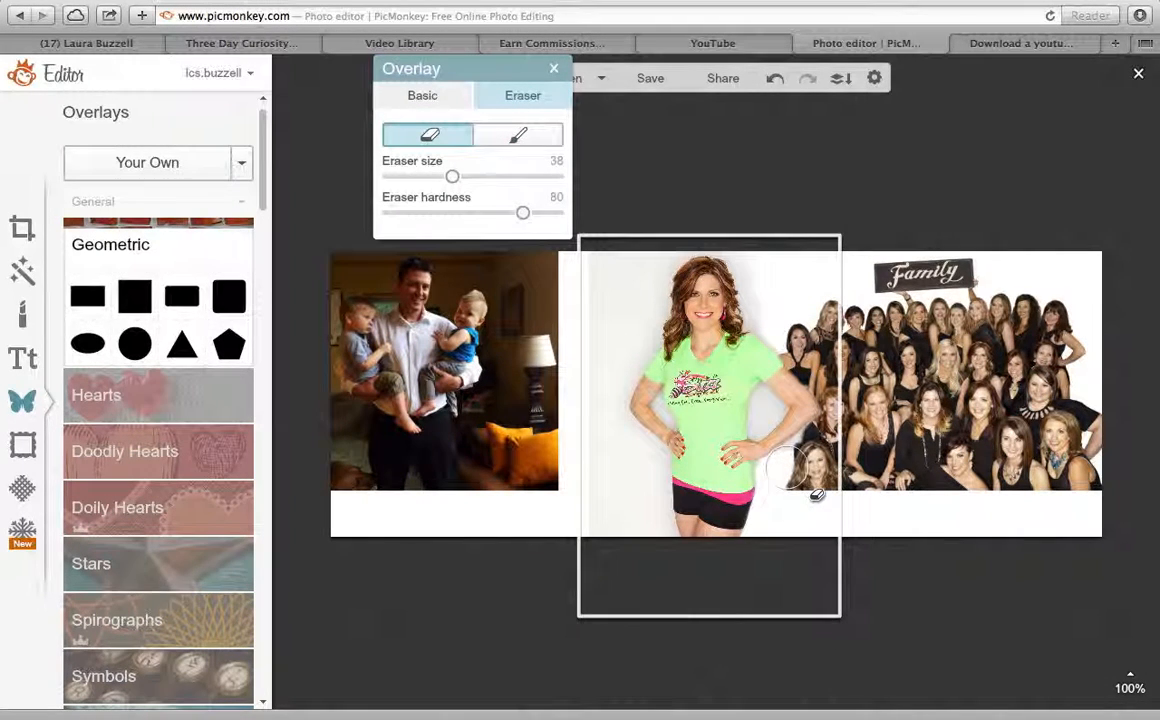
{"action": "left_click_drag", "start_coordinate": [797, 467], "coordinate": [810, 462]}
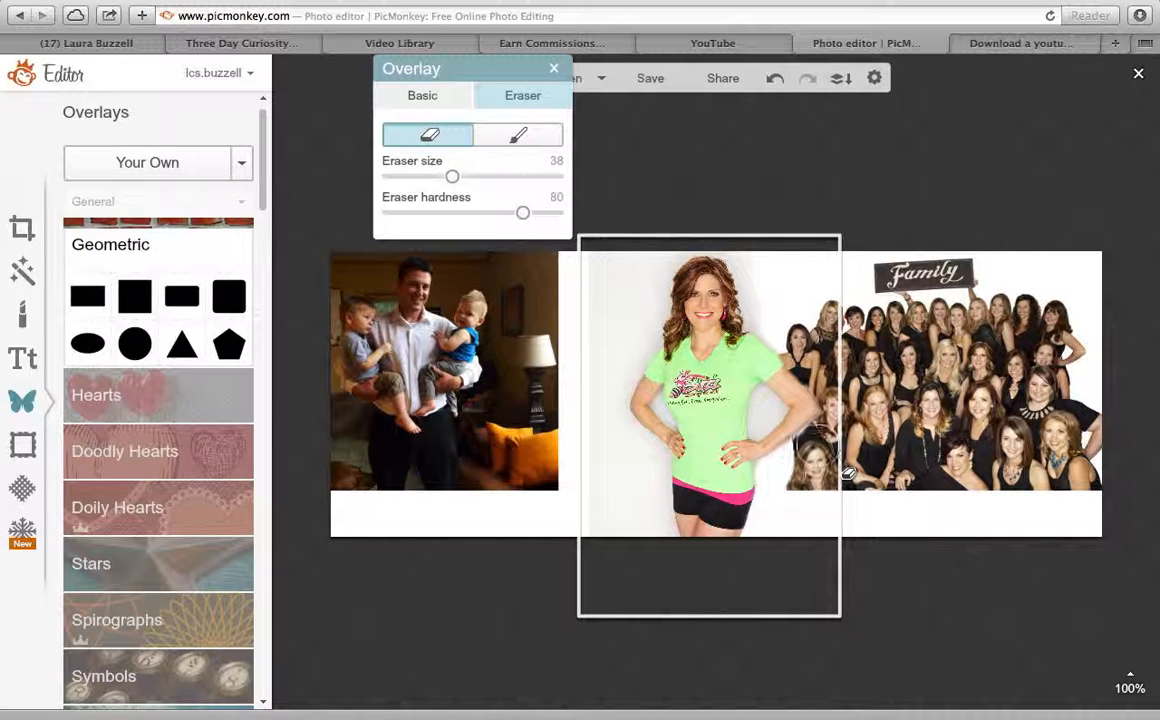
{"action": "left_click", "coordinate": [818, 446]}
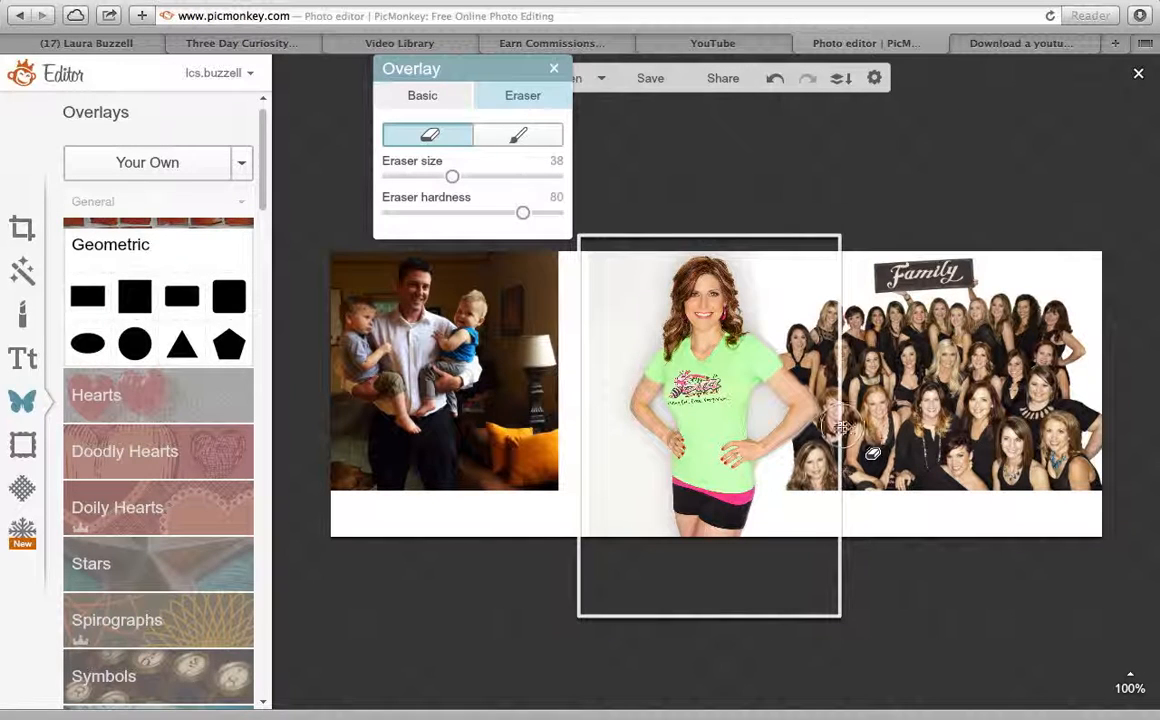
{"action": "left_click", "coordinate": [840, 418]}
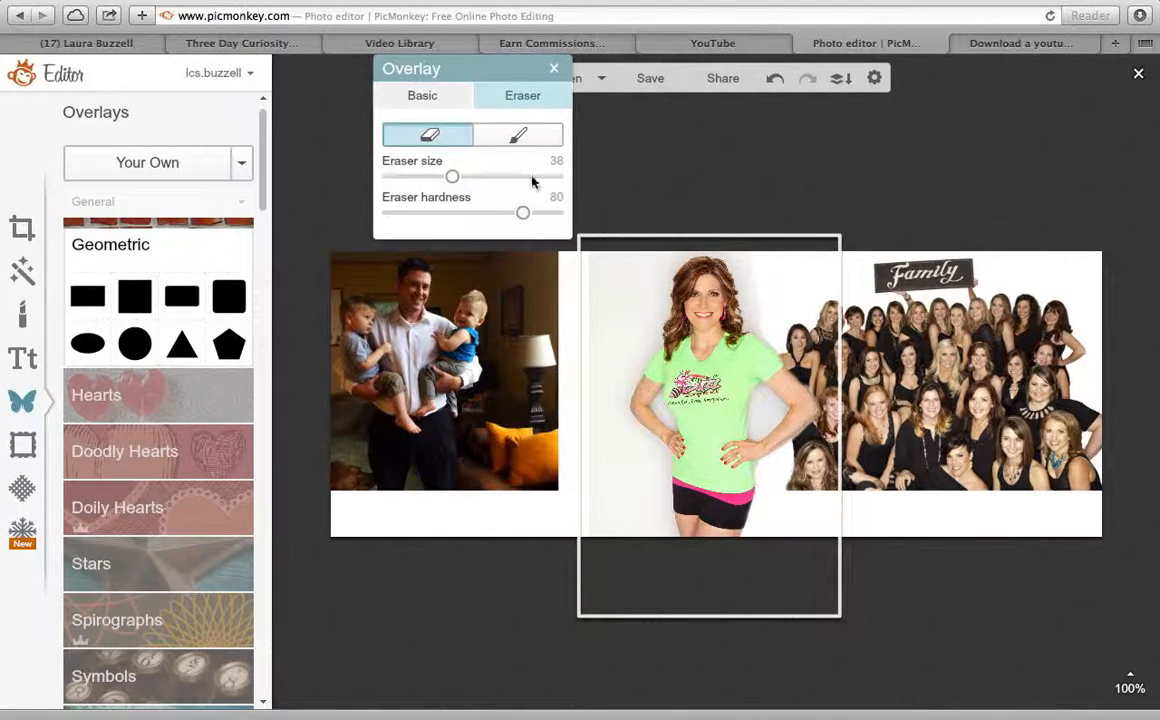
Try an eraser hardness of 14 on the green-shirt photo, close its overlay settings and undo the last erasure.
{"action": "left_click_drag", "start_coordinate": [522, 212], "coordinate": [411, 218]}
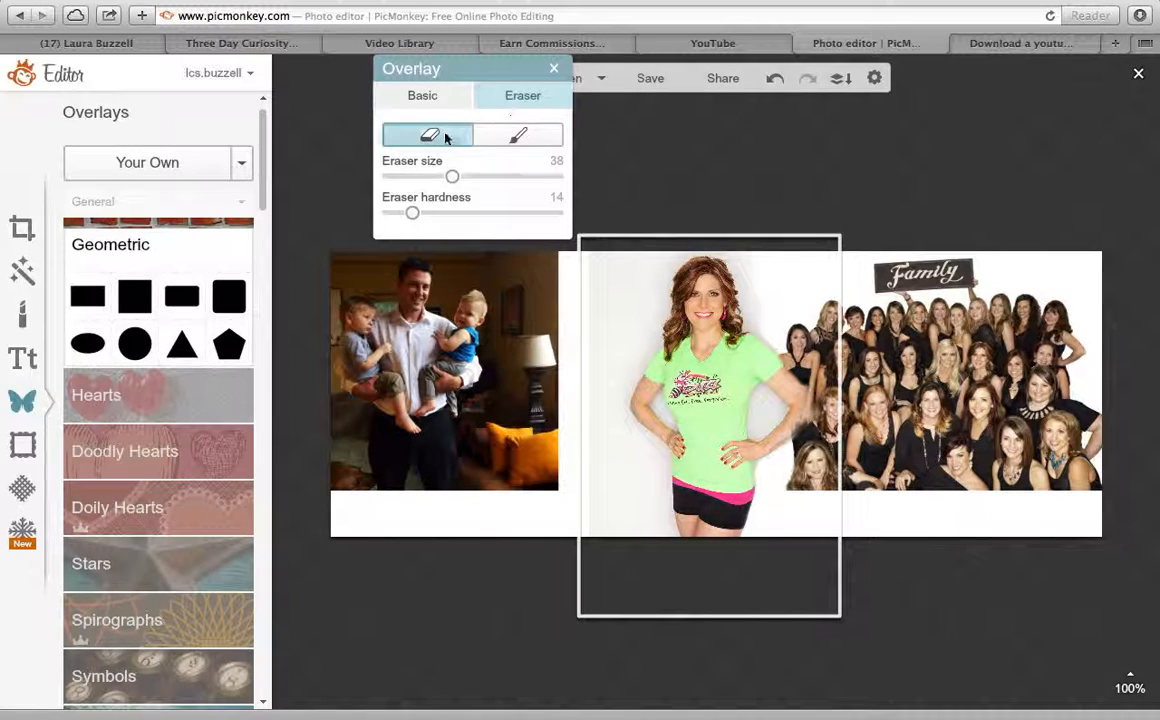
{"action": "left_click", "coordinate": [553, 69]}
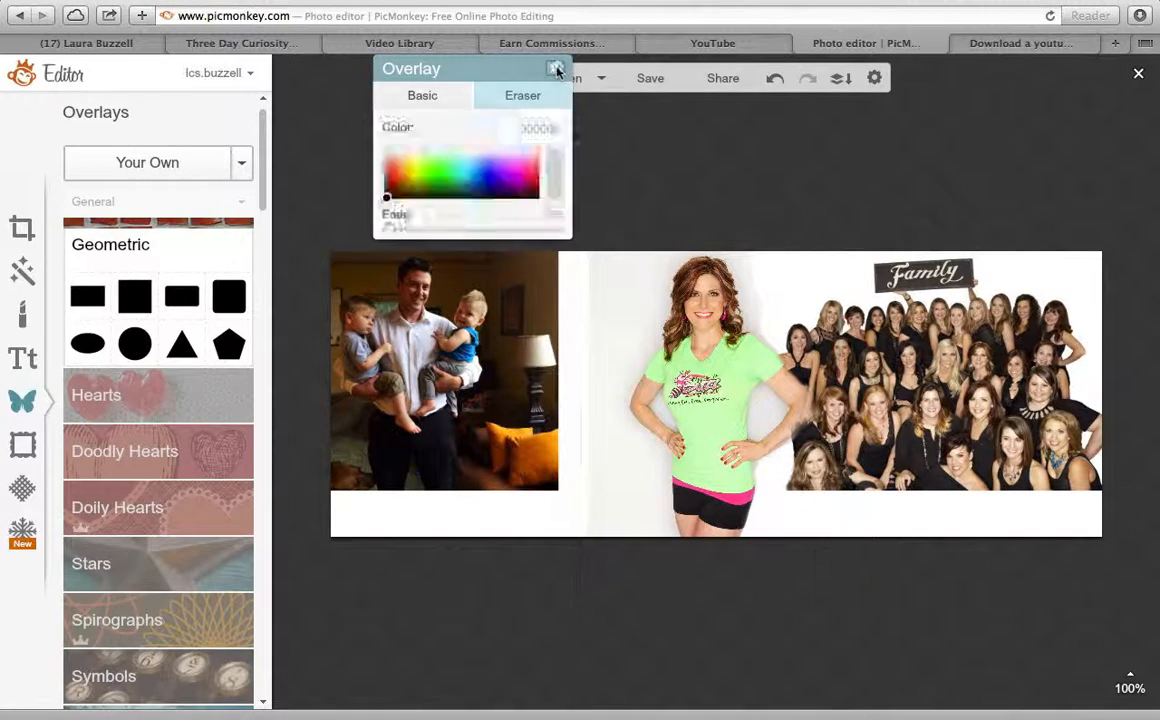
{"action": "left_click", "coordinate": [772, 79]}
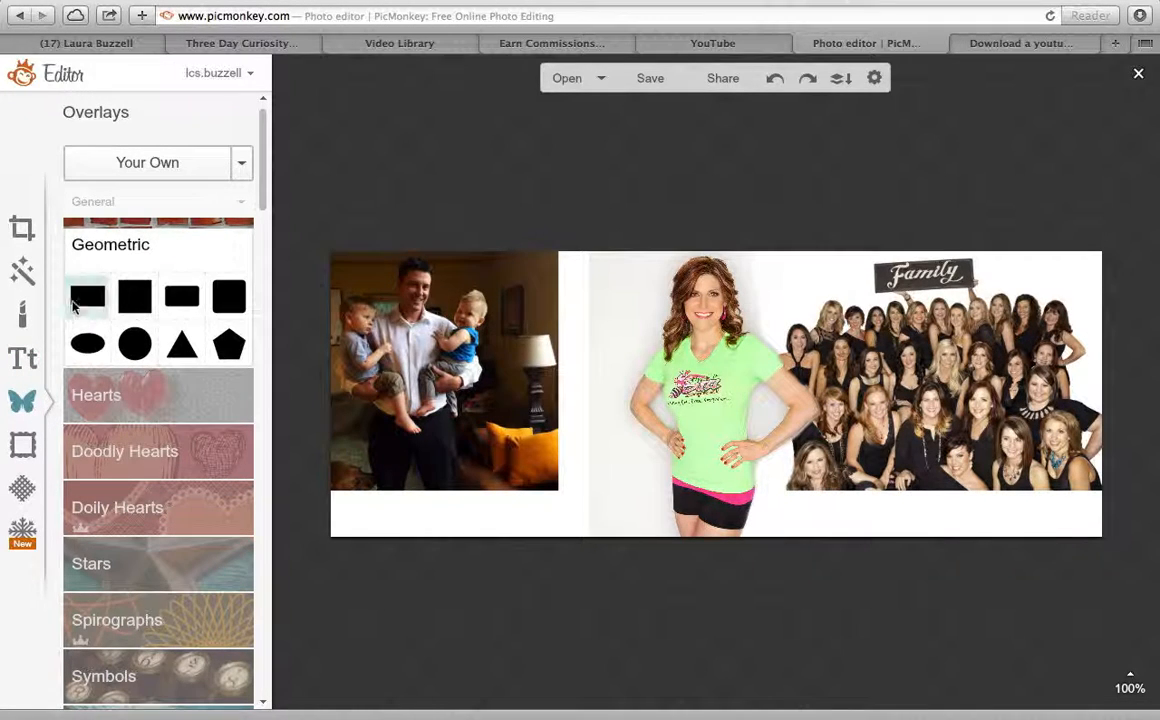
Add a geometric rectangle stretched over the whole canvas and send it to the back behind the photos.
{"action": "left_click", "coordinate": [87, 296]}
{"action": "left_click_drag", "start_coordinate": [678, 434], "coordinate": [296, 585]}
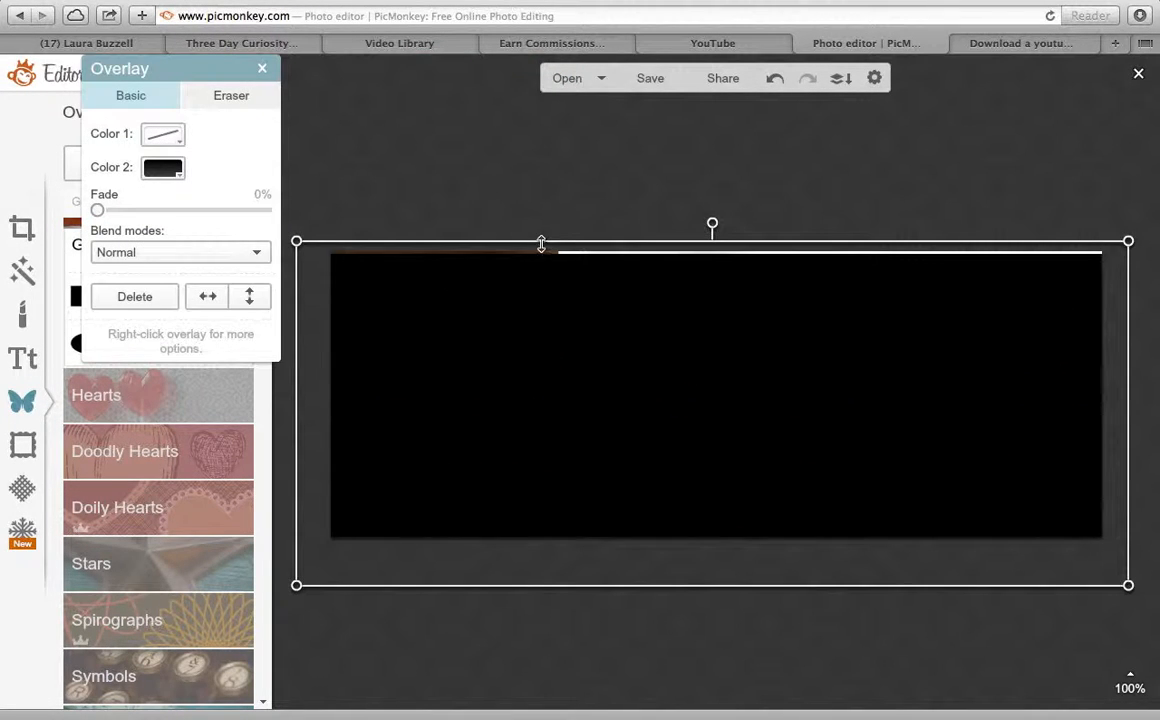
{"action": "left_click_drag", "start_coordinate": [541, 245], "coordinate": [539, 190]}
{"action": "right_click", "coordinate": [597, 381]}
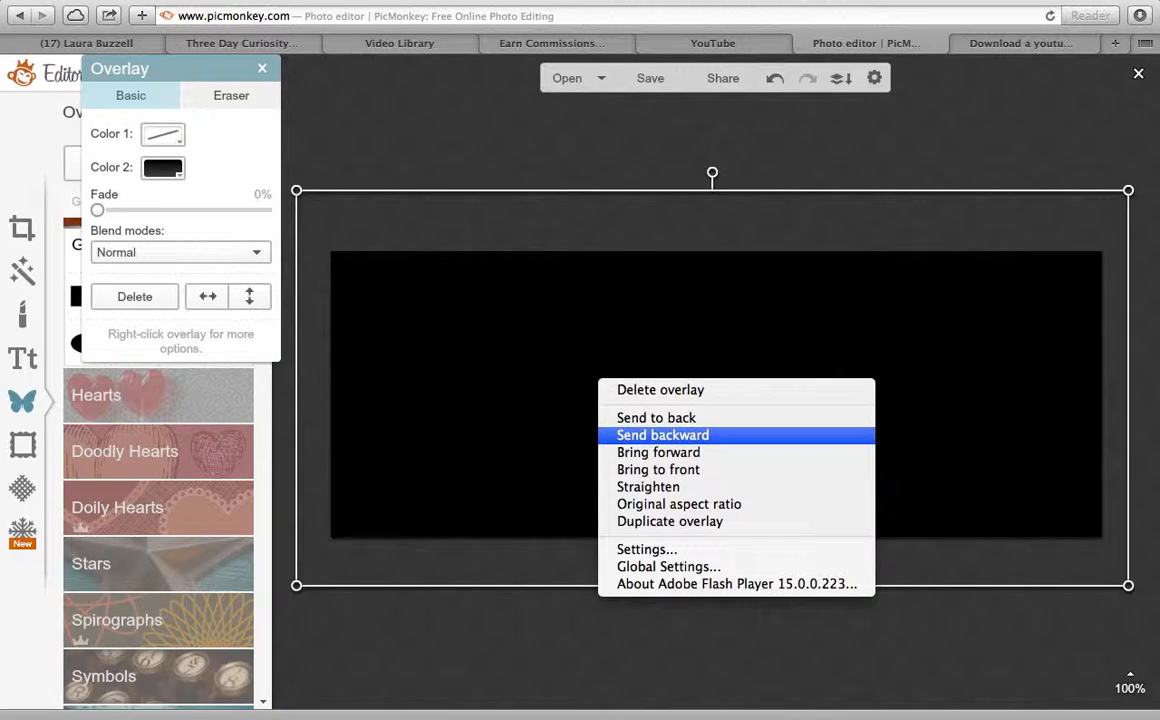
{"action": "left_click", "coordinate": [662, 417]}
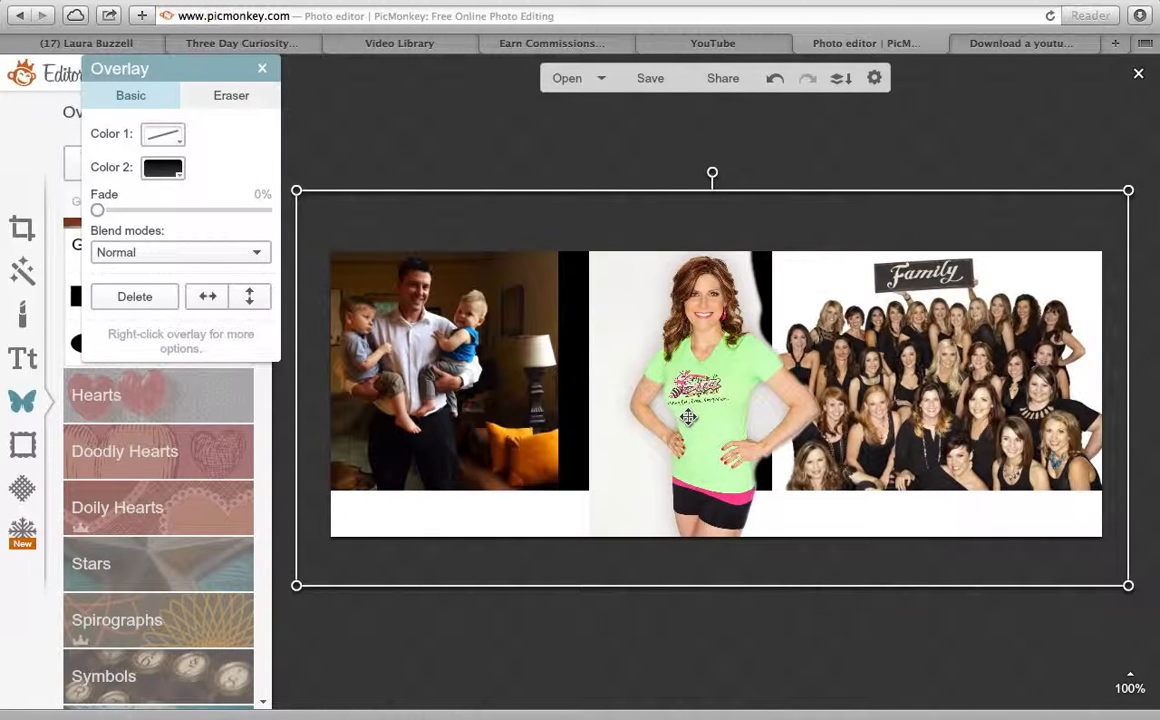
Recolor the background rectangle light gray to match the backdrop of the green-shirt photo, and deselect it.
{"action": "left_click", "coordinate": [160, 167]}
{"action": "left_click", "coordinate": [285, 198]}
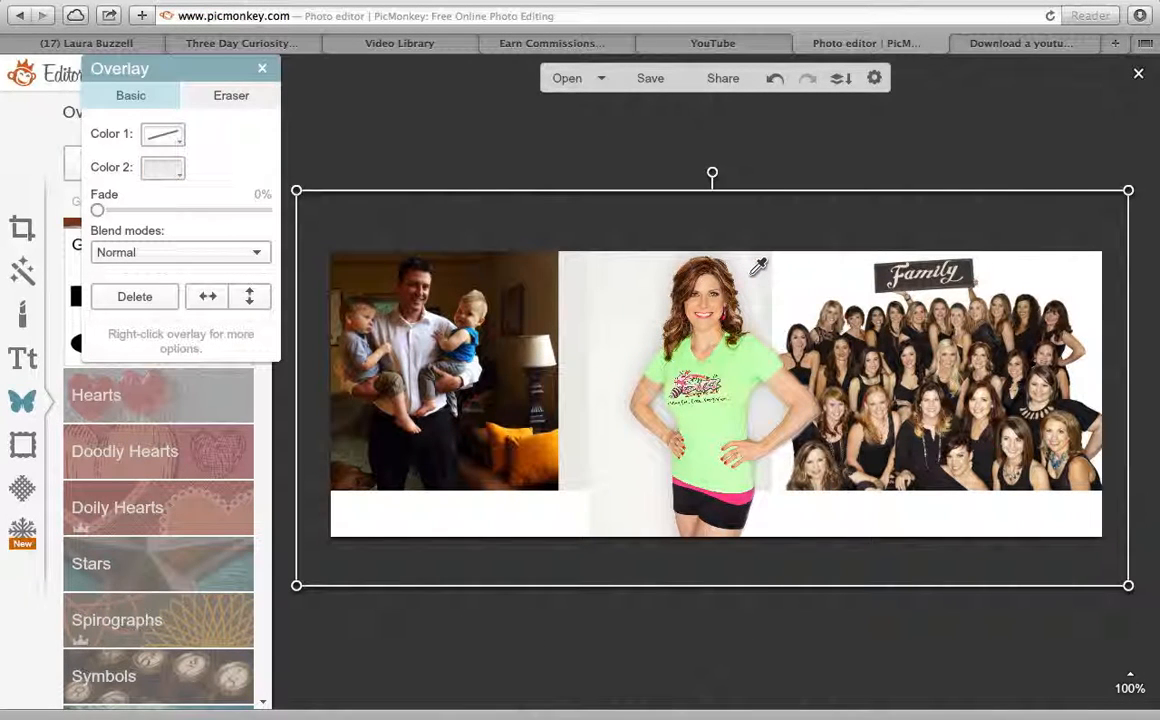
{"action": "left_click", "coordinate": [526, 141]}
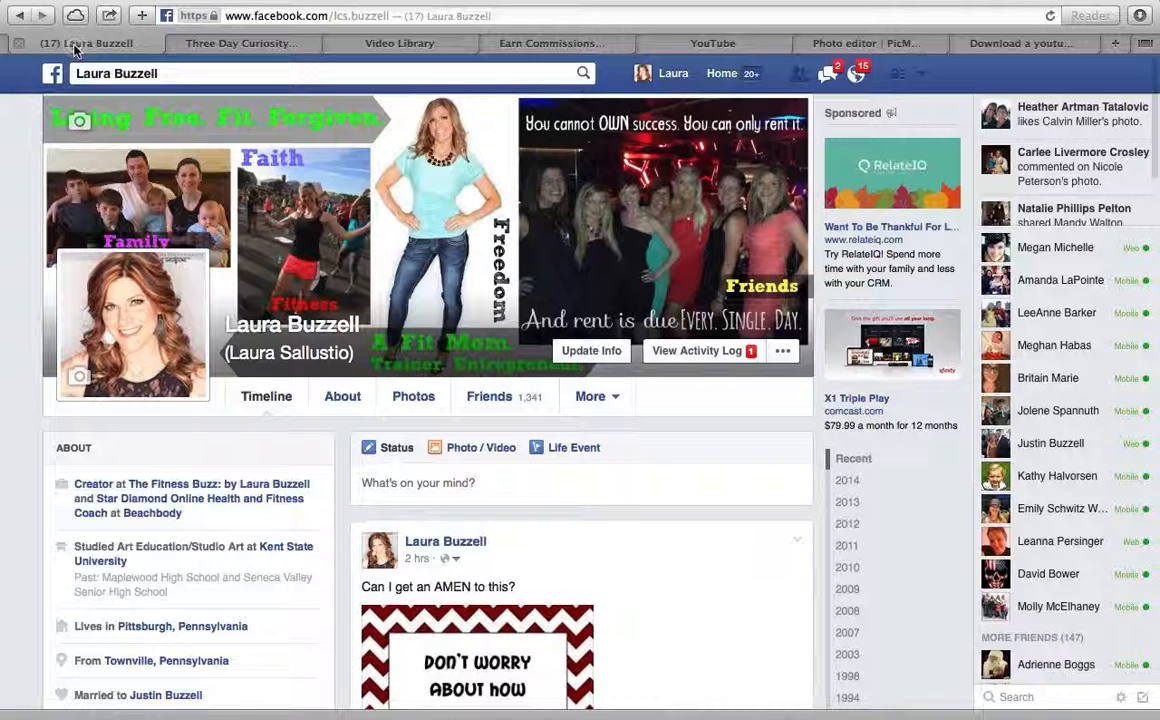
Switch between the Facebook profile and the PicMonkey editor to compare the current cover photo with the new collage.
{"action": "left_click", "coordinate": [74, 45]}
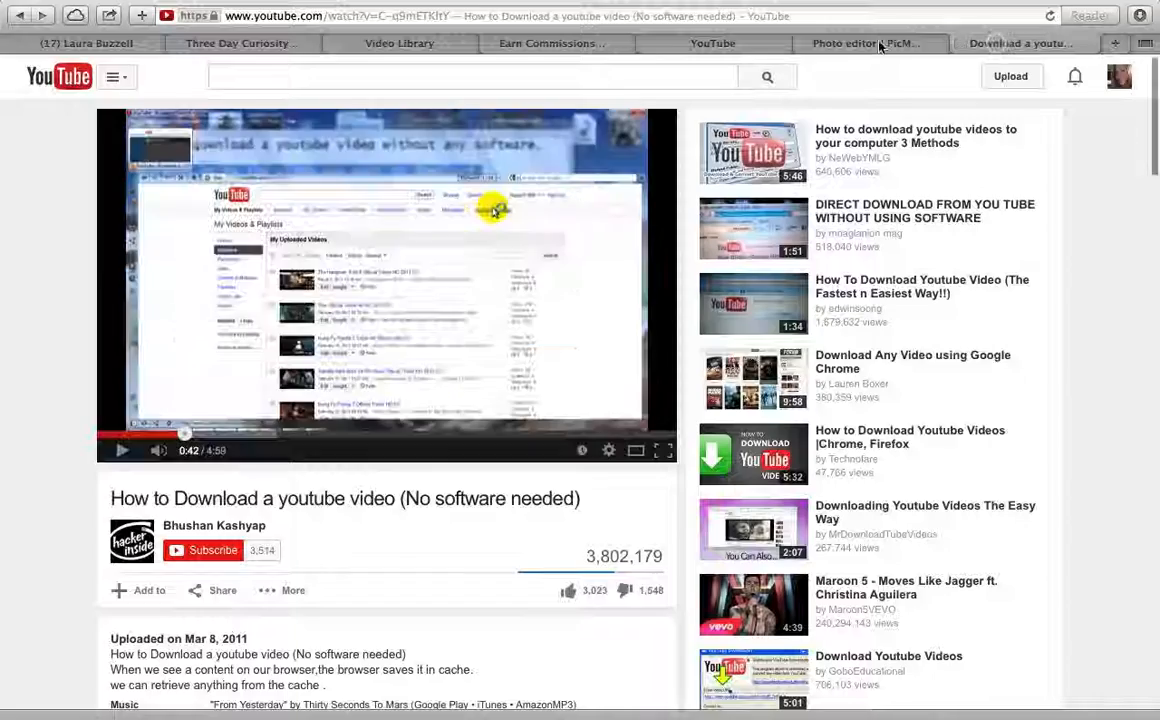
{"action": "left_click", "coordinate": [873, 46]}
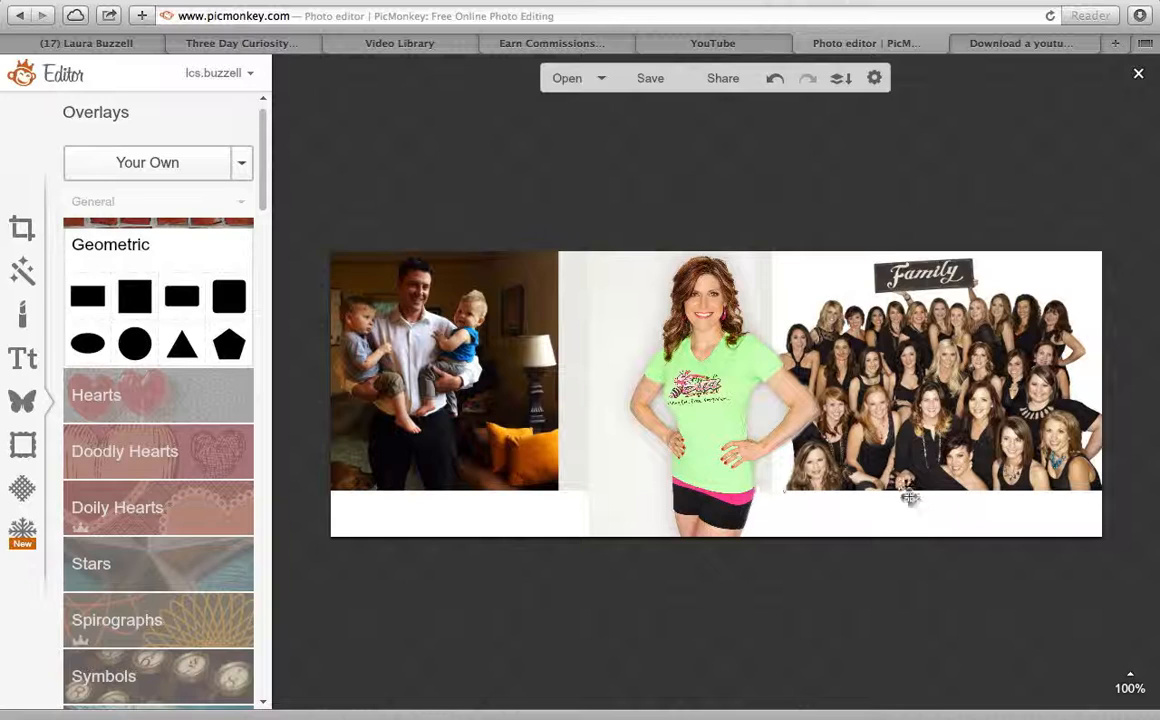
{"action": "left_click", "coordinate": [118, 43]}
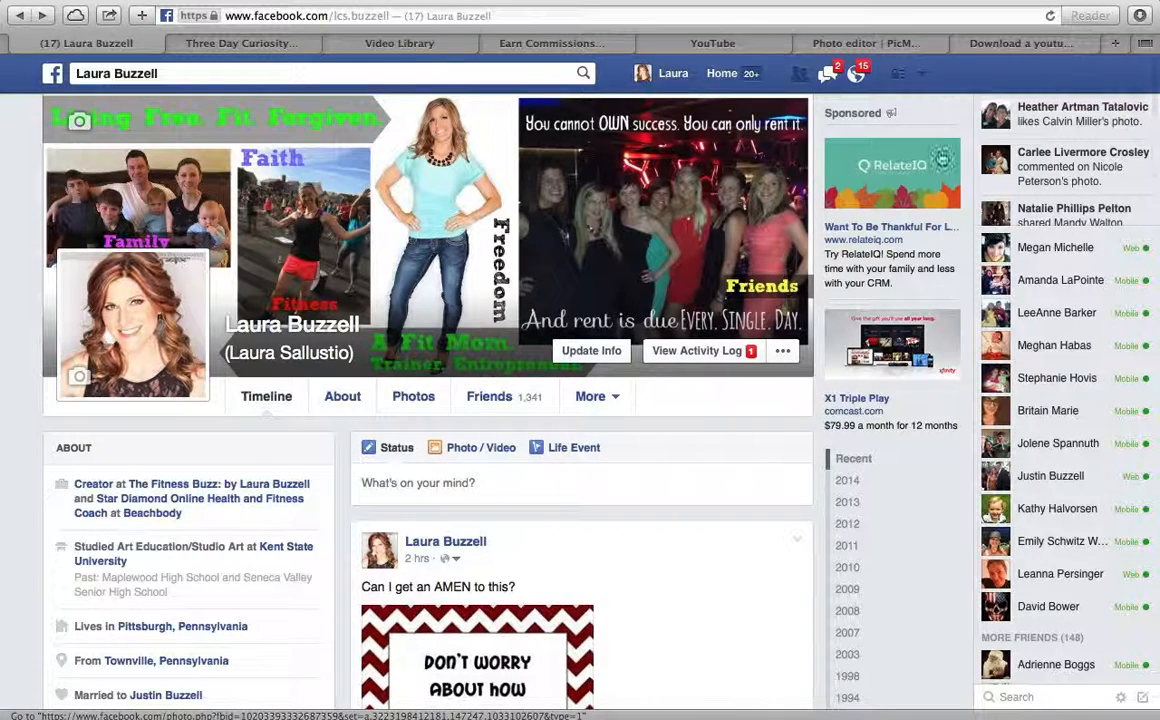
{"action": "left_click", "coordinate": [903, 44]}
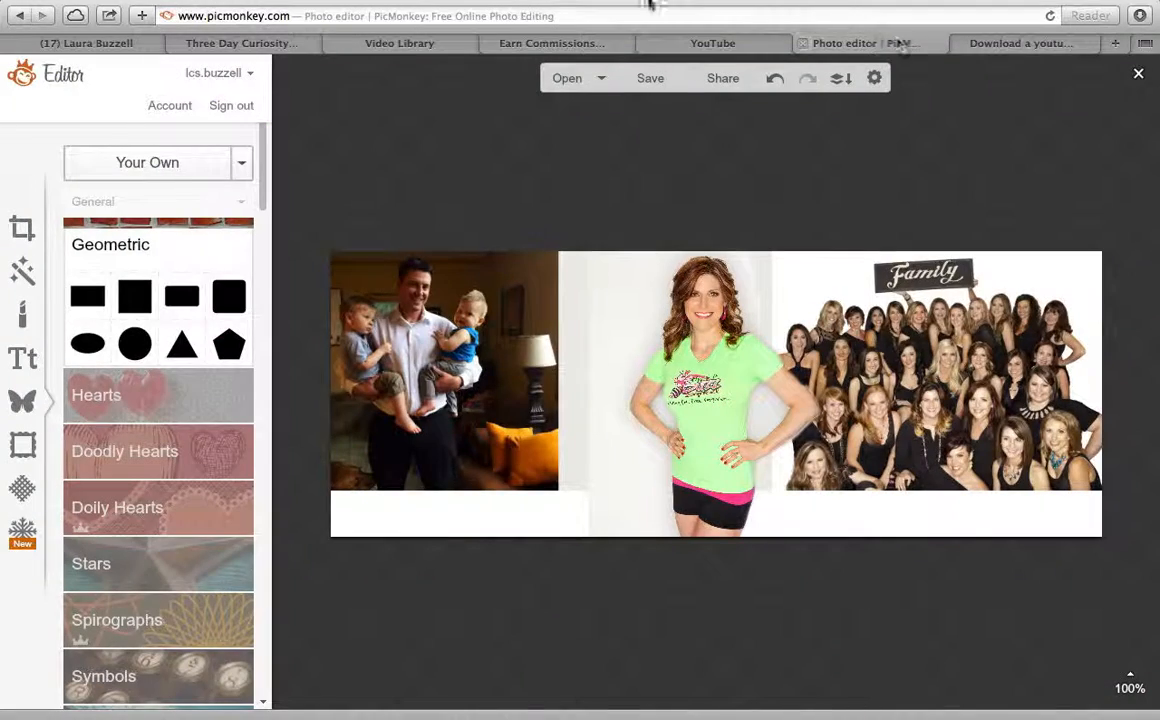
{"action": "left_click", "coordinate": [96, 41]}
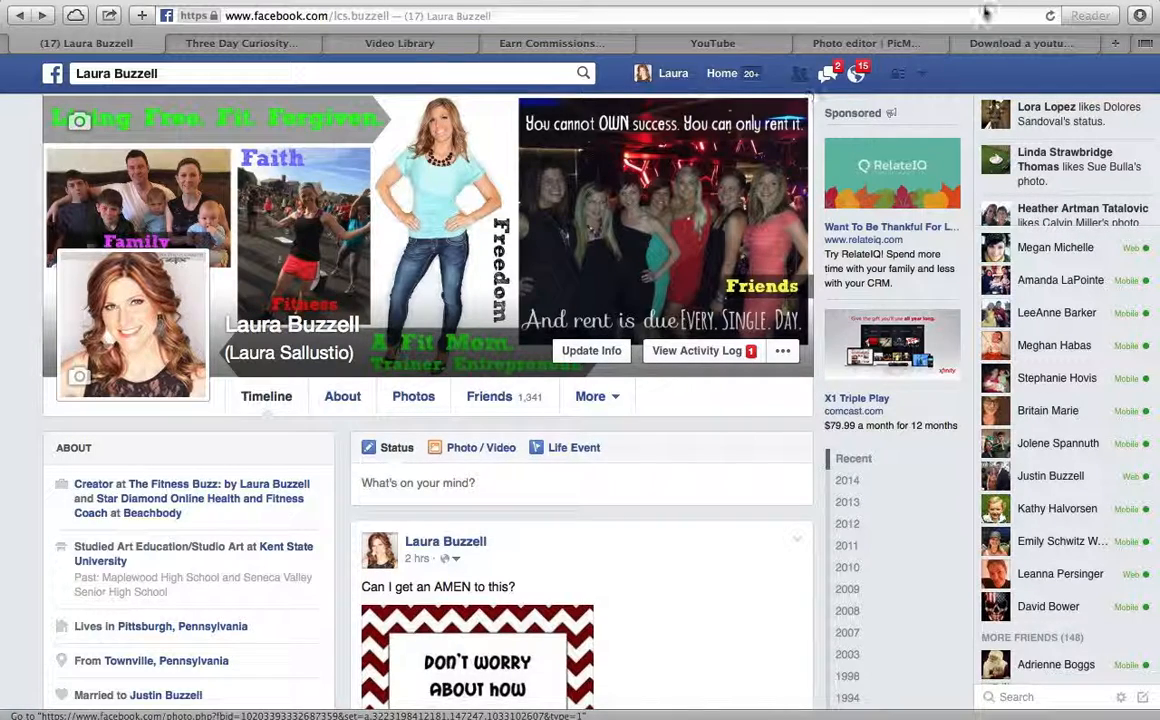
{"action": "left_click", "coordinate": [884, 44]}
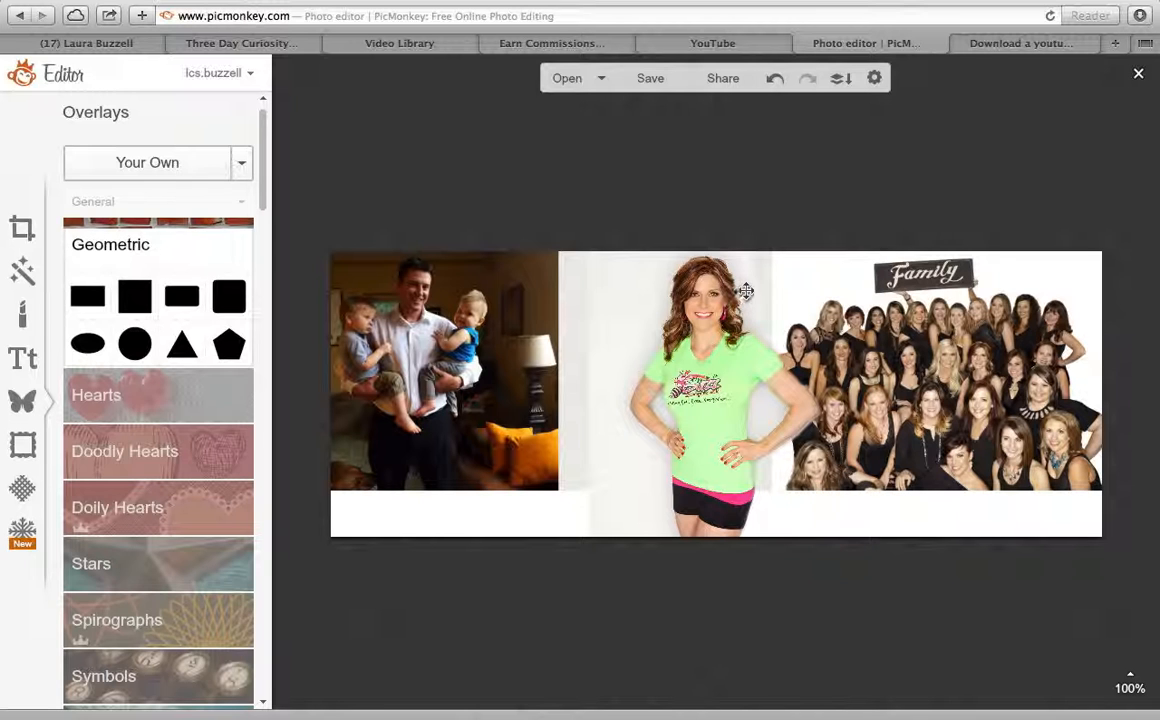
{"action": "mouse_move", "coordinate": [850, 5]}
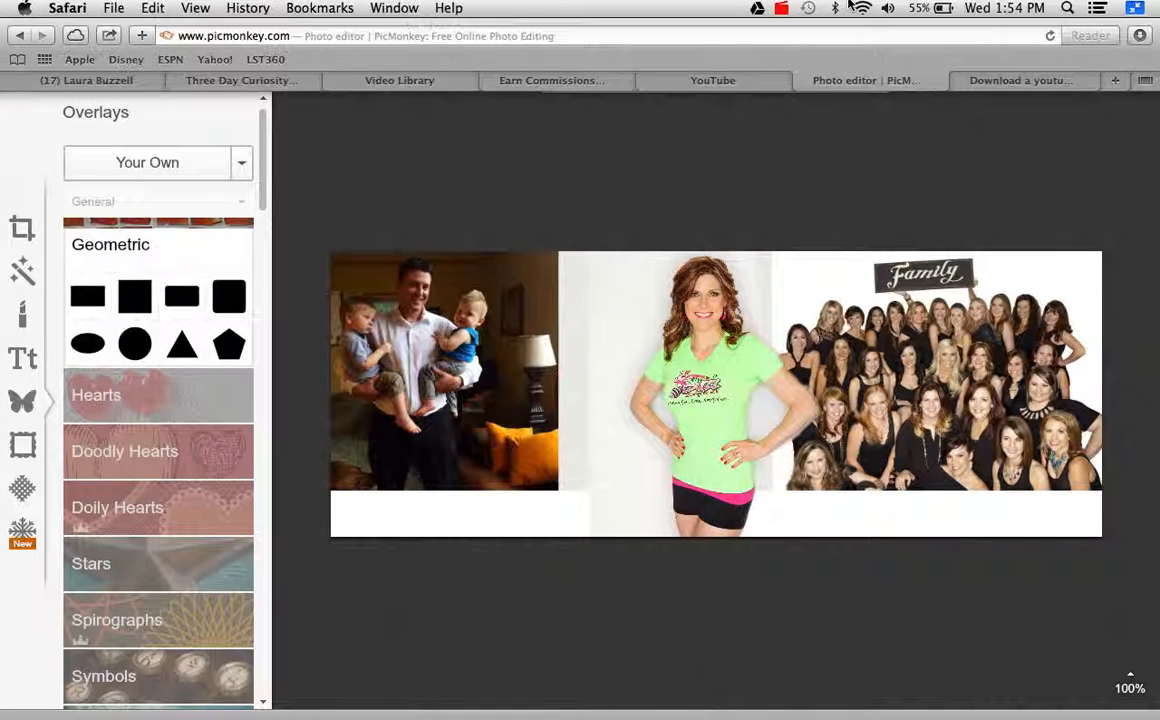
{"action": "left_click", "coordinate": [781, 10]}
{"action": "key", "text": "Down"}
{"action": "key", "text": "Down"}
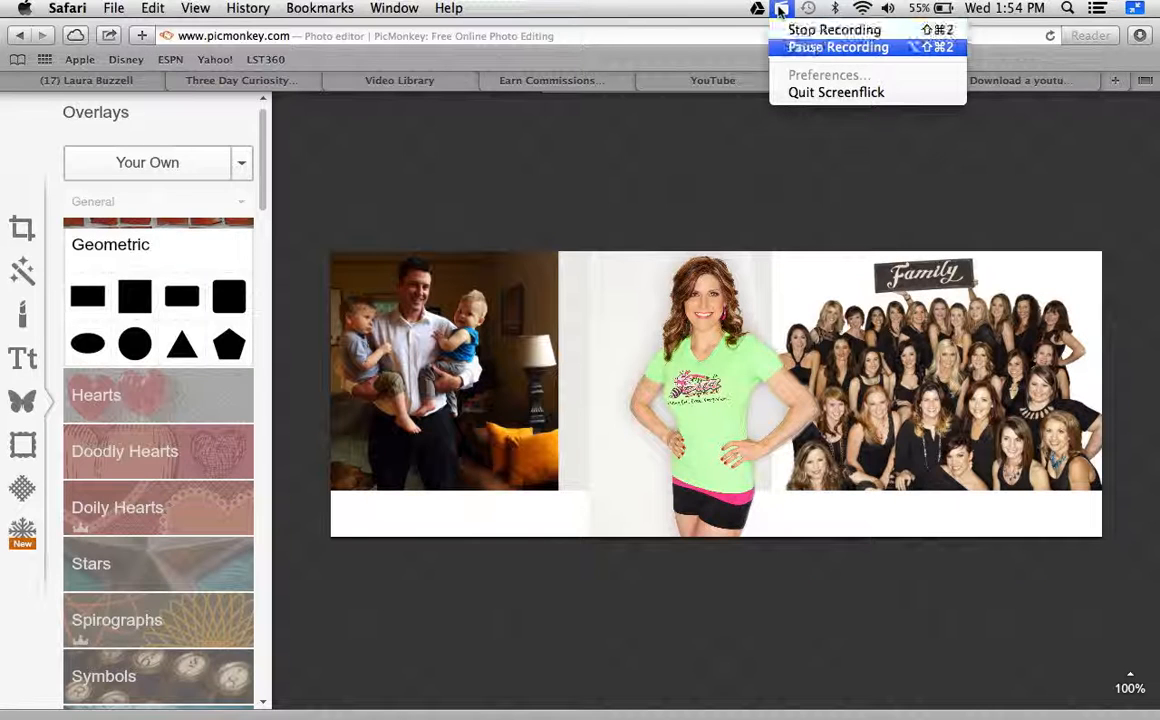